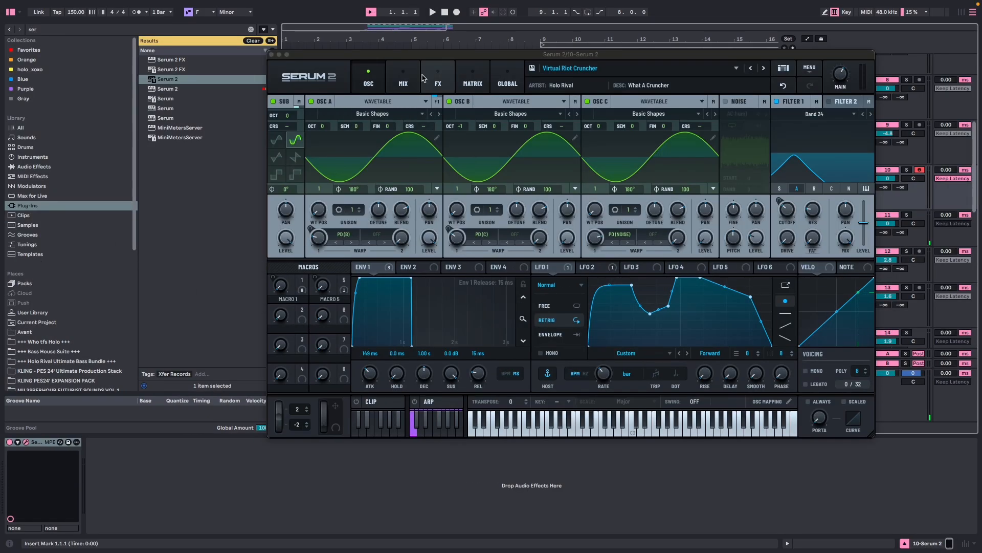
# Step: Audition the saved presets backward from Virtual Riot Cruncher to Nasko Bitcrush Lower
pyautogui.moveTo(438, 56); pyautogui.dragTo(401, 73)
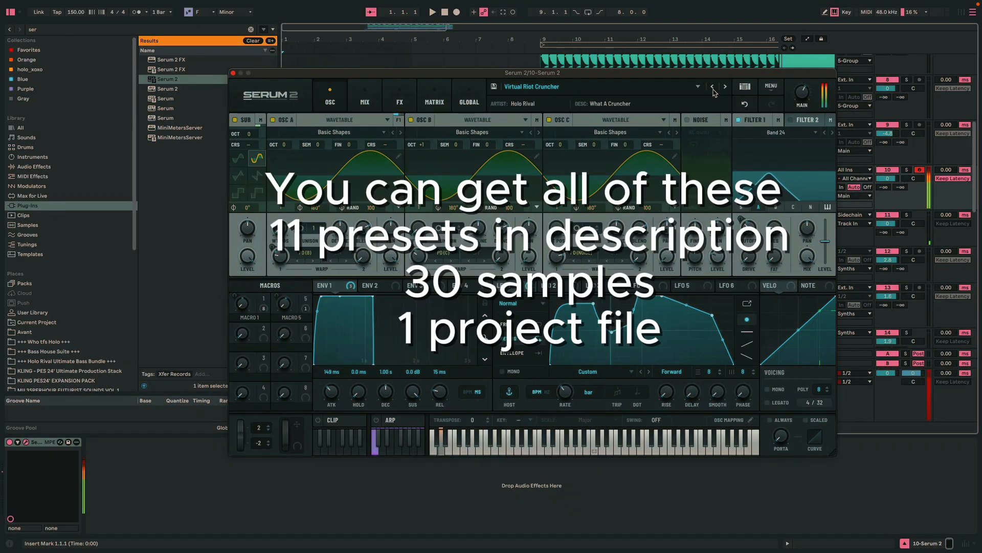
pyautogui.click(713, 87)
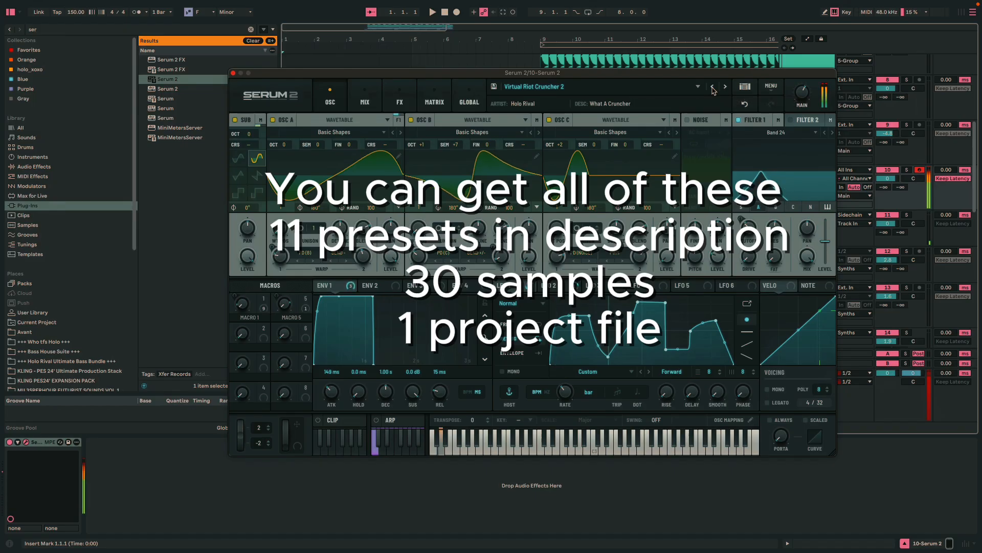
pyautogui.click(713, 87)
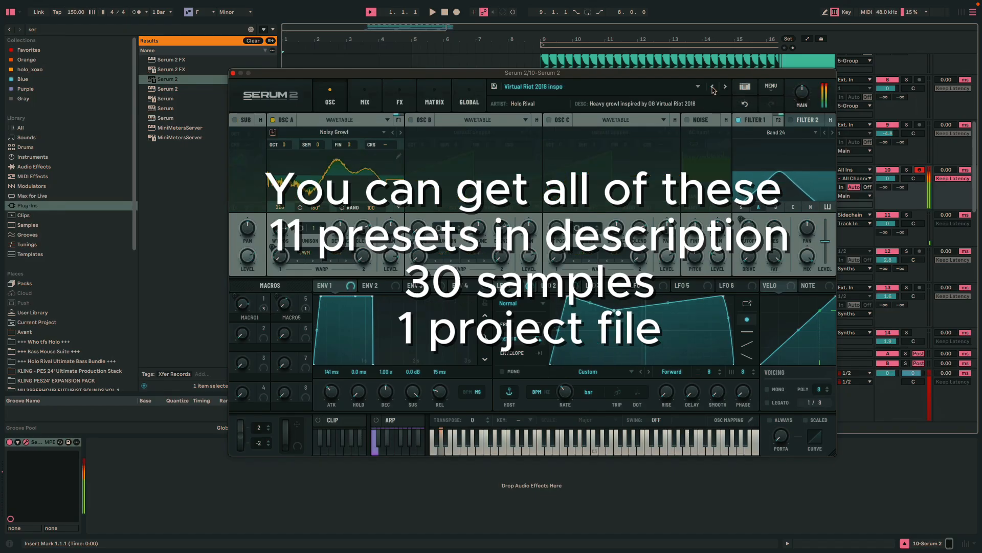
pyautogui.click(712, 87)
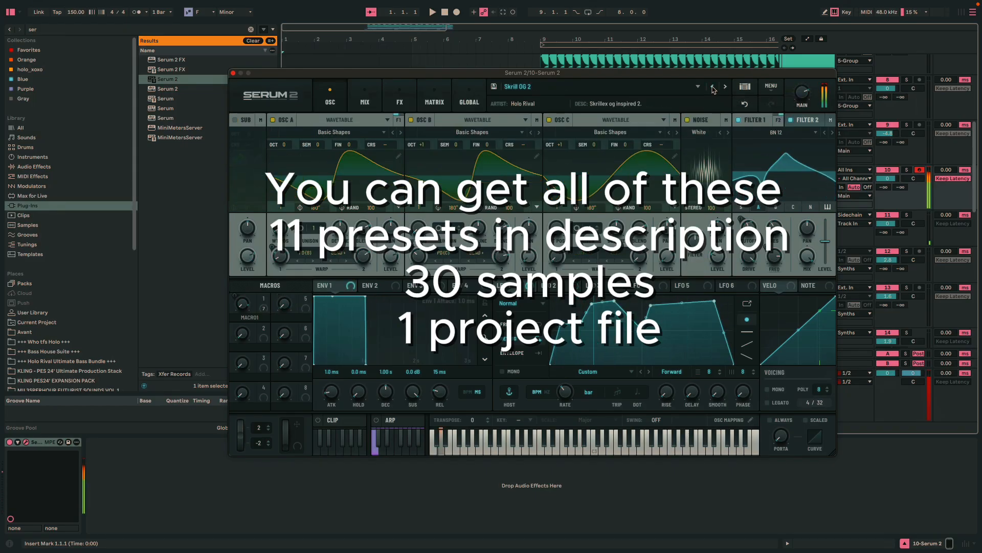
pyautogui.click(713, 87)
pyautogui.click(712, 87)
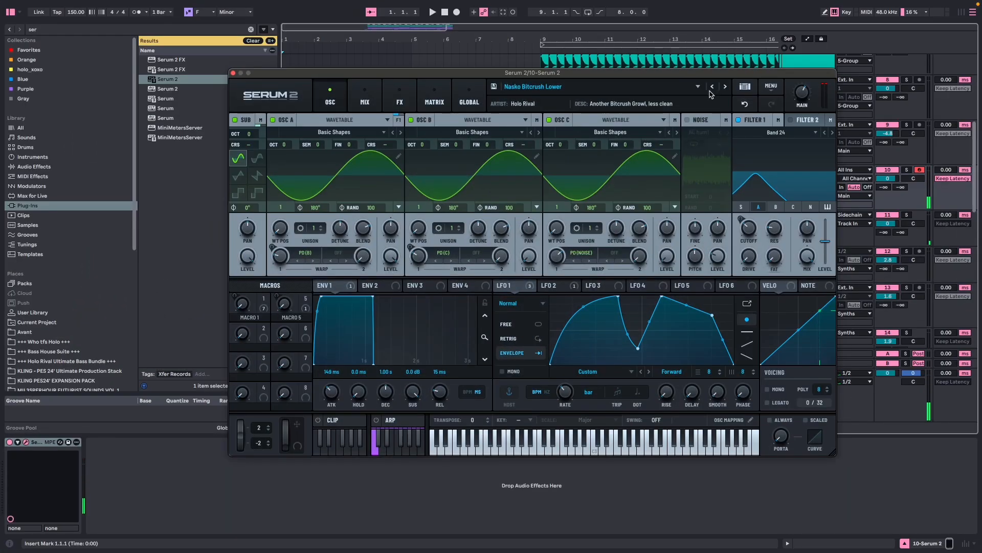
# Step: Initialize the synth to a blank Init preset
pyautogui.click(771, 87)
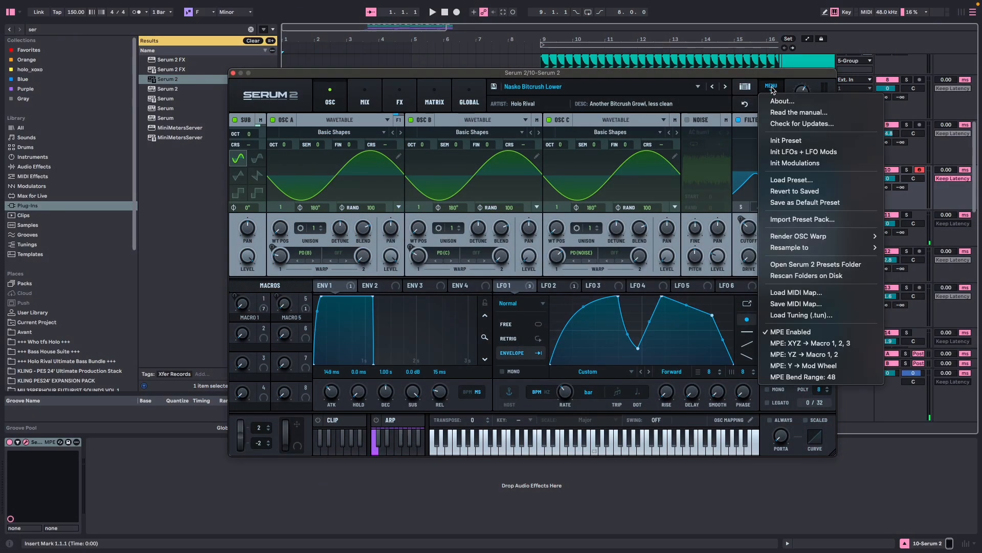
pyautogui.click(814, 136)
pyautogui.moveTo(466, 78); pyautogui.dragTo(494, 95)
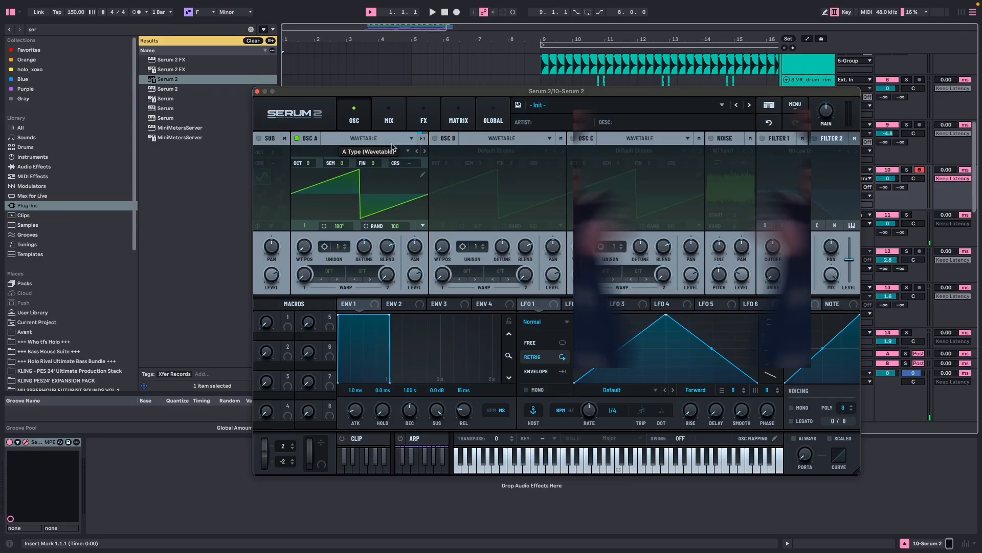
# Step: Load the Analog wavetable Basic Shapes into oscillator A
pyautogui.click(399, 148)
pyautogui.moveTo(370, 163)
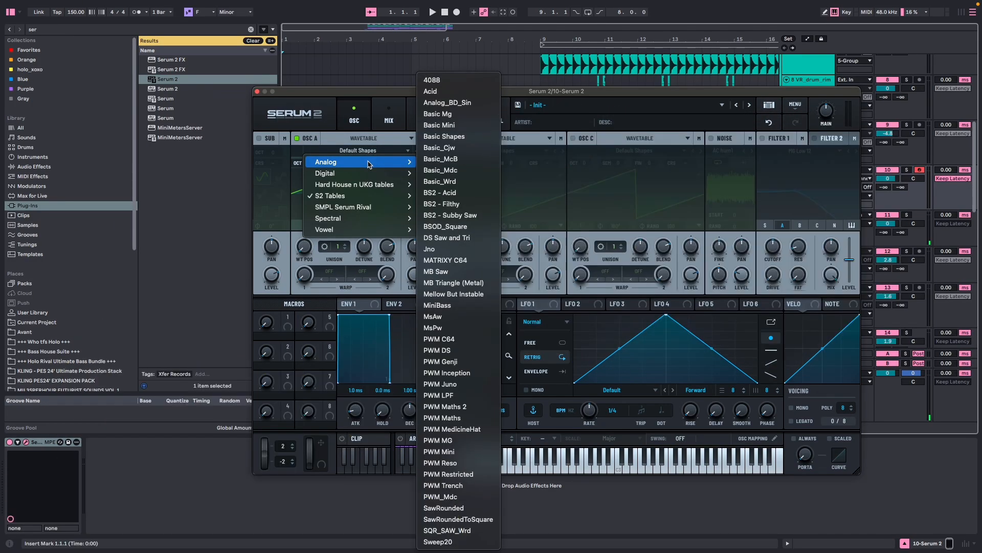
pyautogui.click(444, 136)
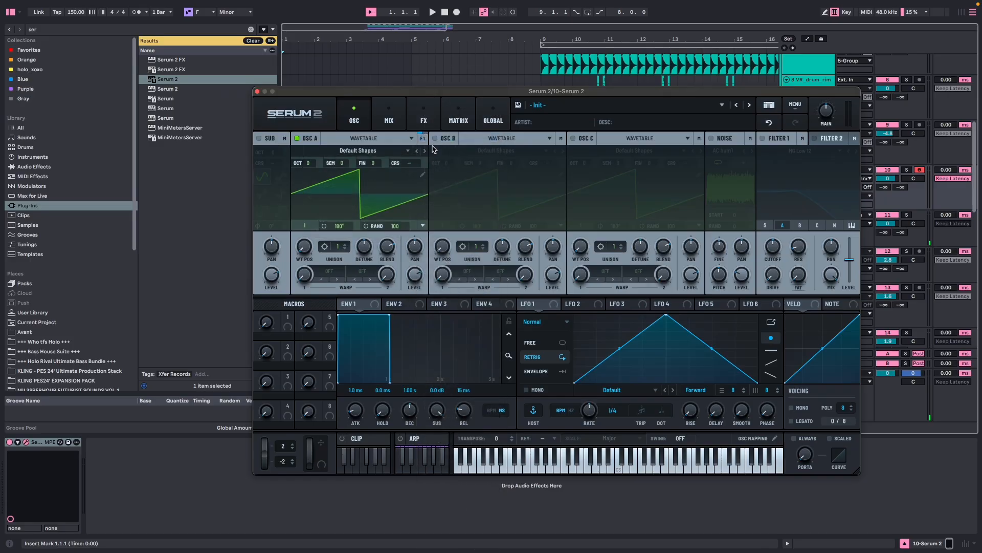
# Step: Enable oscillators B and C and load the Analog wavetable Basic Shapes into both
pyautogui.click(434, 138)
pyautogui.click(472, 153)
pyautogui.moveTo(481, 161)
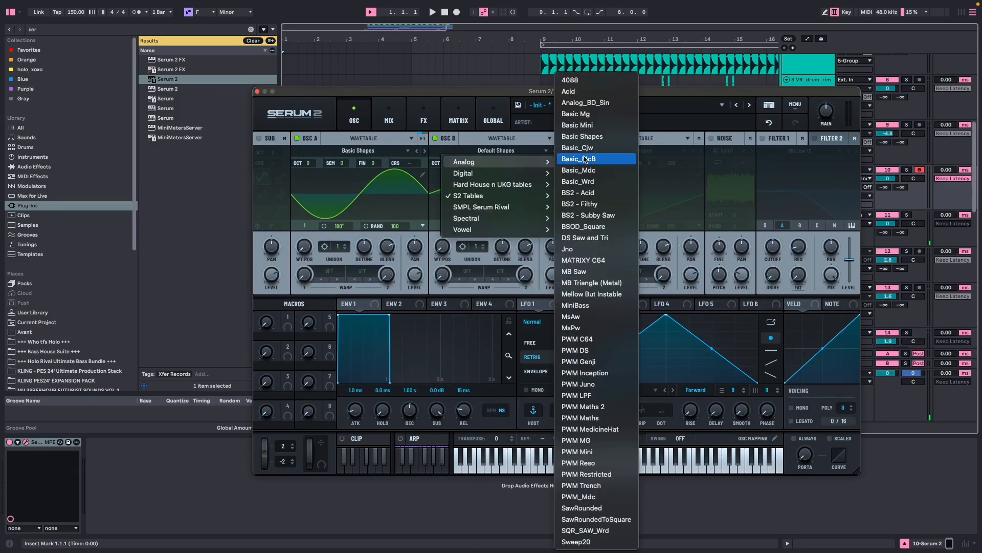
pyautogui.click(585, 140)
pyautogui.click(573, 138)
pyautogui.click(635, 151)
pyautogui.moveTo(614, 162)
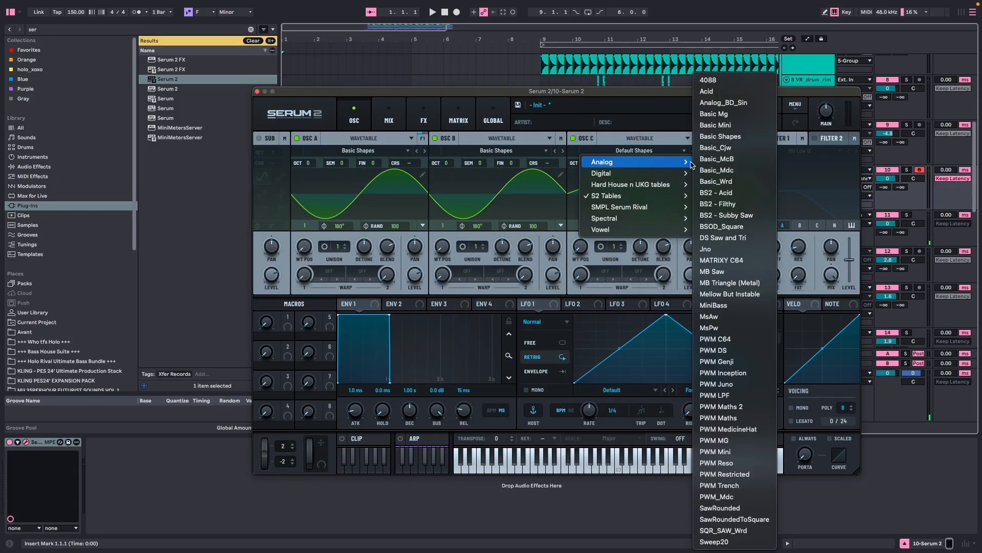
pyautogui.click(712, 137)
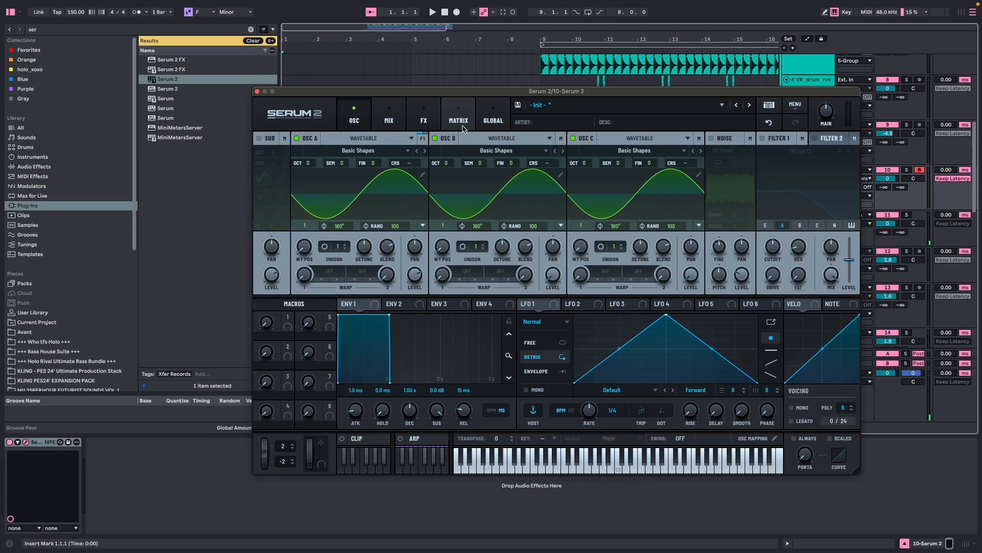
# Step: Set oscillator A's first warp mode to PD (B) and oscillator B's first warp mode to PD (C)
pyautogui.click(328, 272)
pyautogui.moveTo(358, 348)
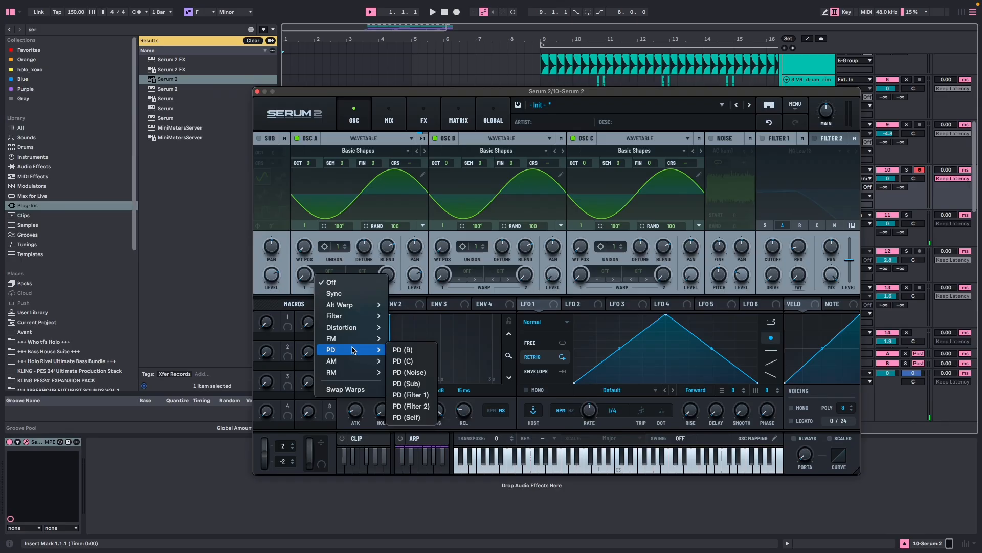
pyautogui.click(401, 350)
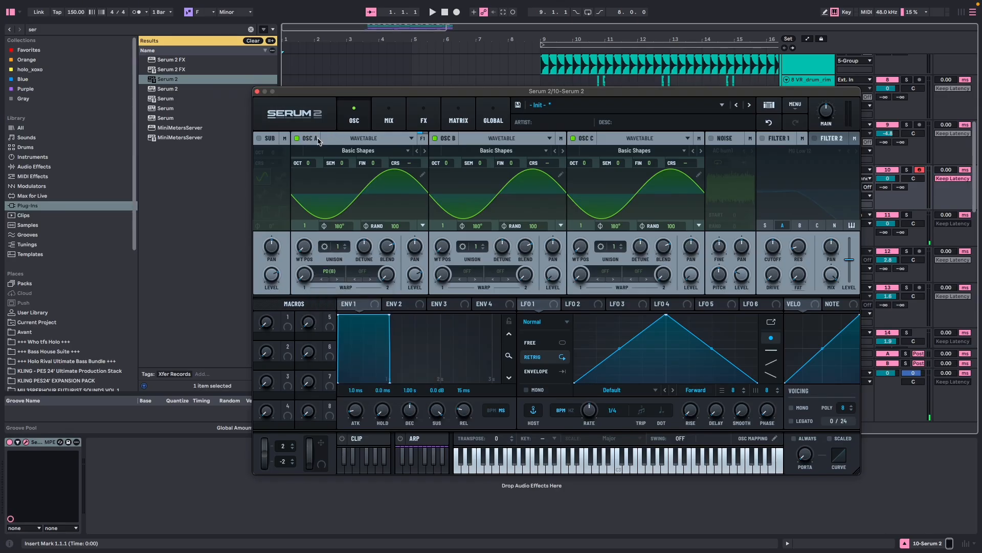
pyautogui.click(329, 271)
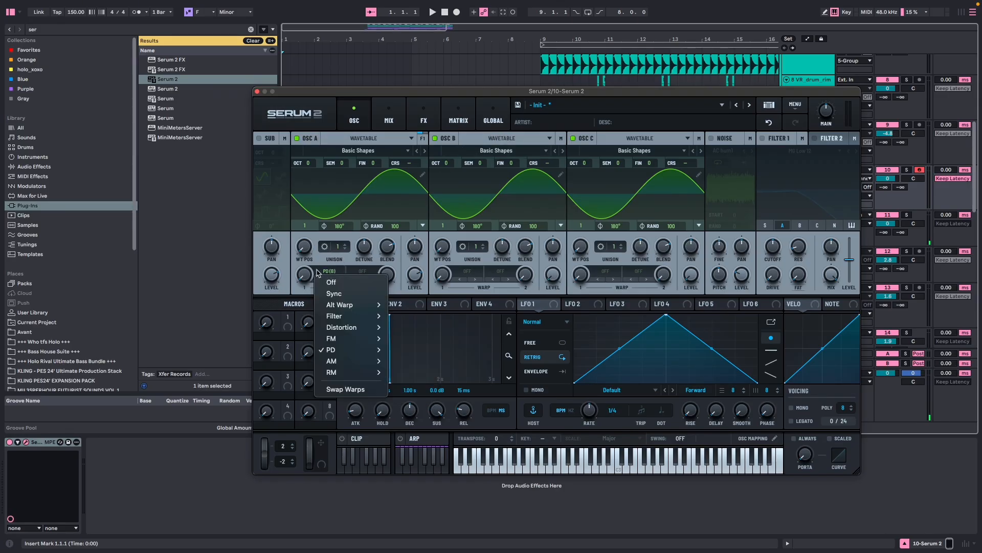
pyautogui.moveTo(364, 341)
pyautogui.click(483, 272)
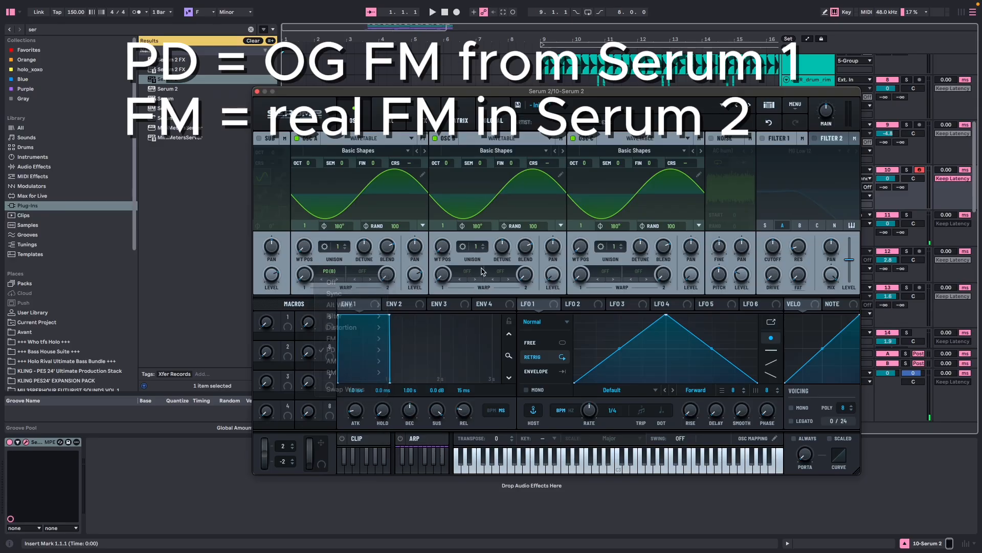
pyautogui.click(483, 272)
pyautogui.moveTo(483, 350)
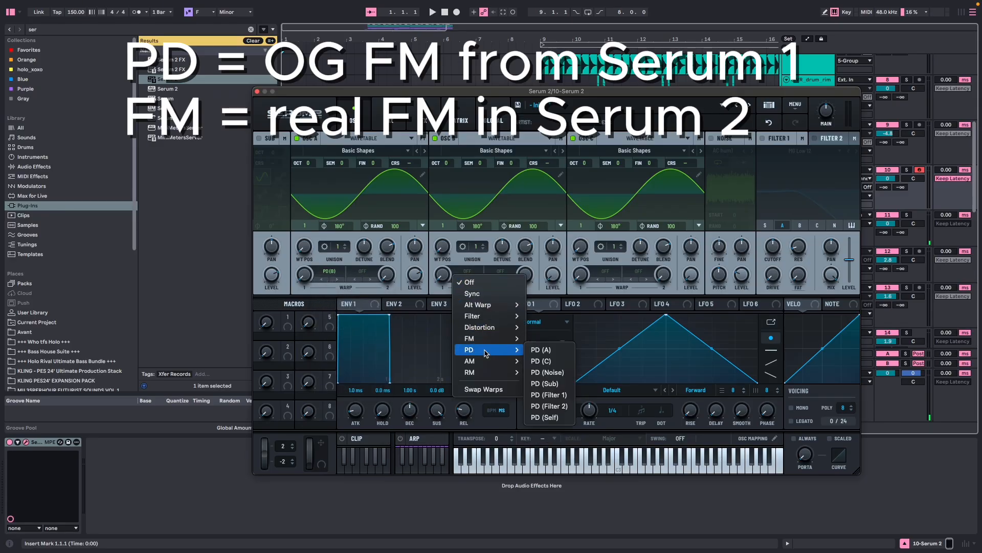
pyautogui.click(538, 361)
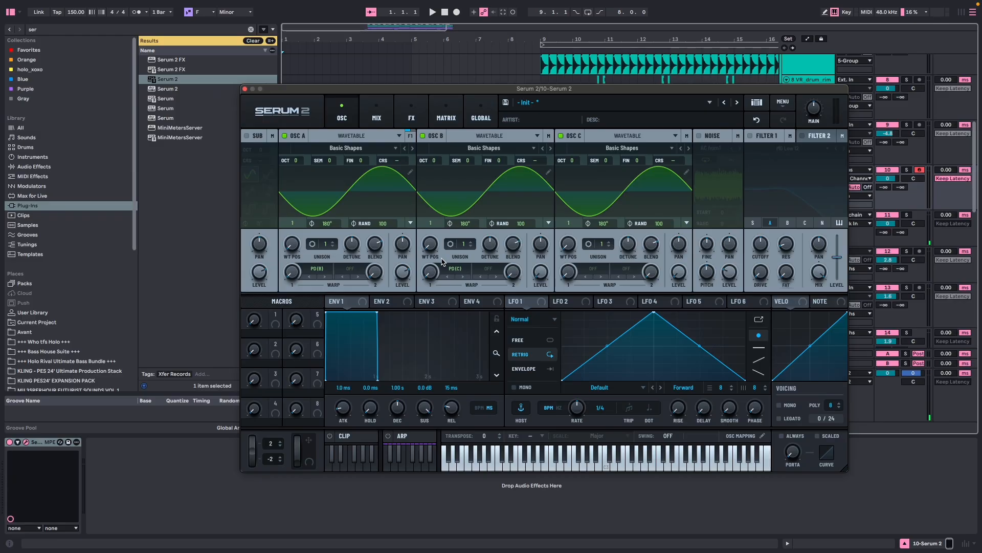
# Step: Play a test note and try tuning oscillators A, B and C three octaves down
pyautogui.press('s')
pyautogui.click(453, 458)
pyautogui.moveTo(295, 160); pyautogui.dragTo(295, 201)
pyautogui.moveTo(434, 160); pyautogui.dragTo(430, 197)
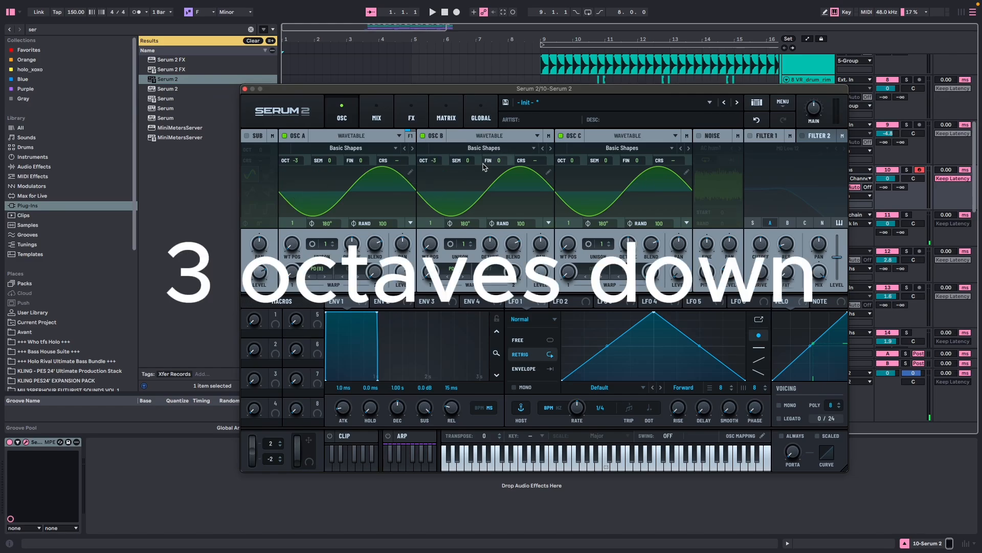
pyautogui.moveTo(561, 158); pyautogui.dragTo(558, 200)
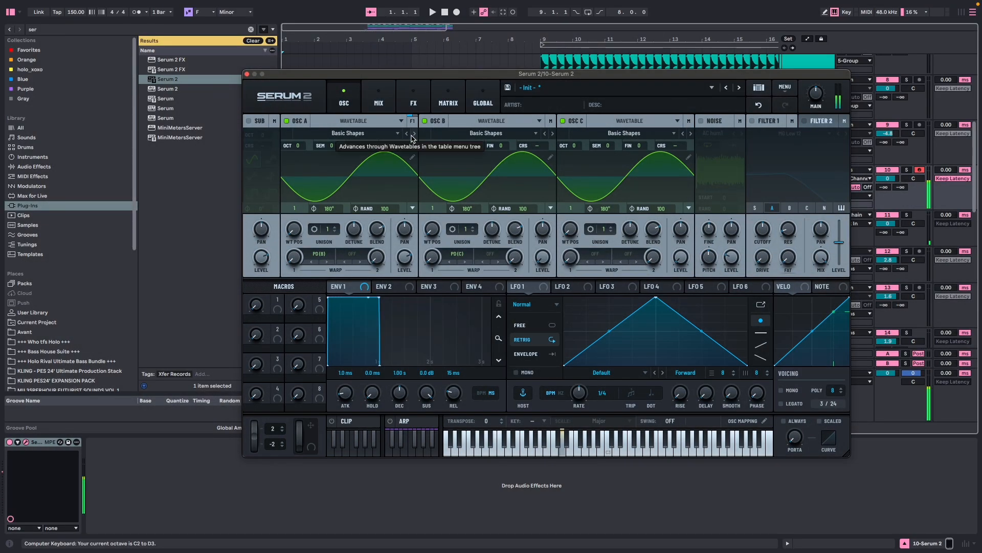
# Step: Lower the computer keyboard range to C1–D2 and raise oscillator A's warp amount while auditioning a low note
pyautogui.press('z')
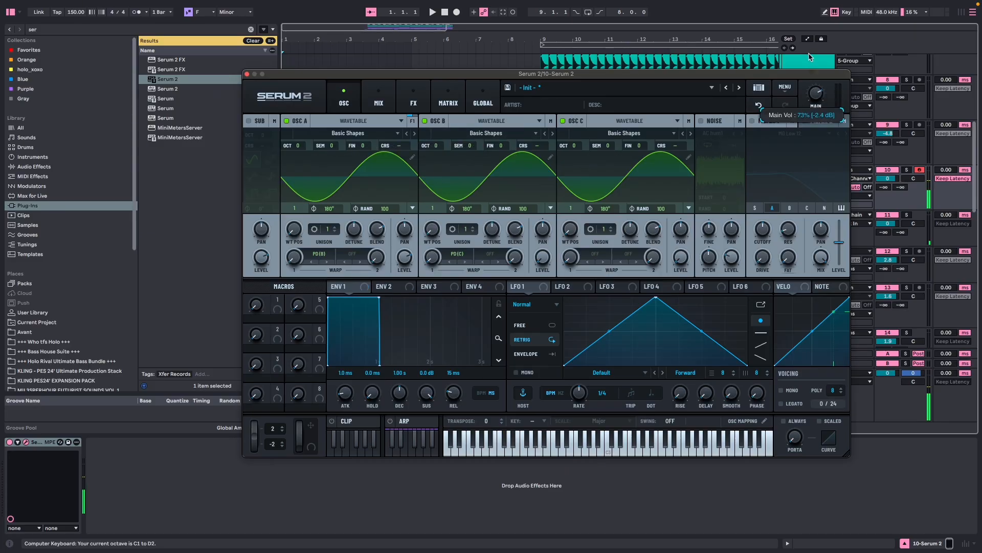
pyautogui.press('s')
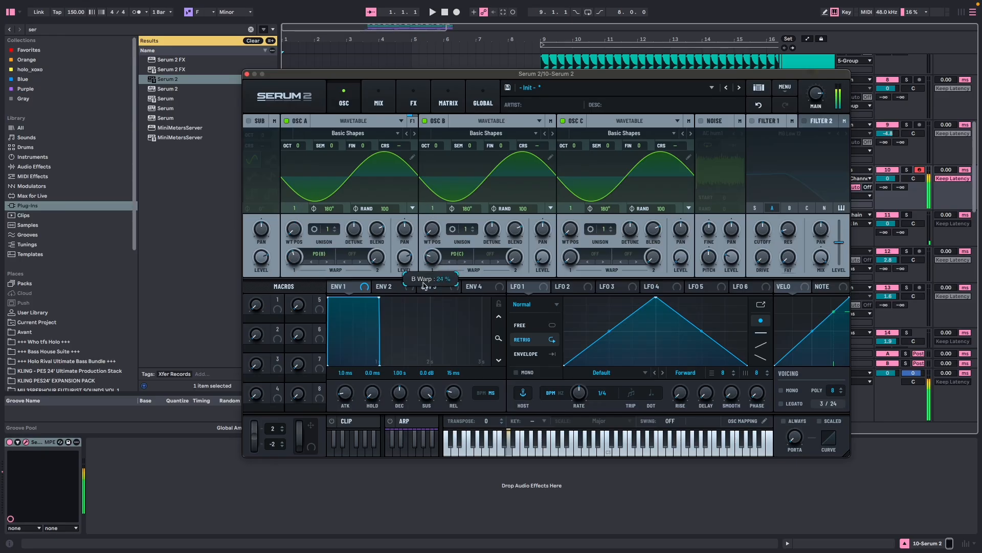
pyautogui.moveTo(295, 254); pyautogui.dragTo(289, 308)
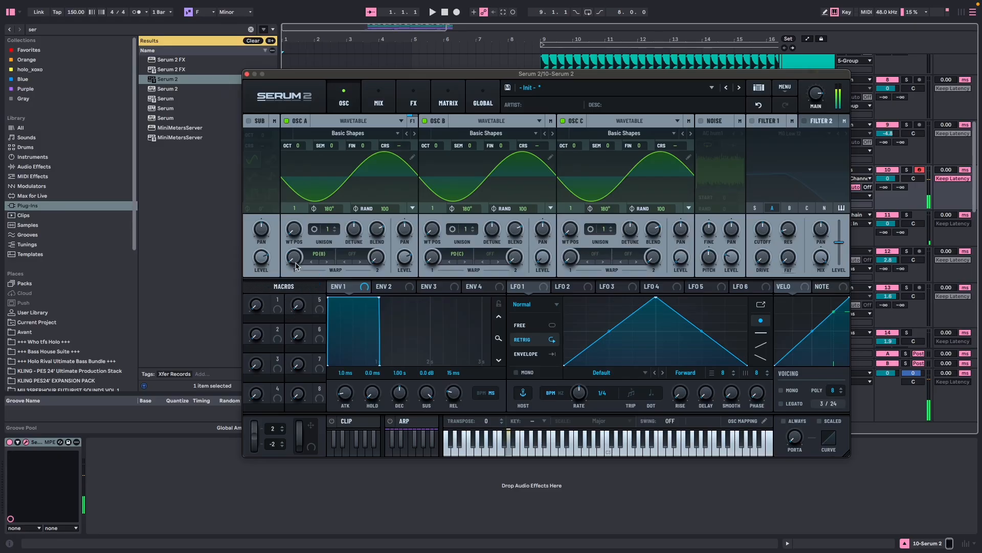
pyautogui.moveTo(295, 256); pyautogui.dragTo(280, 230)
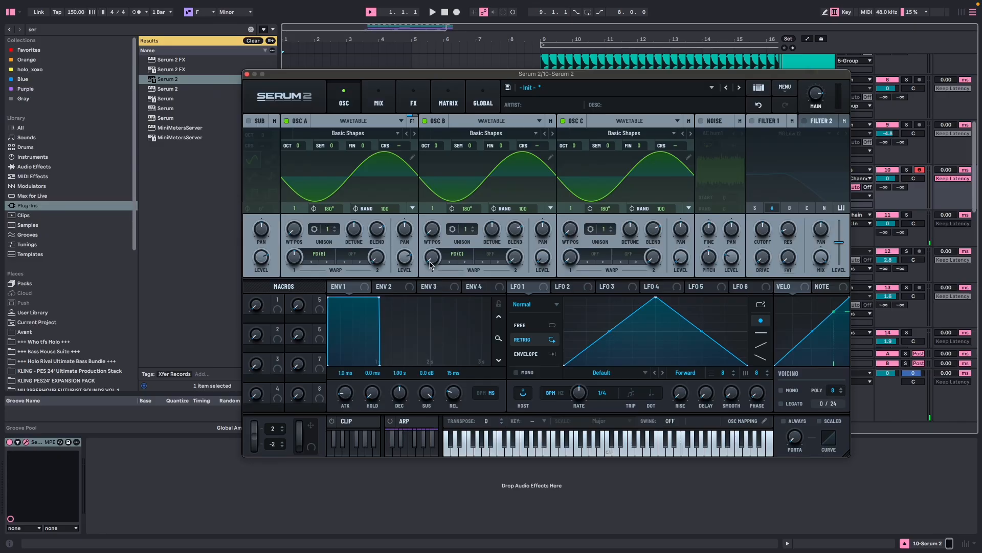
# Step: Raise oscillator B's warp amount to just under half and trim oscillator A's warp amount down slightly
pyautogui.moveTo(433, 259); pyautogui.dragTo(431, 215)
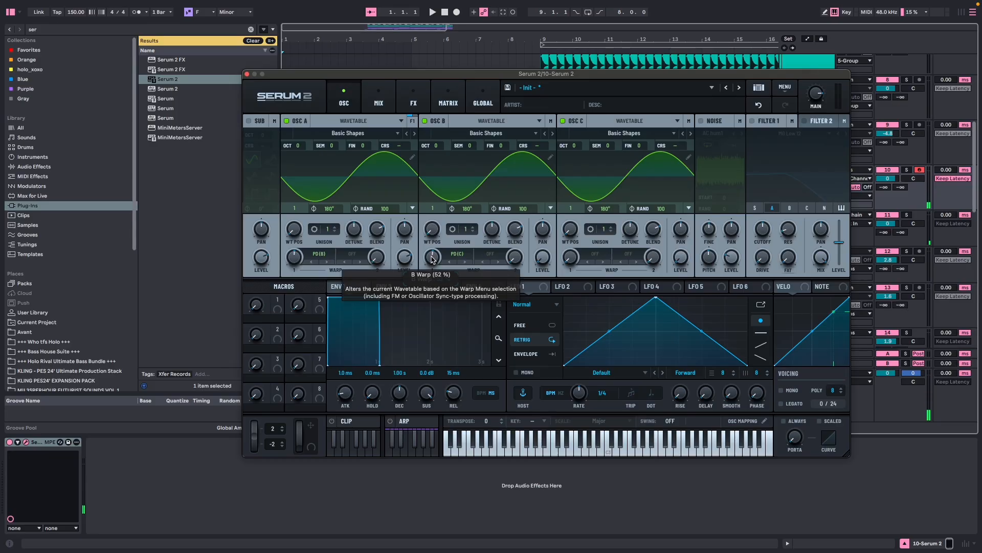
pyautogui.moveTo(433, 257); pyautogui.dragTo(429, 263)
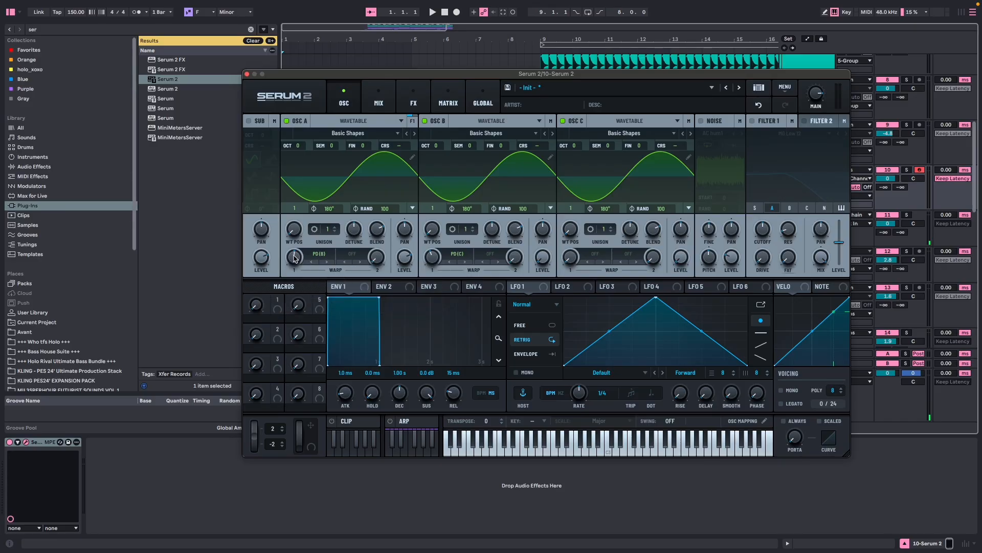
pyautogui.moveTo(295, 259); pyautogui.dragTo(287, 269)
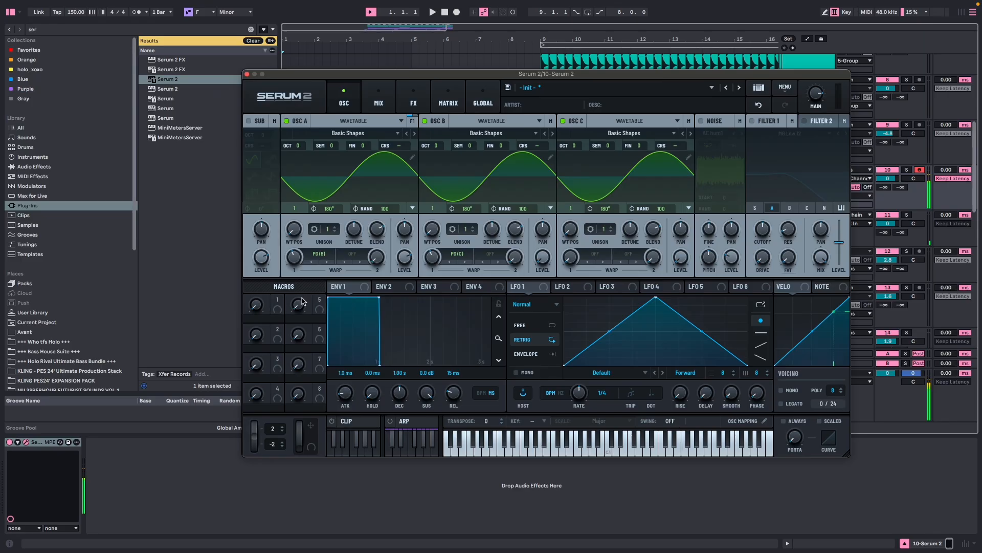
# Step: Assign Macro 1 to the warp amounts of oscillators A and B, and sweep the macro to audition it
pyautogui.moveTo(277, 299); pyautogui.dragTo(290, 260)
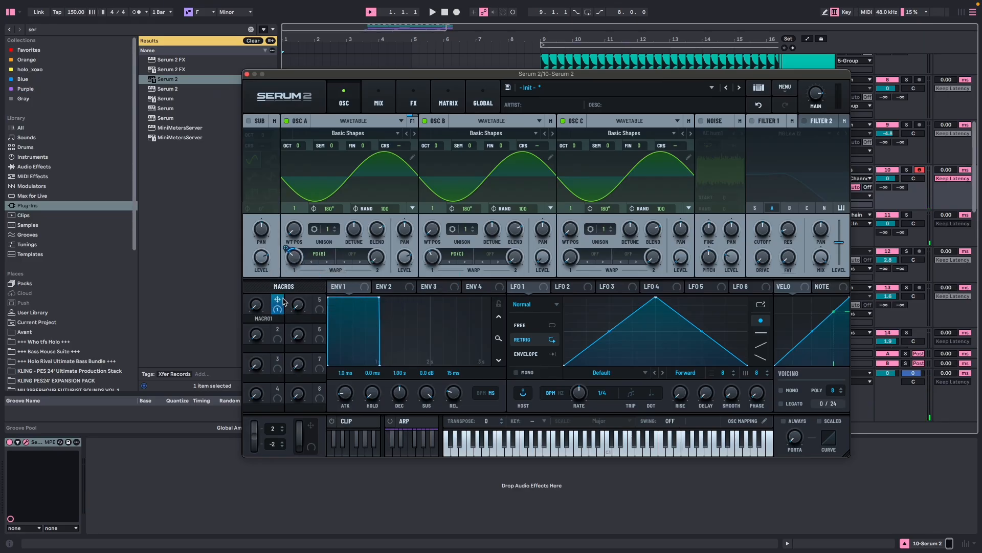
pyautogui.moveTo(284, 301); pyautogui.dragTo(432, 257)
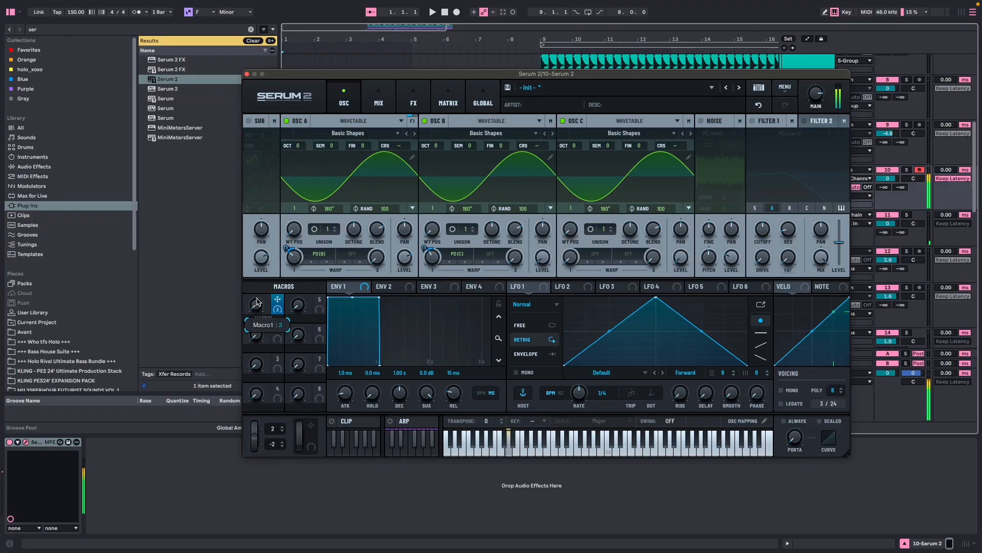
pyautogui.moveTo(257, 302); pyautogui.dragTo(238, 416)
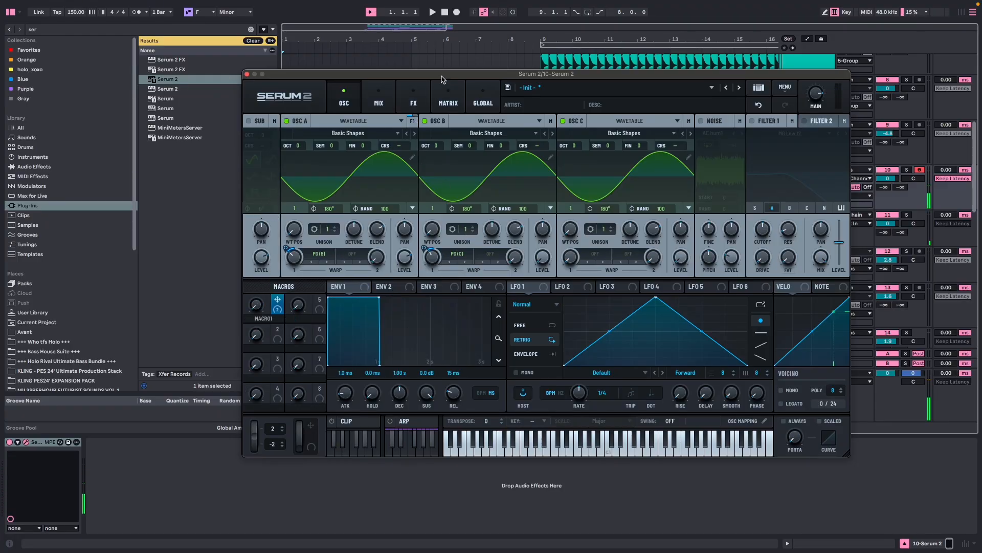
# Step: Enable Filter 1, set its type to Band 24, and adjust its cutoff
pyautogui.moveTo(443, 79); pyautogui.dragTo(410, 80)
pyautogui.click(719, 125)
pyautogui.click(757, 134)
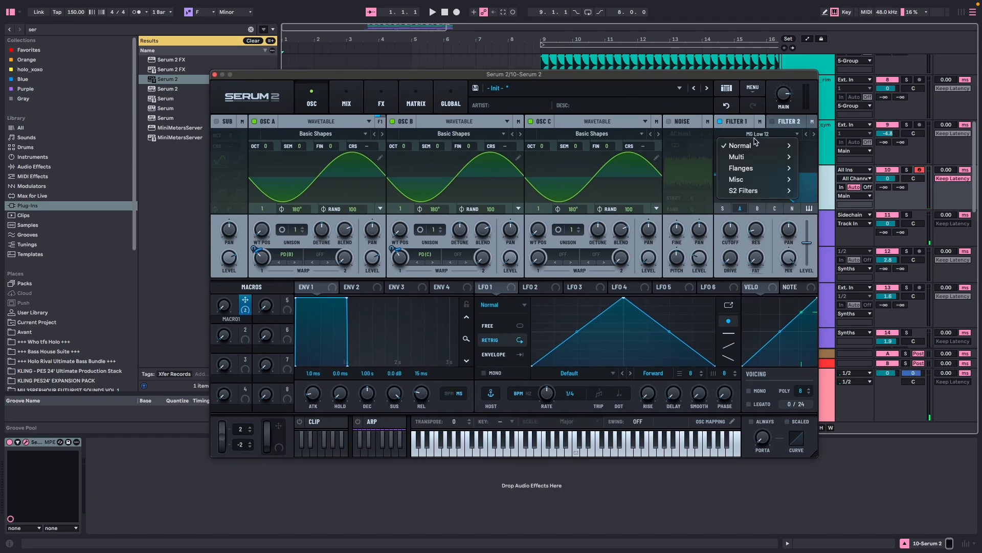
pyautogui.moveTo(753, 145)
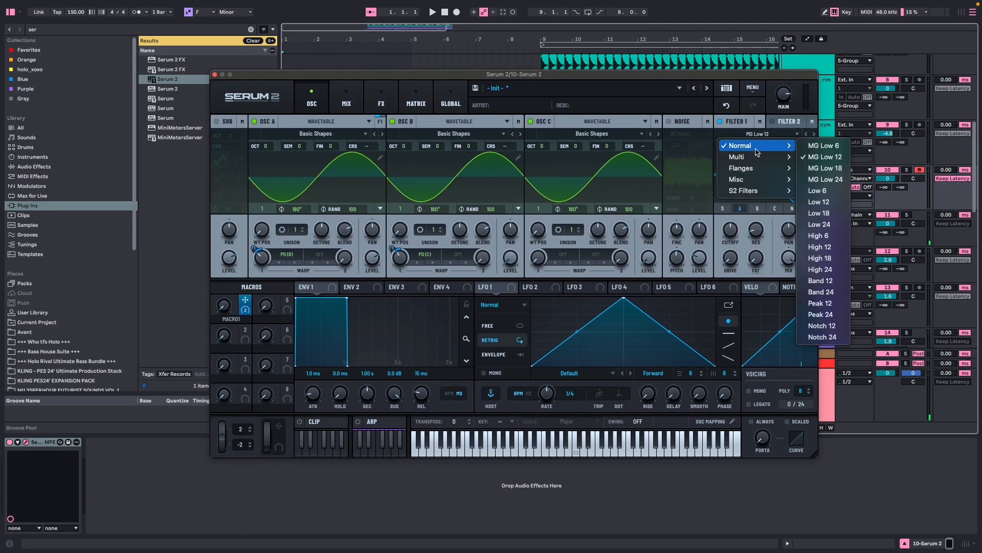
pyautogui.click(821, 291)
pyautogui.moveTo(722, 228); pyautogui.dragTo(724, 214)
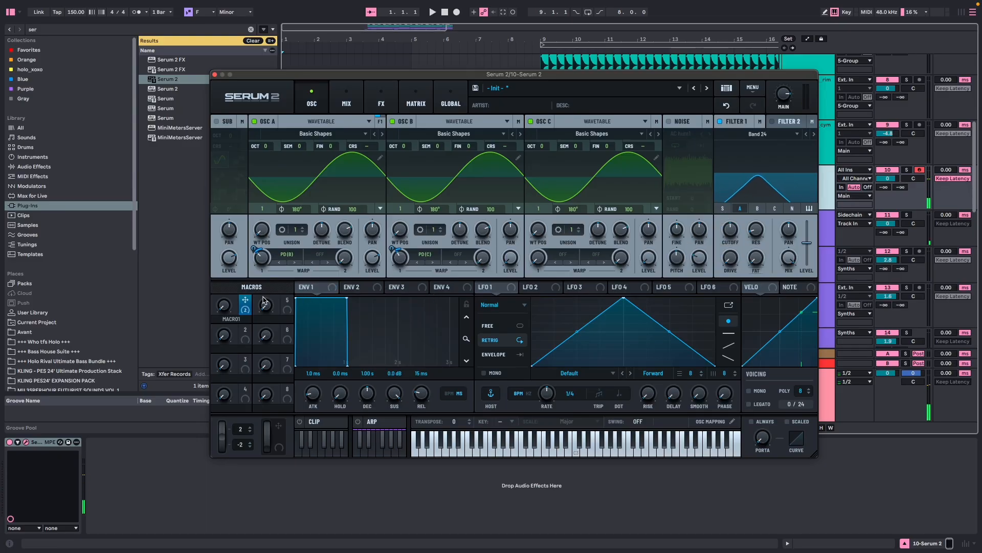
# Step: Assign Macro 1 to Filter 1's cutoff, sweep the macro, and set the base cutoff to about 116 Hz
pyautogui.moveTo(245, 300); pyautogui.dragTo(722, 234)
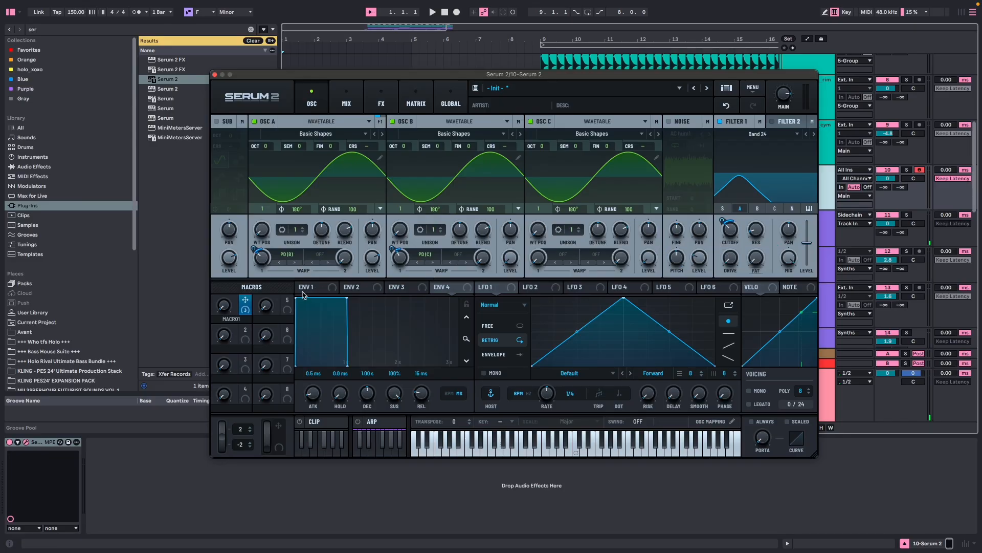
pyautogui.moveTo(228, 307); pyautogui.dragTo(258, 325)
pyautogui.moveTo(722, 219)
pyautogui.moveTo(739, 176); pyautogui.dragTo(758, 194)
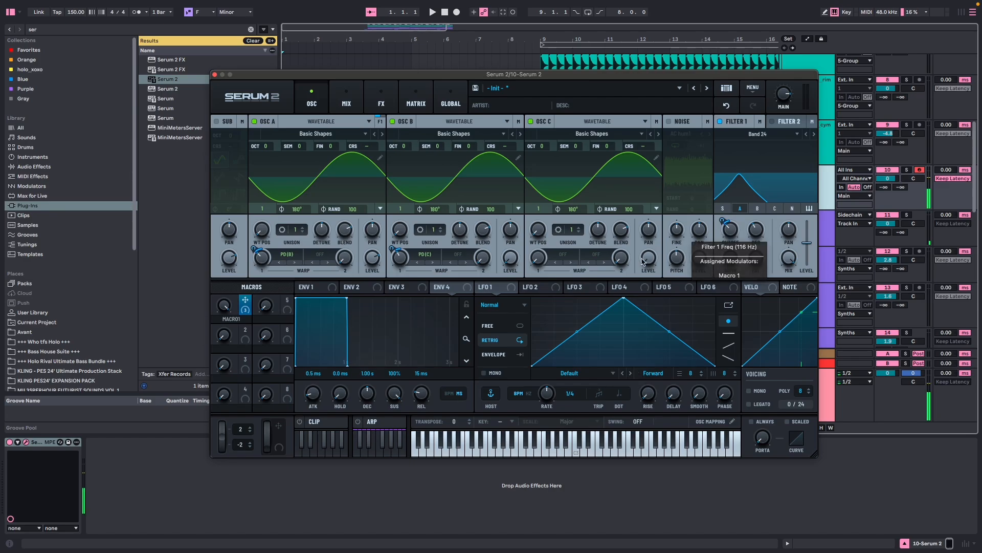
# Step: Sweep Macro 1 to audition the filtered sound and set the main volume to about 83%
pyautogui.moveTo(225, 306); pyautogui.dragTo(201, 397)
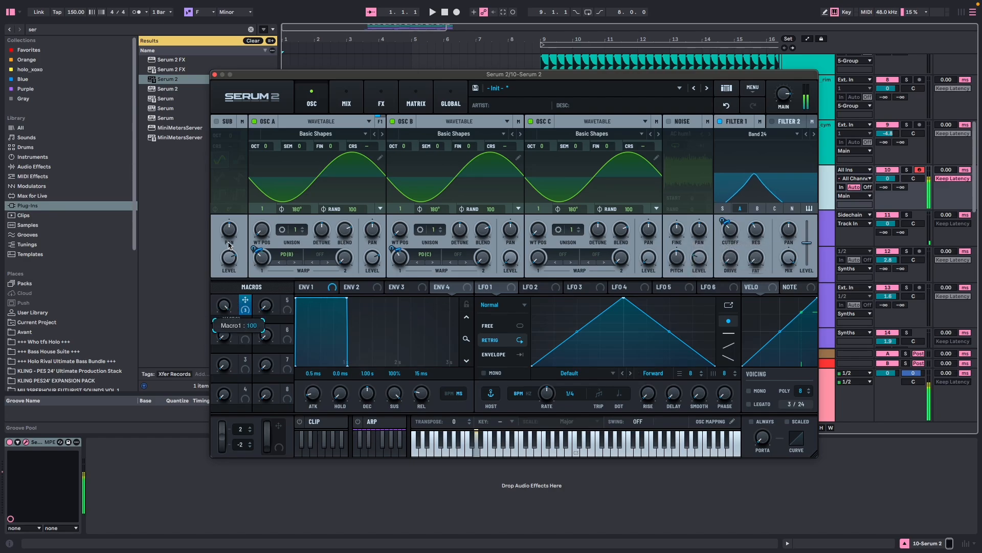
pyautogui.moveTo(765, 80); pyautogui.dragTo(764, 75)
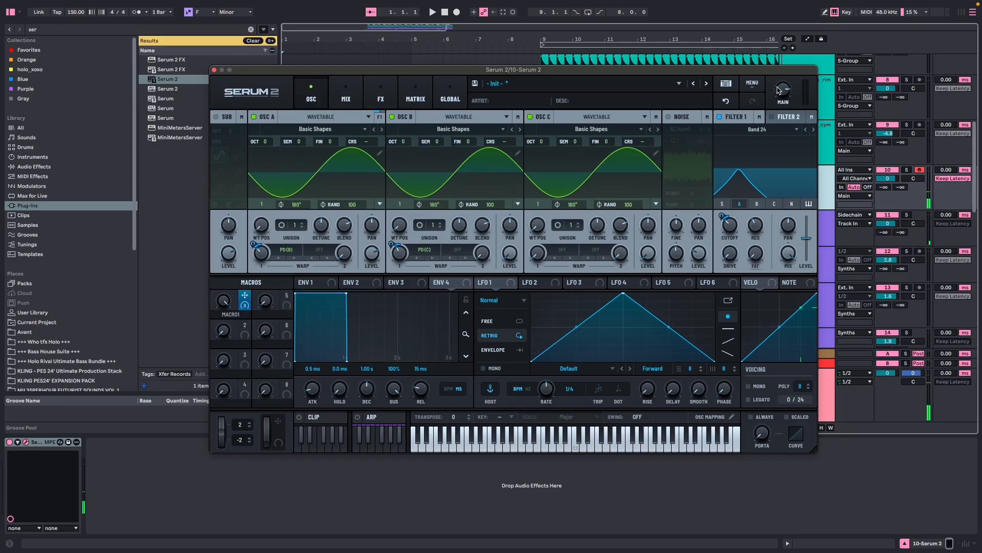
pyautogui.moveTo(776, 89)
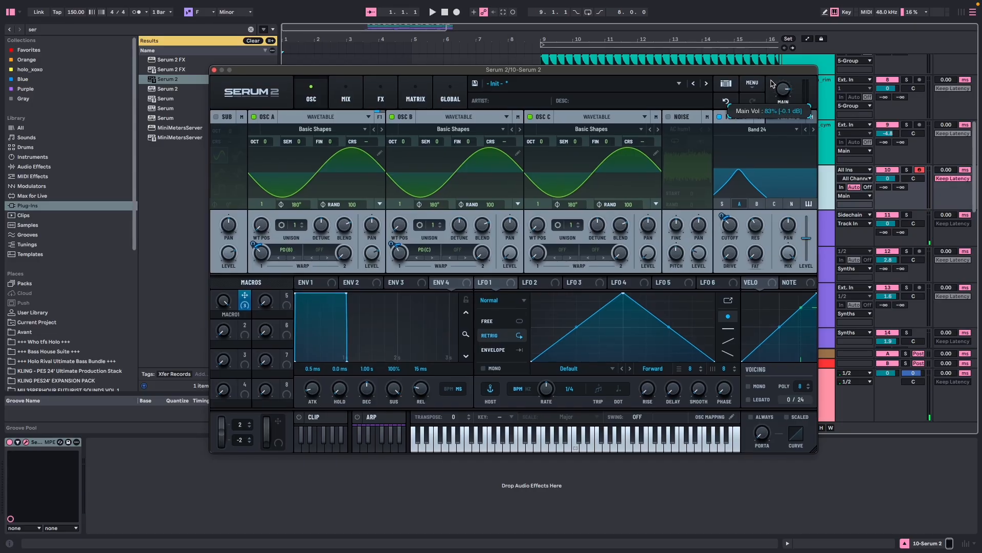
pyautogui.moveTo(542, 72); pyautogui.dragTo(599, 84)
pyautogui.moveTo(812, 228); pyautogui.dragTo(789, 227)
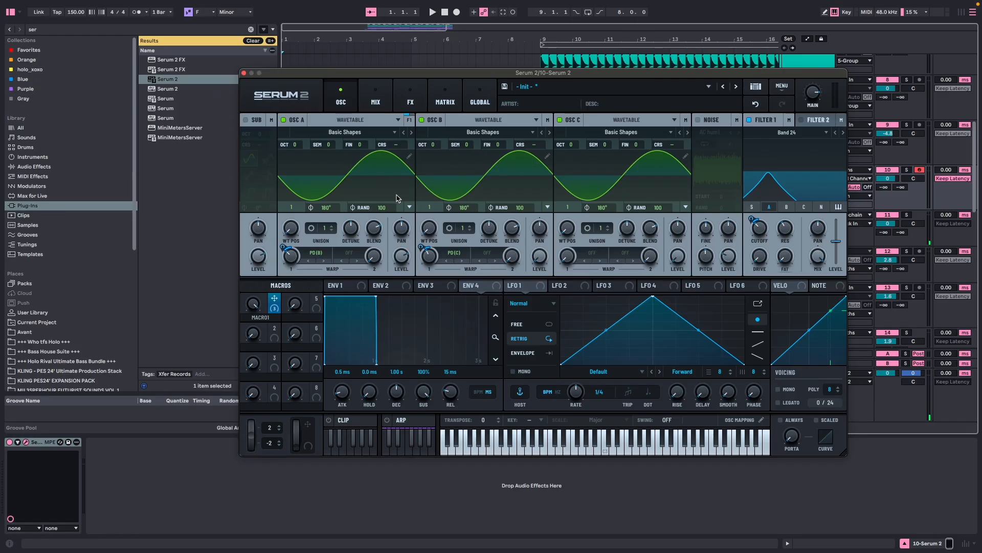
# Step: Add a Distortion effect to the main effects chain and set its drive to about 36%
pyautogui.click(376, 96)
pyautogui.click(410, 96)
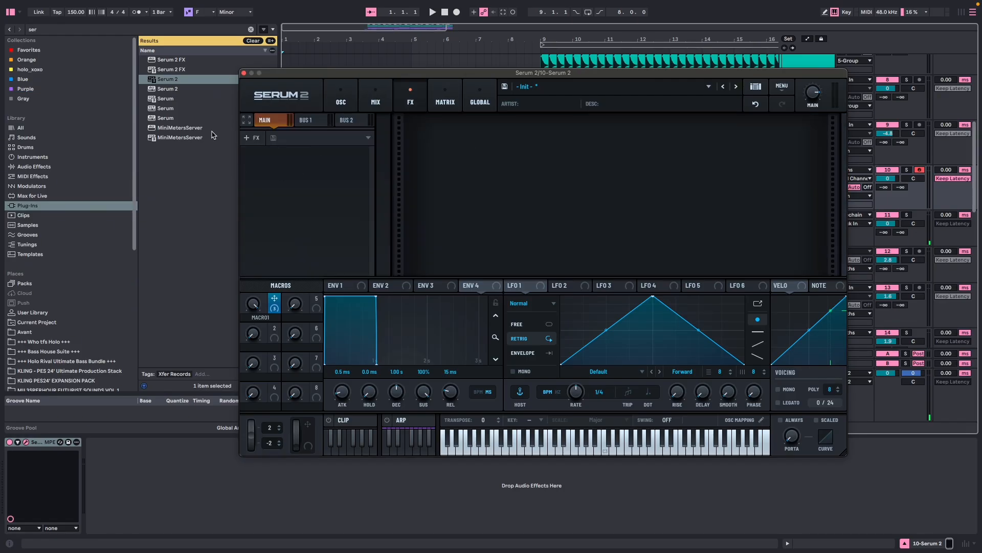
pyautogui.click(252, 137)
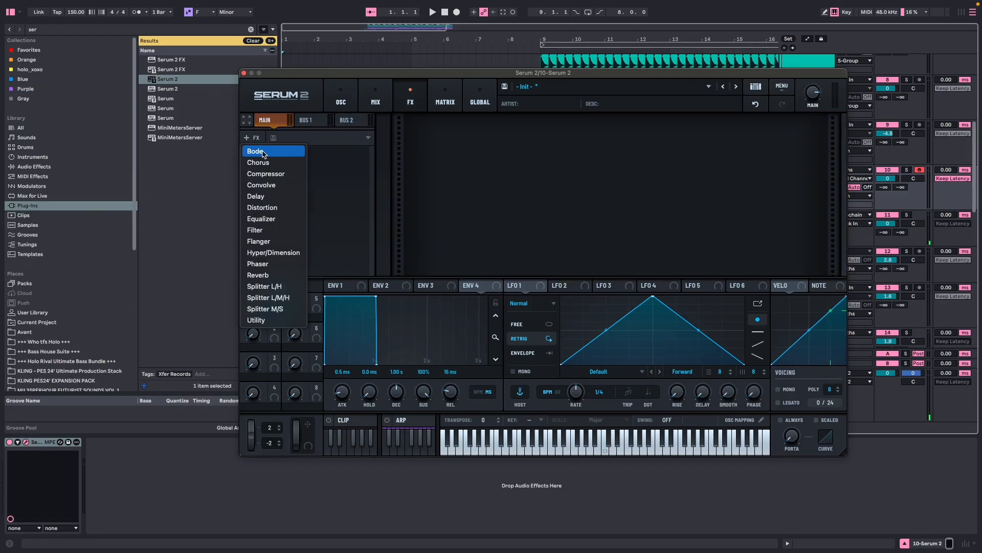
pyautogui.click(274, 208)
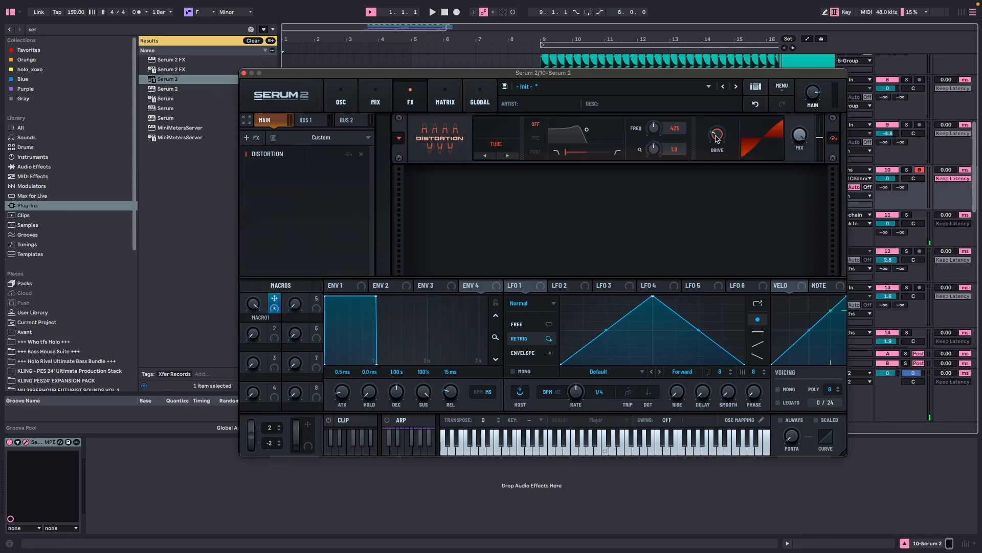
pyautogui.moveTo(716, 137); pyautogui.dragTo(710, 107)
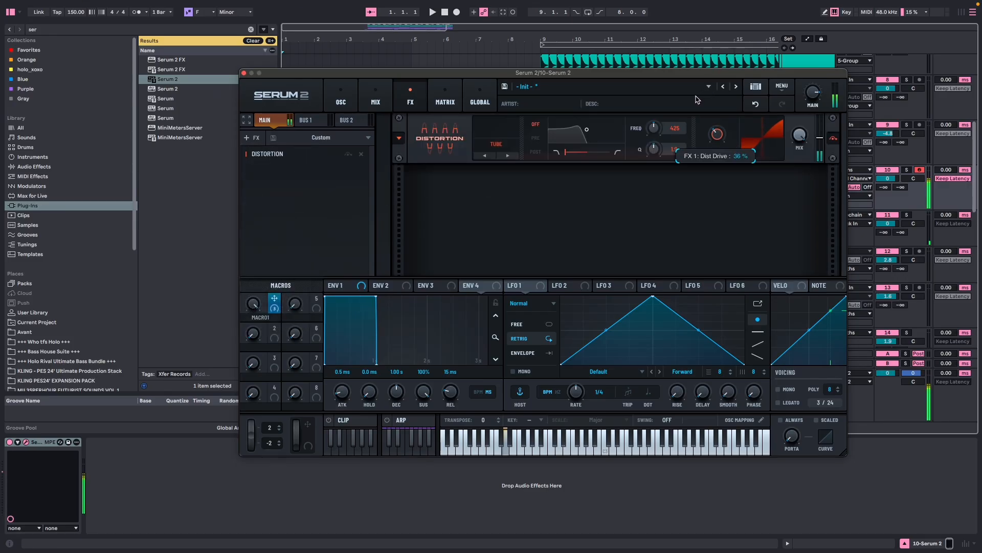
# Step: Add an Equalizer after the distortion, switch its low band to a high-pass shape, and set that band's frequency to about 161 Hz
pyautogui.click(260, 141)
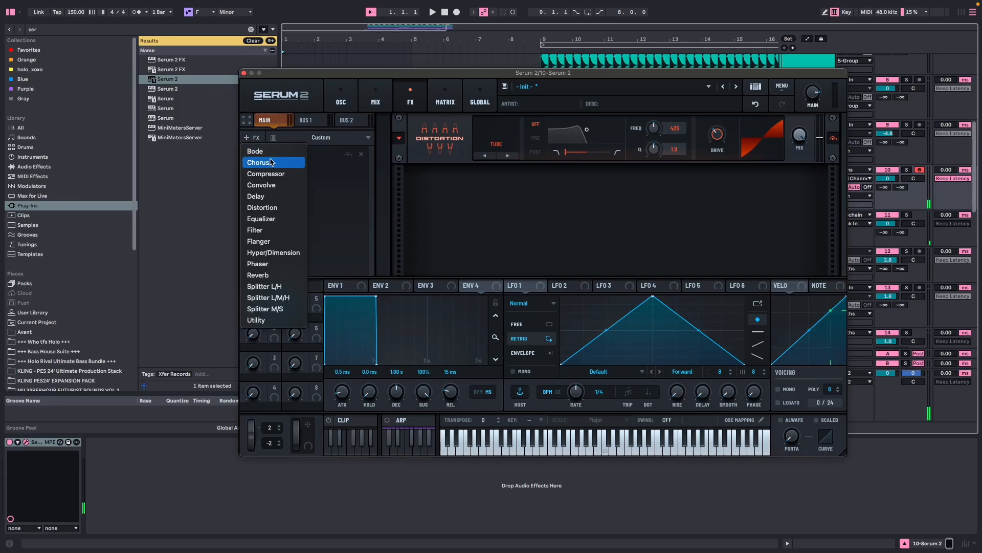
pyautogui.click(274, 219)
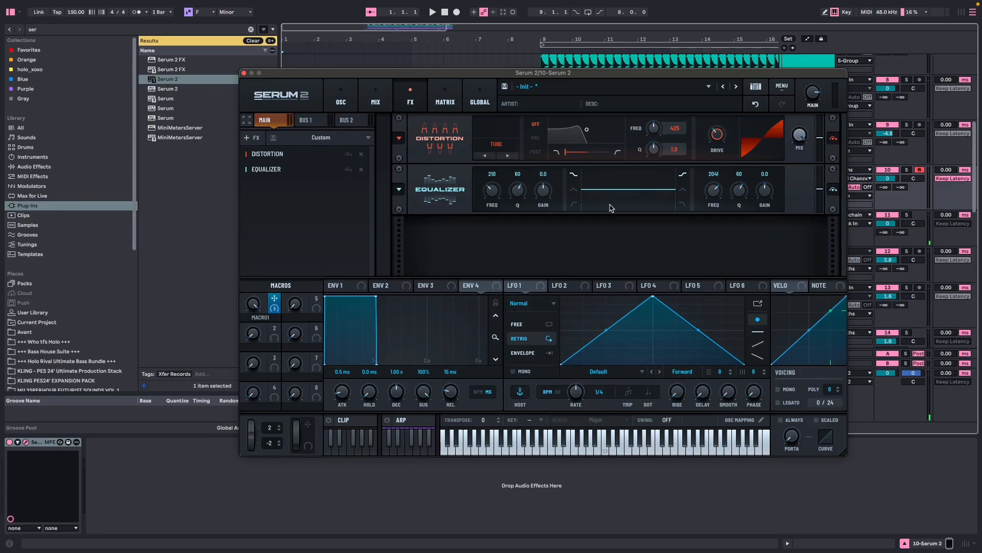
pyautogui.click(571, 204)
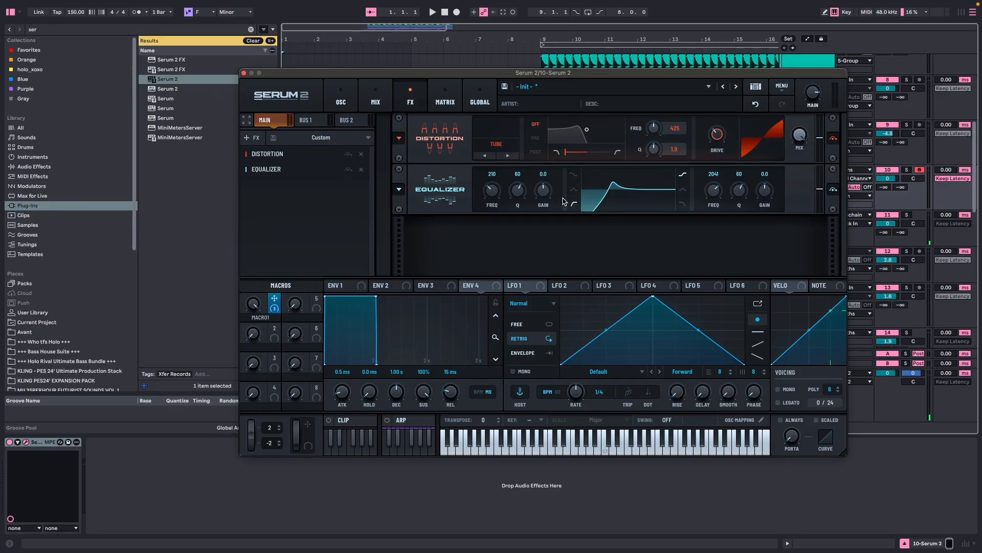
pyautogui.press('f')
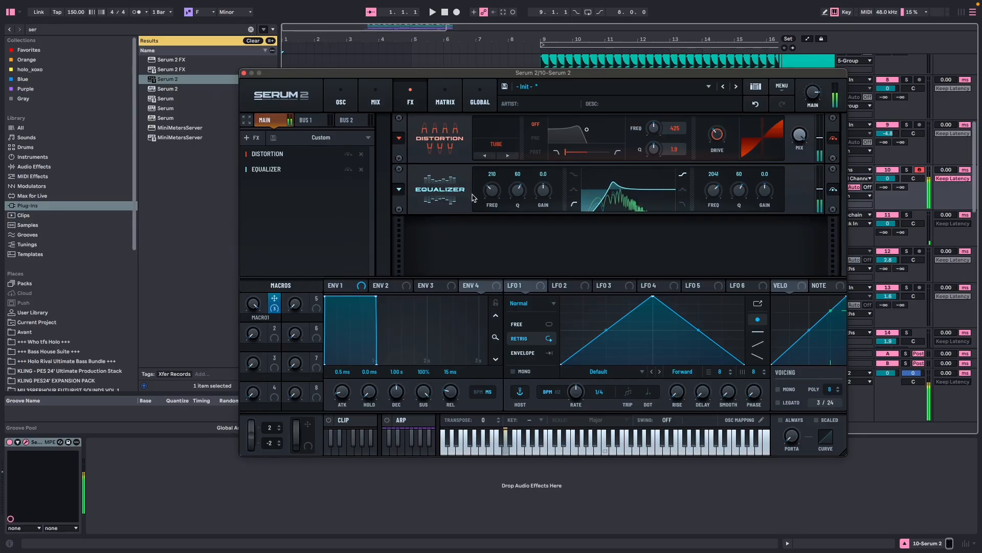
pyautogui.moveTo(473, 197)
pyautogui.mouseDown()
pyautogui.moveTo(481, 203)
pyautogui.moveTo(486, 191)
pyautogui.mouseUp()
pyautogui.press('f')
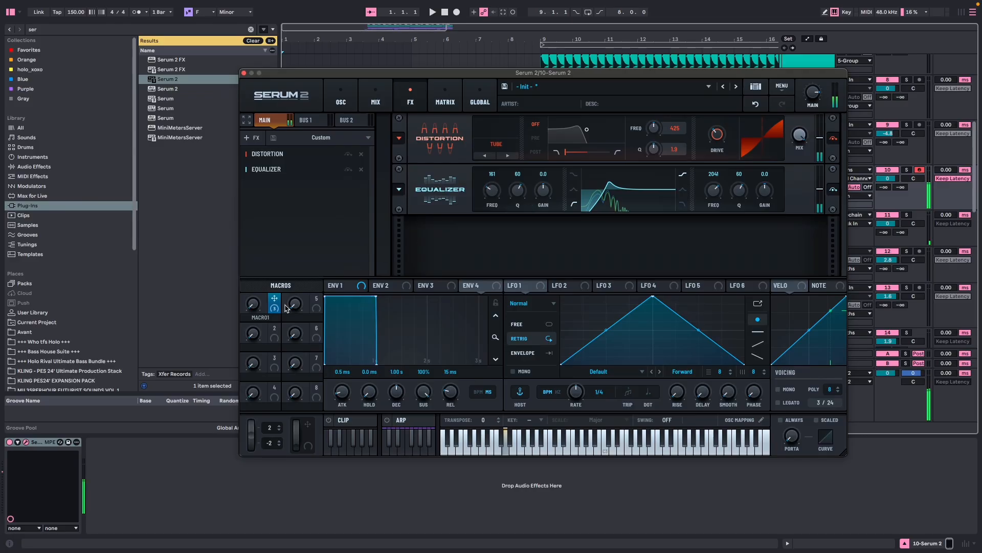
# Step: Assign Macro 1 to the equalizer's low band frequency and lower its base frequency to 66 Hz
pyautogui.moveTo(275, 300); pyautogui.dragTo(491, 190)
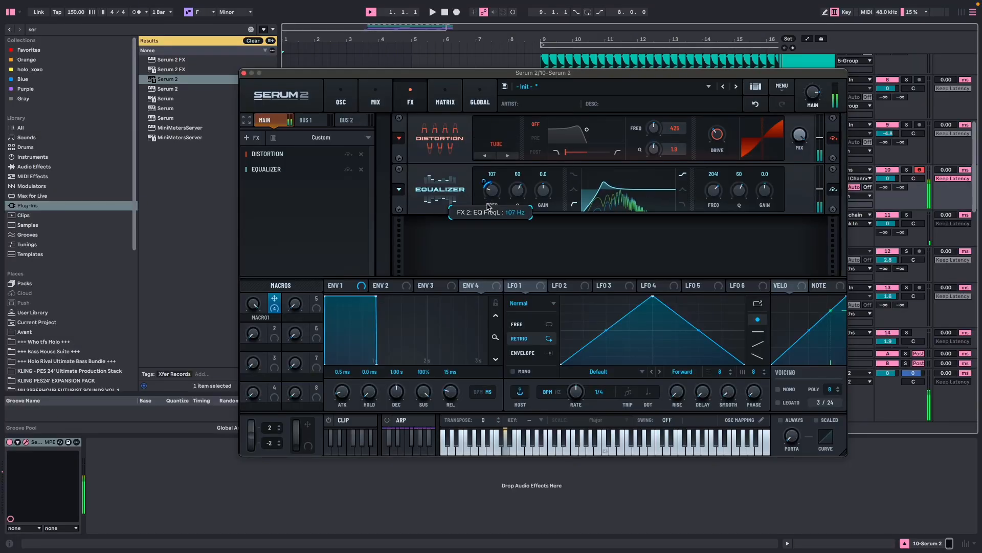
pyautogui.moveTo(488, 206); pyautogui.dragTo(490, 216)
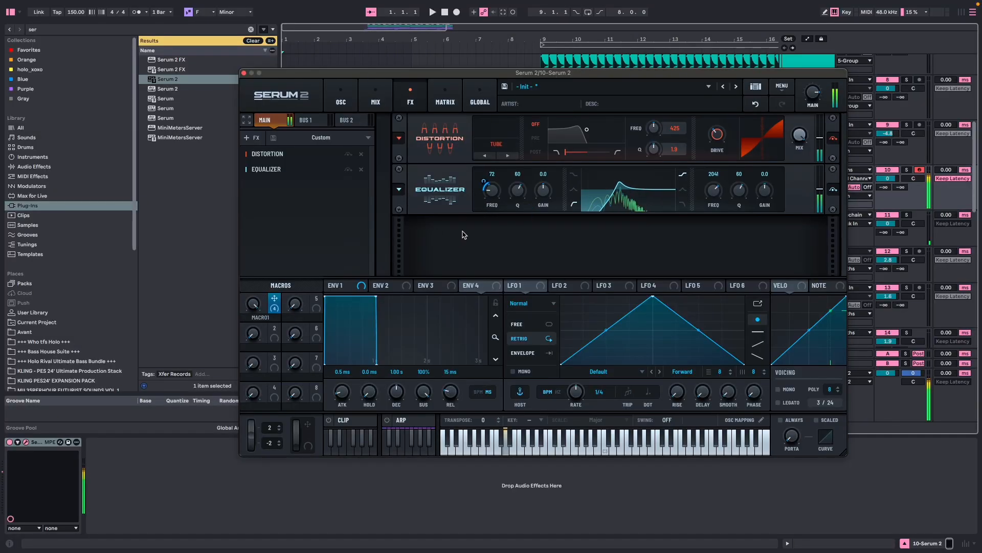
pyautogui.moveTo(493, 190); pyautogui.dragTo(495, 199)
pyautogui.moveTo(494, 192); pyautogui.dragTo(495, 190)
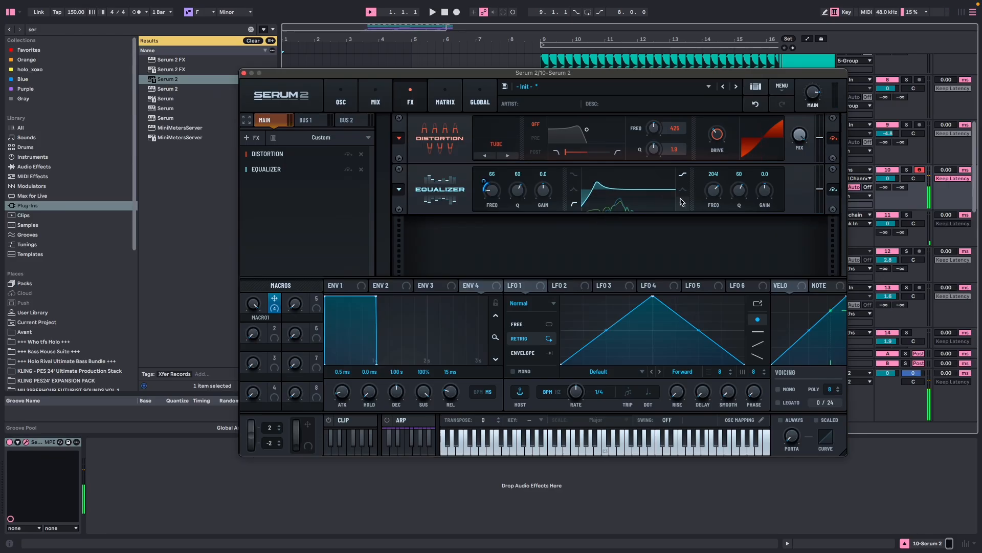
# Step: Make the equalizer's high band a low-pass at 193 Hz with Q 52 and gain -6.3, and assign Macro 1 to its frequency
pyautogui.moveTo(765, 190); pyautogui.dragTo(733, 194)
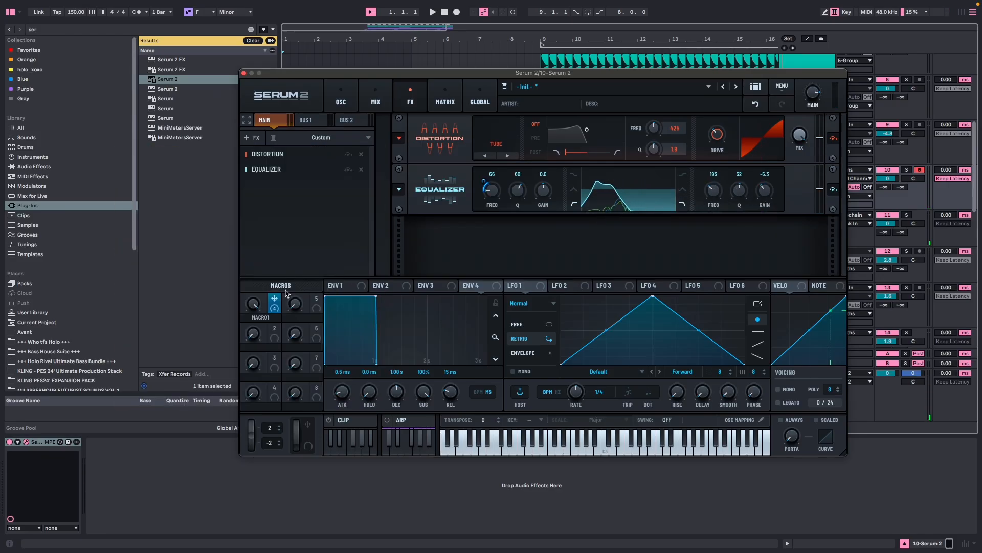
pyautogui.moveTo(275, 299); pyautogui.dragTo(700, 209)
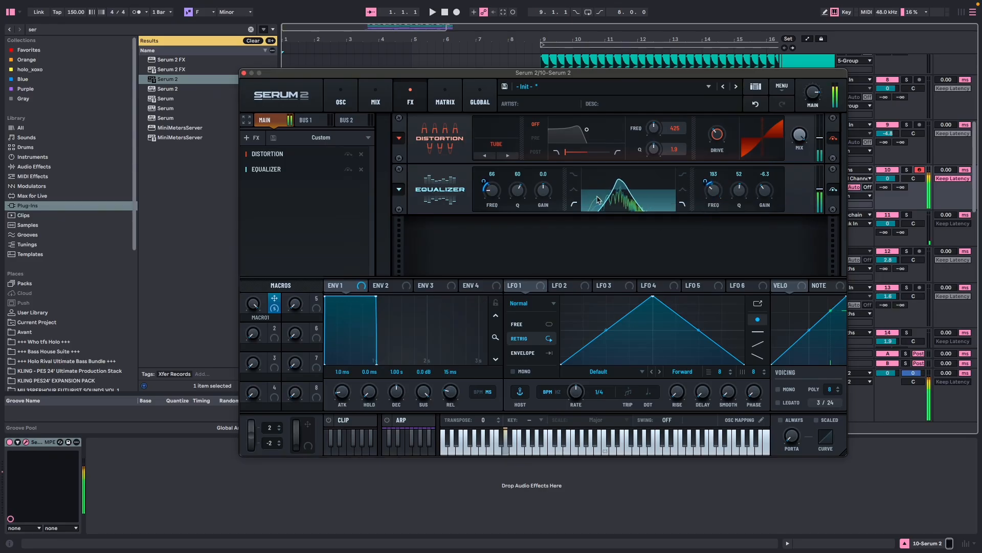
# Step: Add a Filter effect of type Diffusor, raise its stages and resonance, and lower its cutoff
pyautogui.click(247, 139)
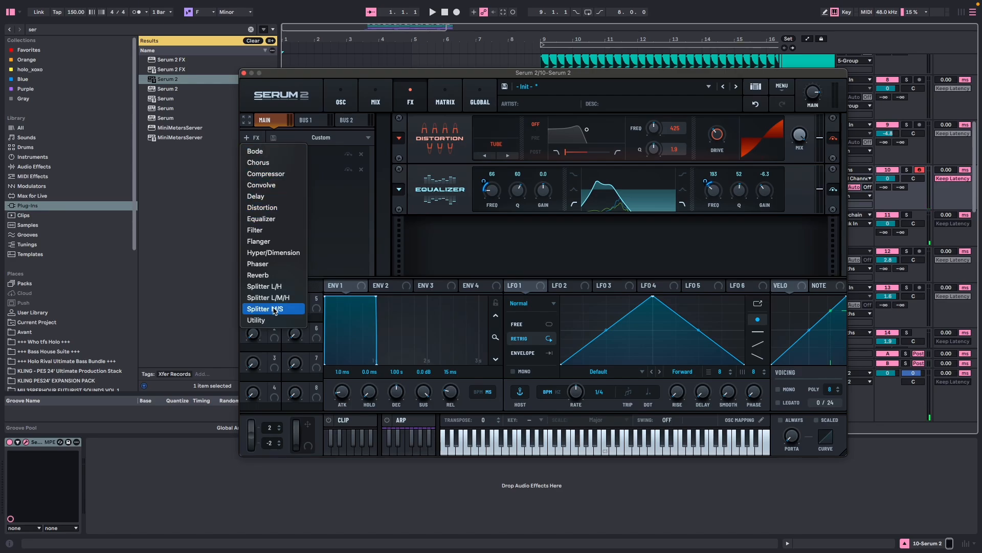
pyautogui.click(266, 231)
pyautogui.click(495, 238)
pyautogui.moveTo(506, 303)
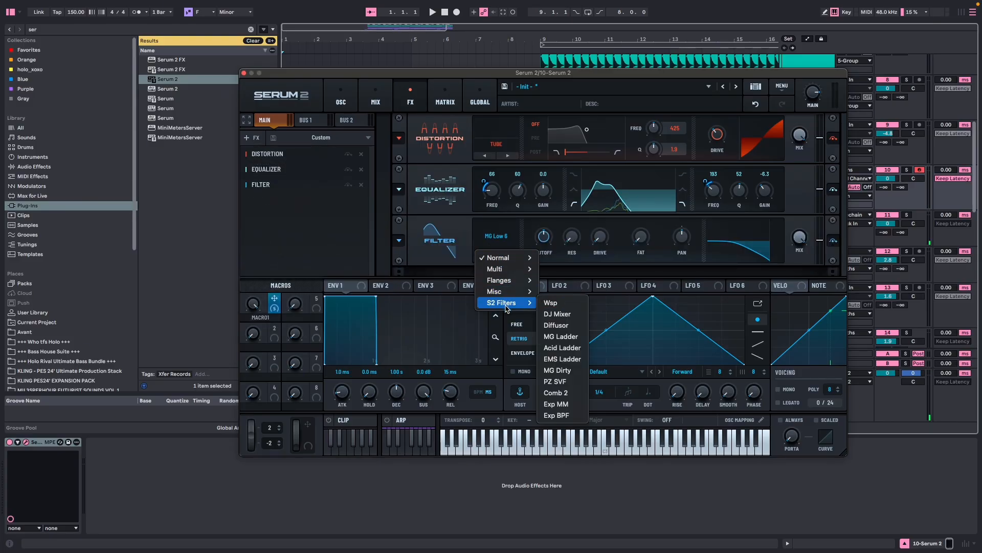
pyautogui.click(556, 325)
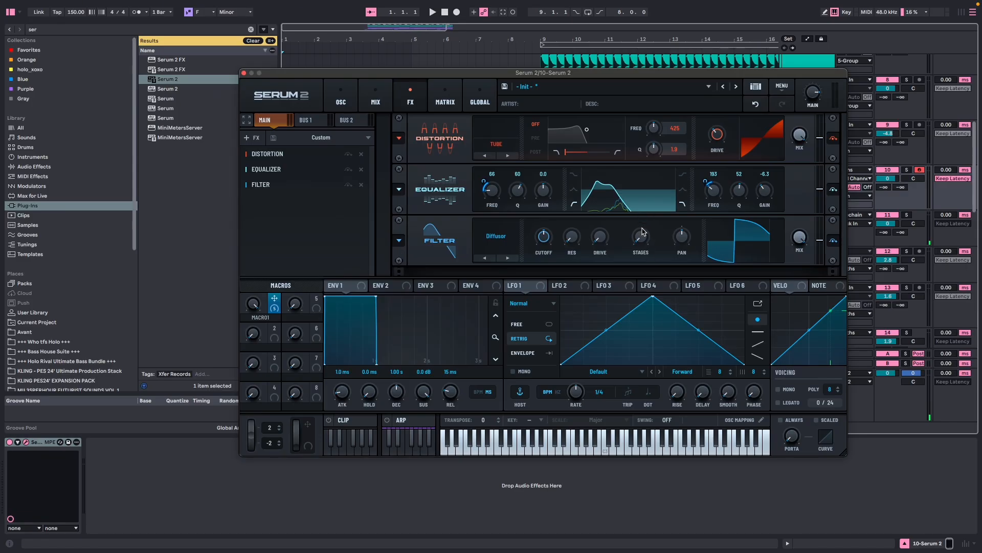
pyautogui.moveTo(639, 234); pyautogui.dragTo(637, 205)
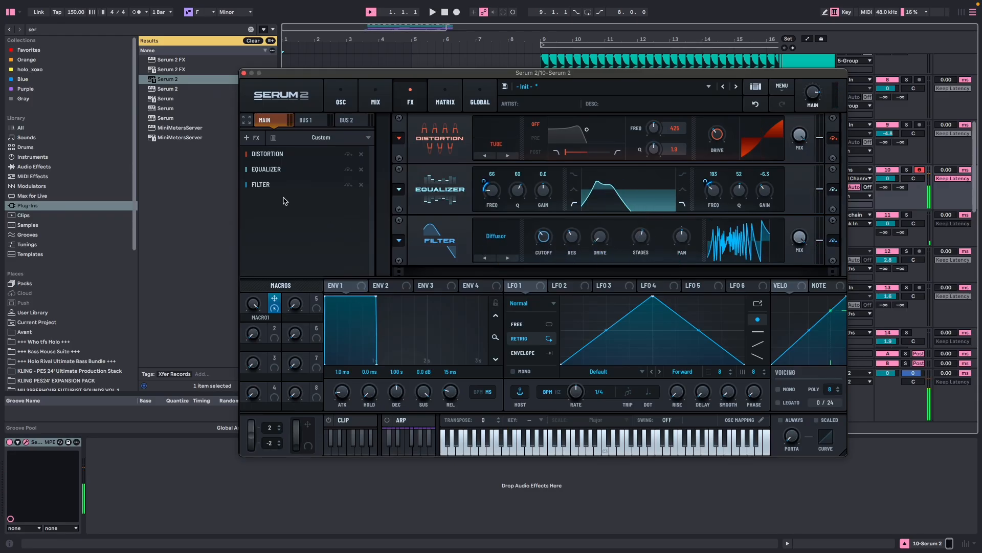
# Step: Duplicate the Diffusor filter, setting the copy's cutoff to about 2004 Hz and the original's to about 354 Hz
pyautogui.moveTo(285, 183); pyautogui.dragTo(285, 202)
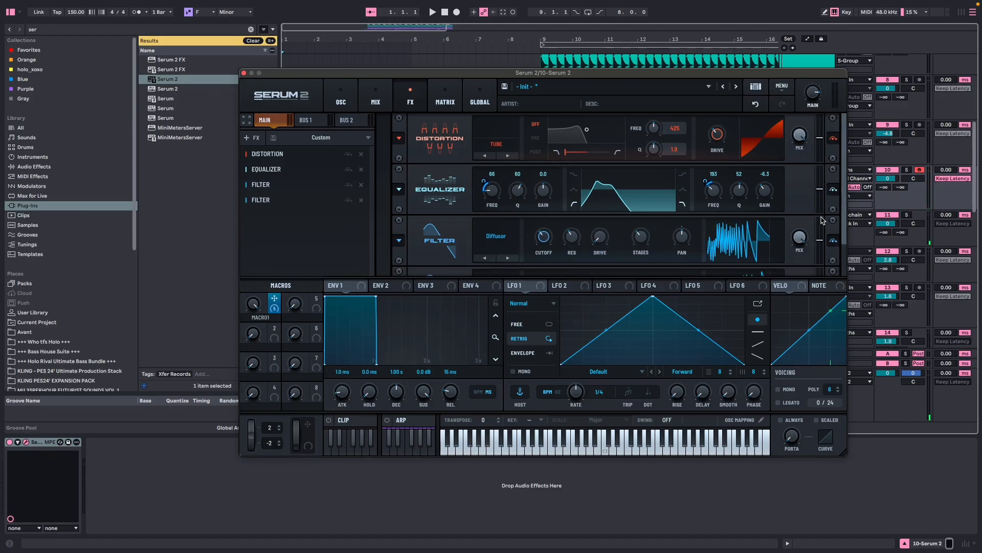
pyautogui.scroll(-1, 845, 209)
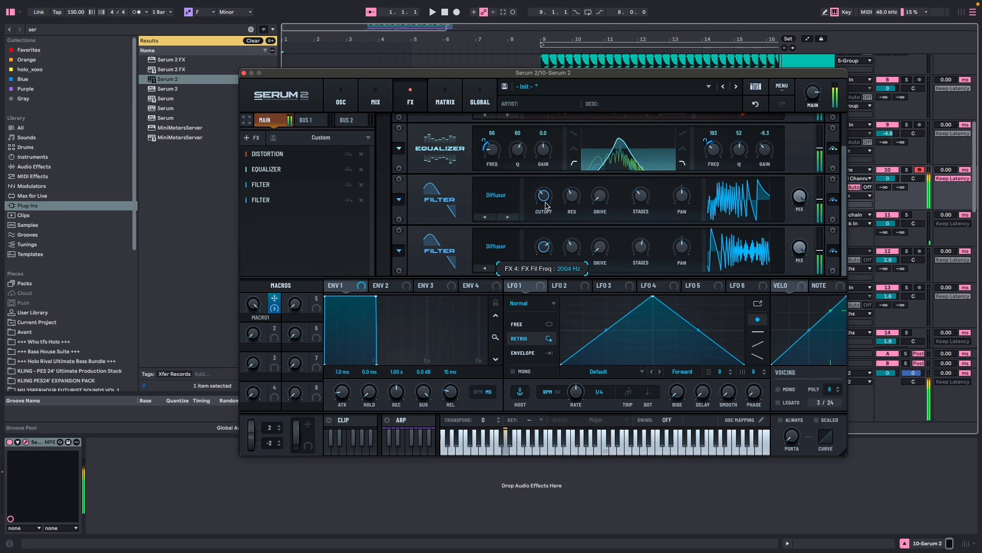
pyautogui.moveTo(545, 182)
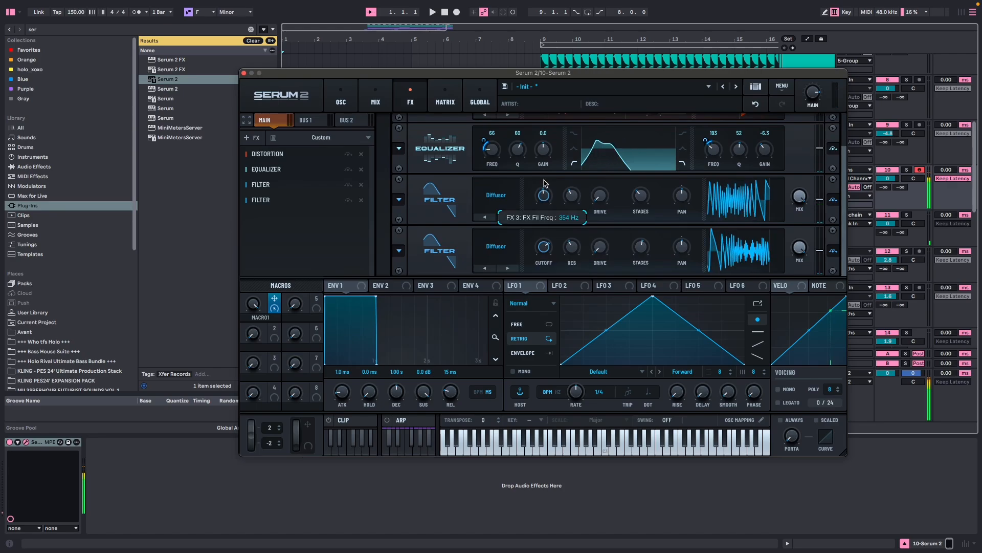
pyautogui.click(253, 139)
pyautogui.click(321, 221)
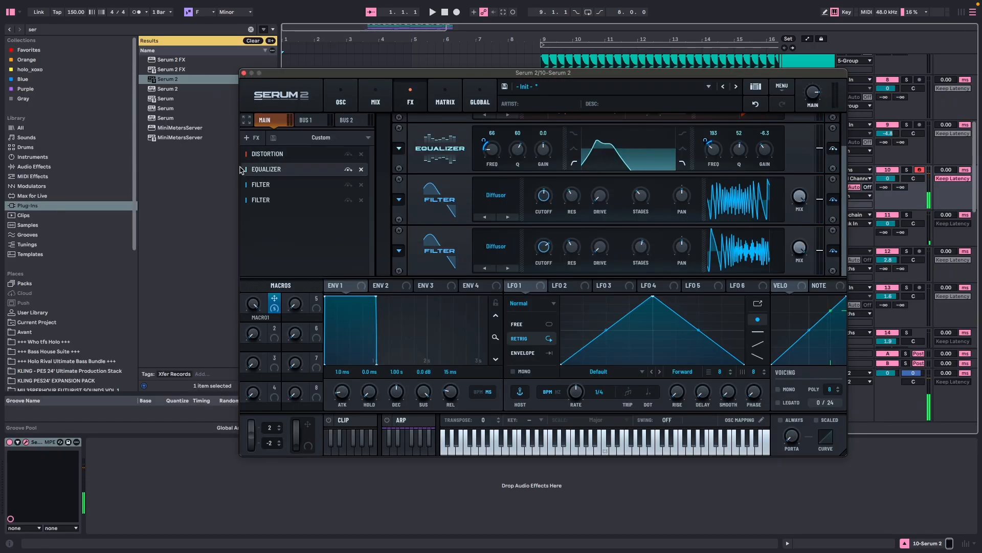
# Step: Add a Compressor to the end of the effects chain and load its factory preset MB OTT
pyautogui.click(251, 138)
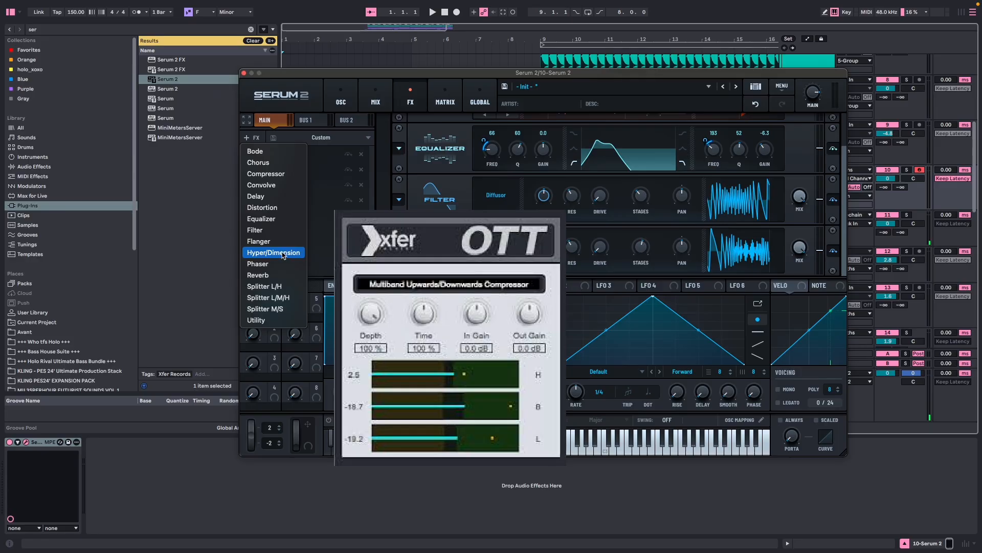
pyautogui.click(266, 173)
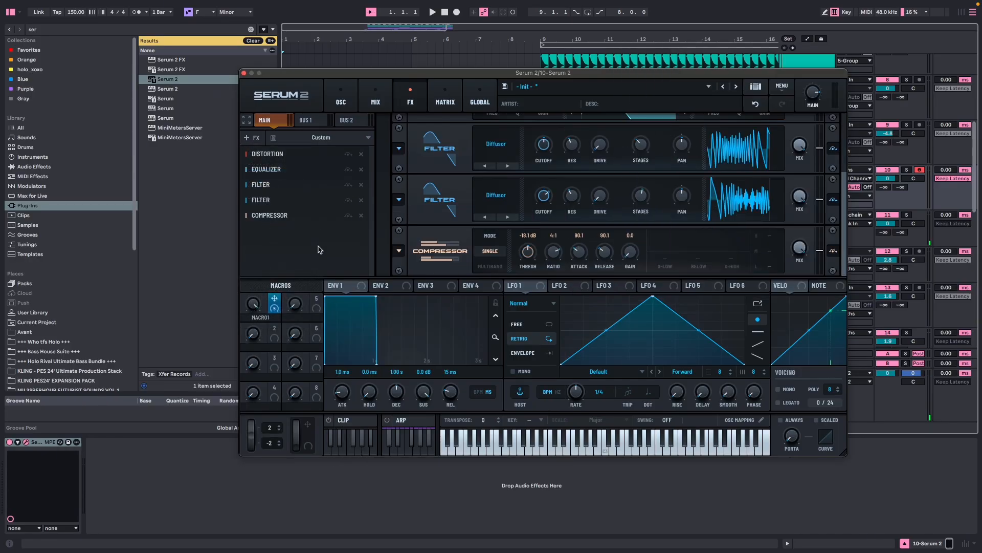
pyautogui.click(399, 250)
pyautogui.click(384, 249)
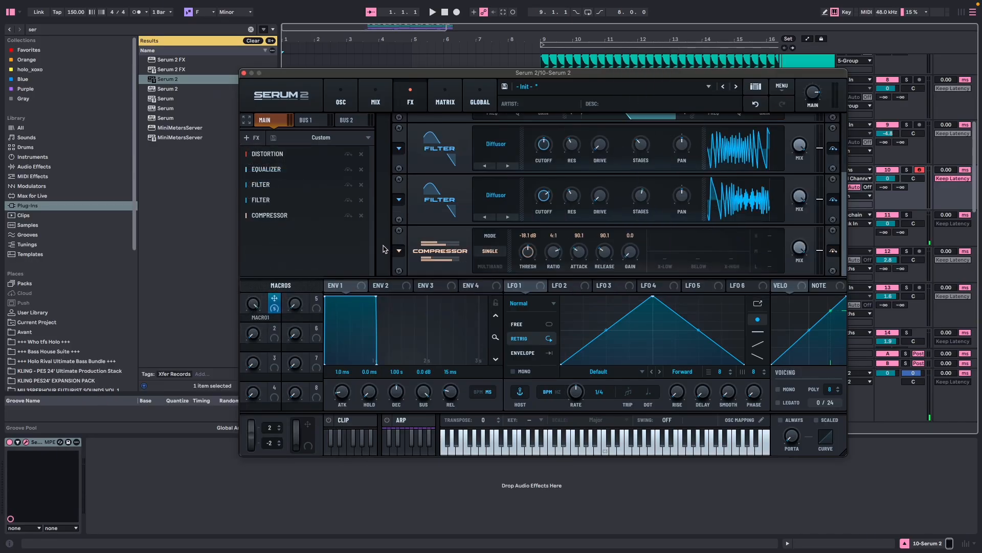
pyautogui.click(409, 250)
pyautogui.moveTo(422, 250)
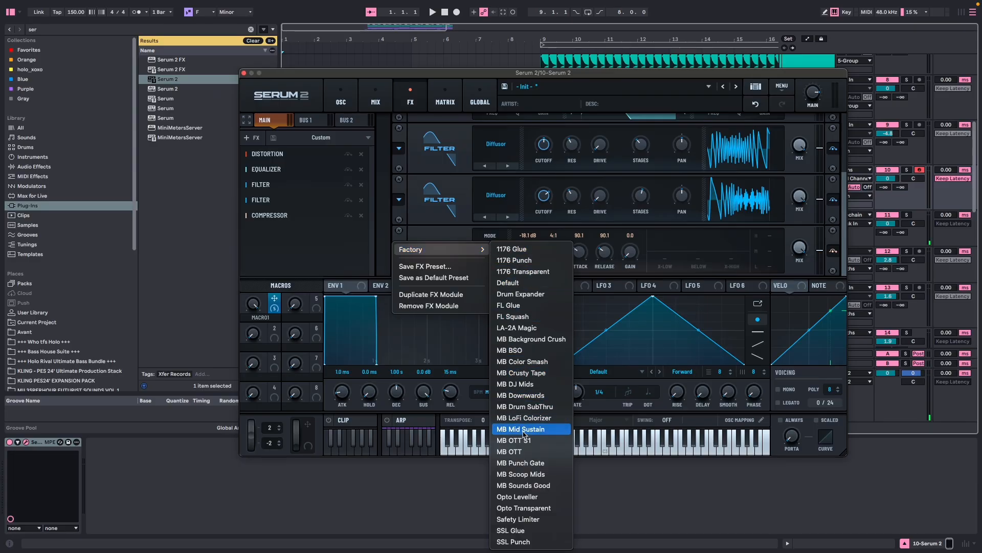
pyautogui.click(518, 450)
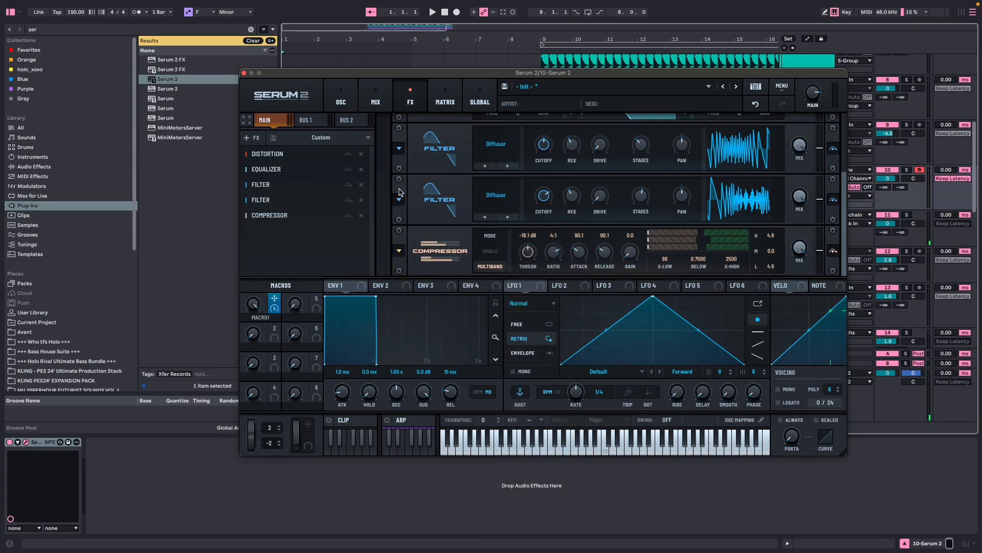
# Step: Set the multiband compressor's gain to 13.2 and duplicate it twice to have three in series
pyautogui.moveTo(444, 73); pyautogui.dragTo(461, 58)
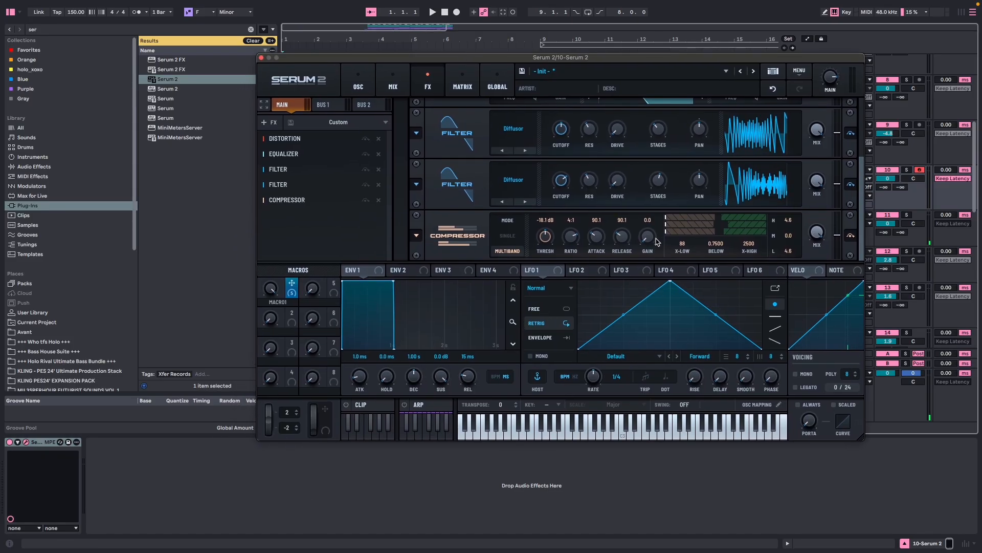
pyautogui.moveTo(657, 241); pyautogui.dragTo(645, 194)
pyautogui.moveTo(312, 205); pyautogui.dragTo(306, 213)
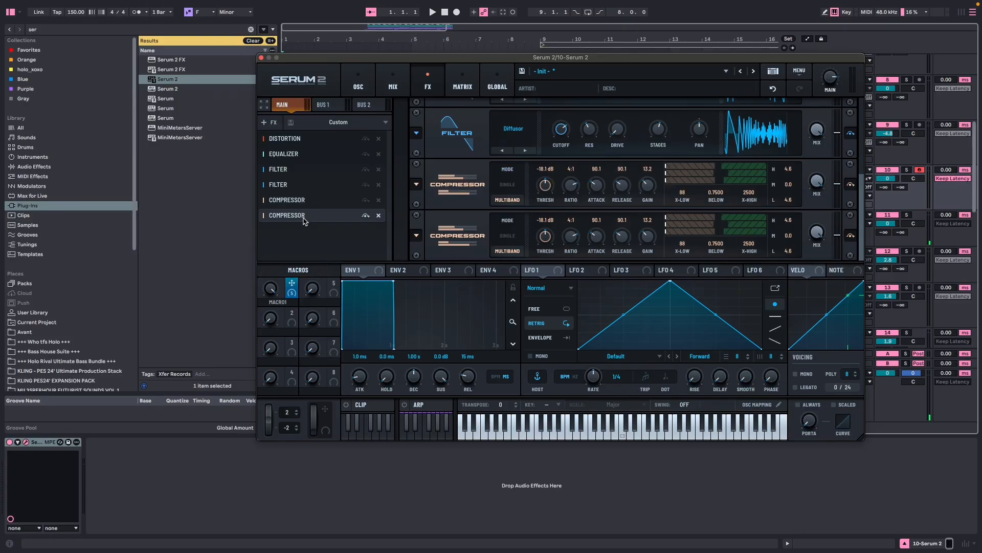
pyautogui.moveTo(305, 224); pyautogui.dragTo(291, 246)
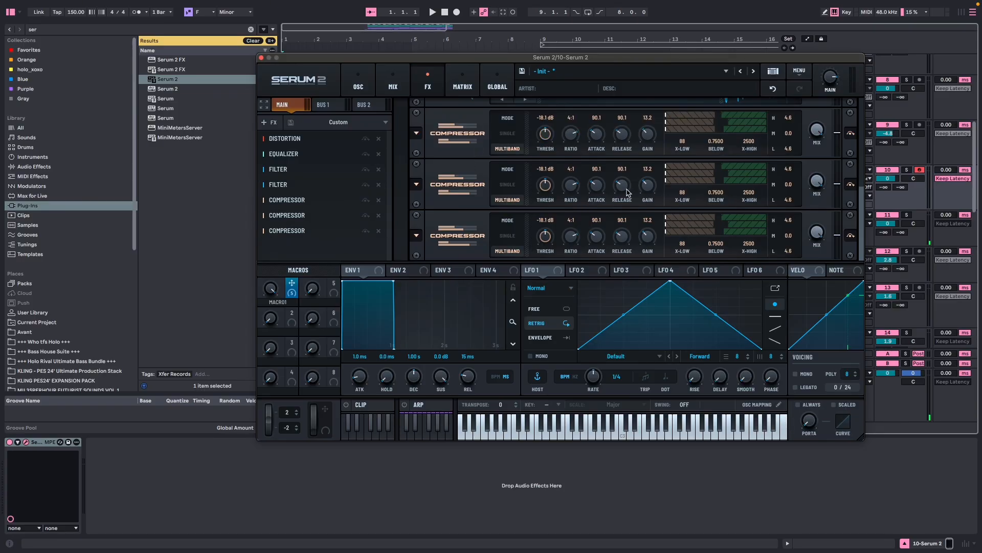
# Step: Sweep Macro 1 to audition the bass through the complete effects chain
pyautogui.moveTo(273, 290); pyautogui.dragTo(286, 250)
pyautogui.moveTo(272, 288); pyautogui.dragTo(298, 151)
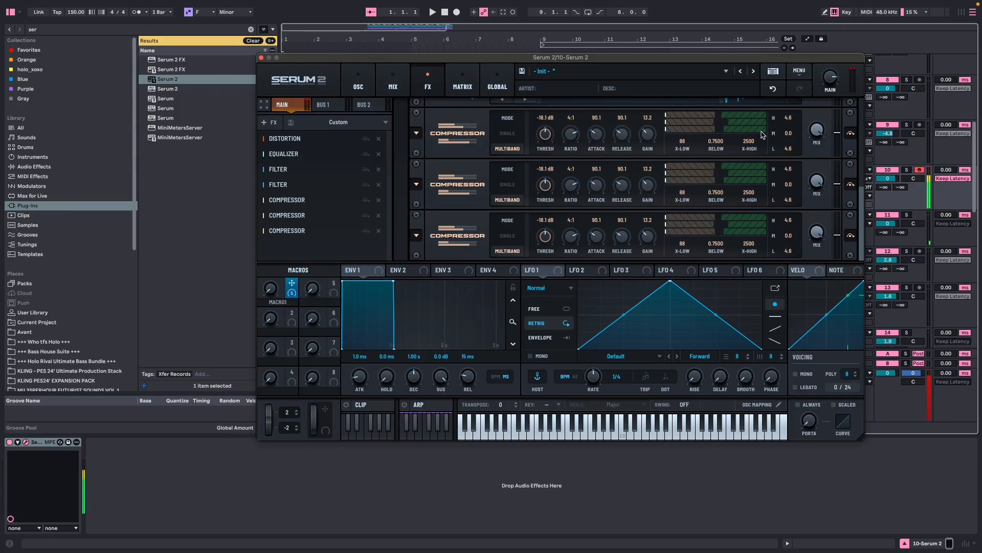
# Step: Move the synth window aside and sweep Macro 1 while holding a note to audition the bass
pyautogui.moveTo(825, 75); pyautogui.dragTo(815, 89)
pyautogui.moveTo(790, 57); pyautogui.dragTo(809, 64)
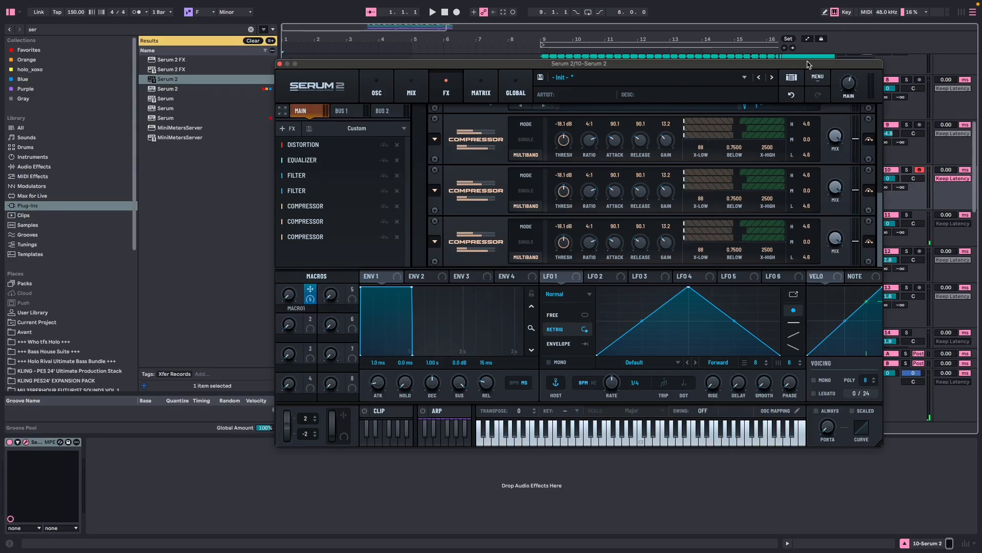
pyautogui.press('f')
pyautogui.moveTo(290, 295); pyautogui.dragTo(323, 198)
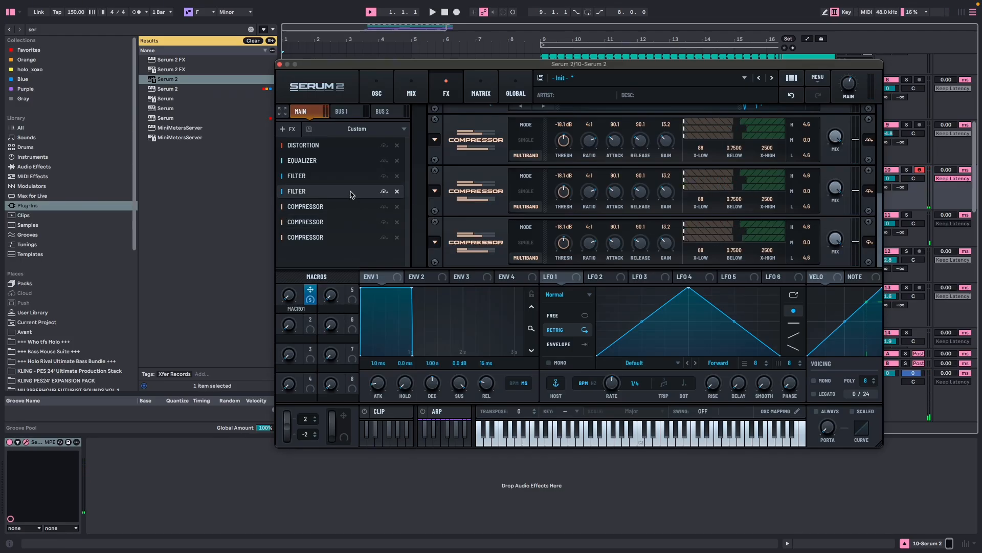
# Step: Adjust oscillator A's warp amount on the oscillator page to about 40 %, checking the sound with Macro 1 sweeps
pyautogui.click(389, 99)
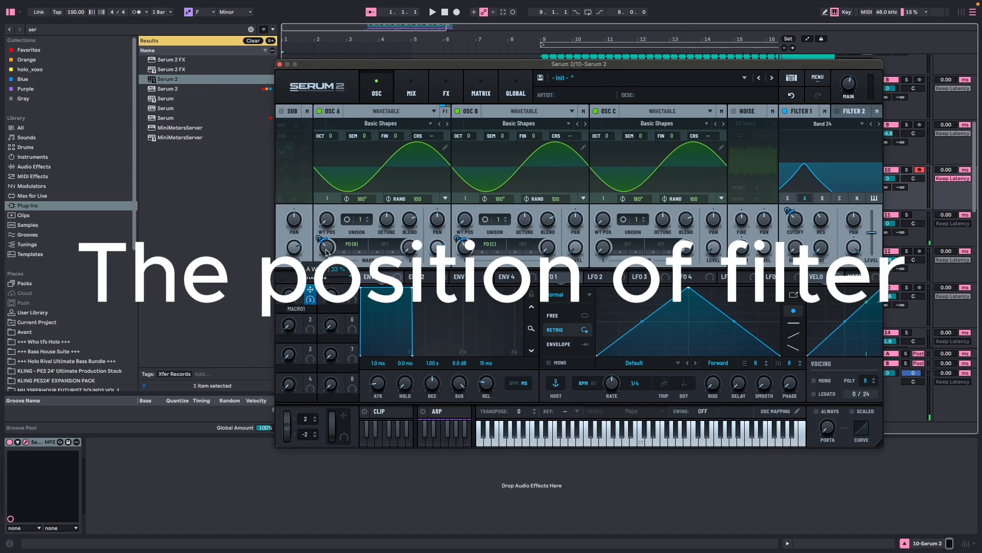
pyautogui.moveTo(326, 252); pyautogui.dragTo(325, 255)
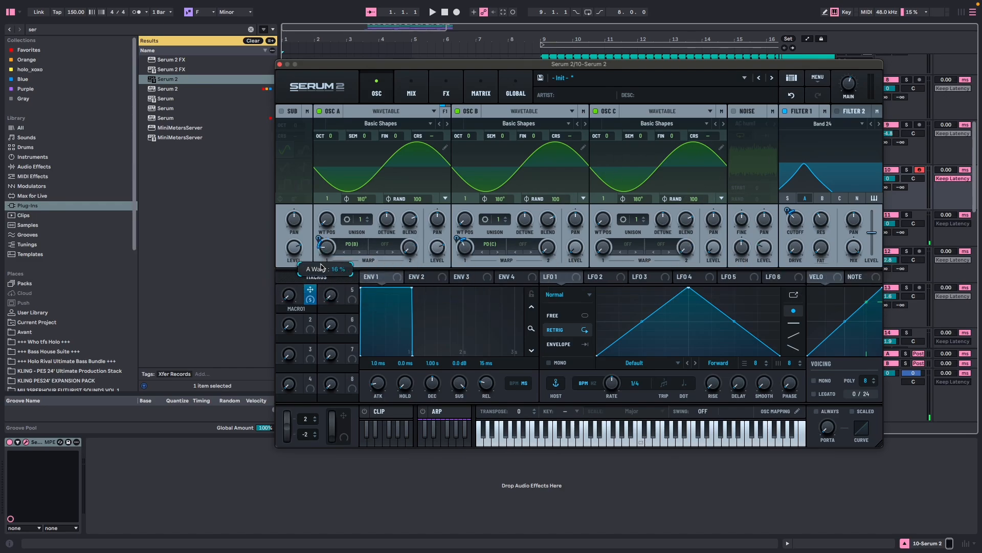
pyautogui.moveTo(289, 291); pyautogui.dragTo(320, 201)
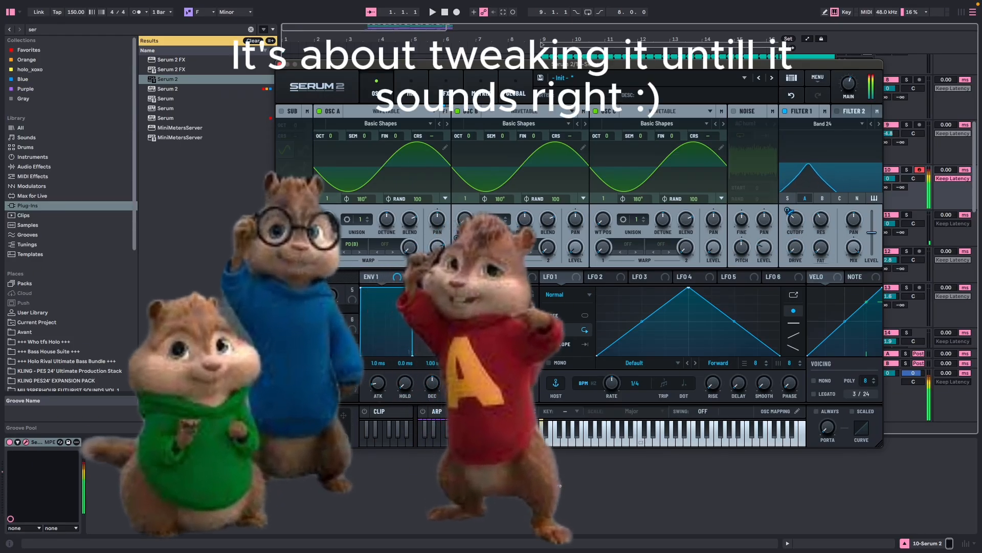
pyautogui.moveTo(327, 248); pyautogui.dragTo(318, 233)
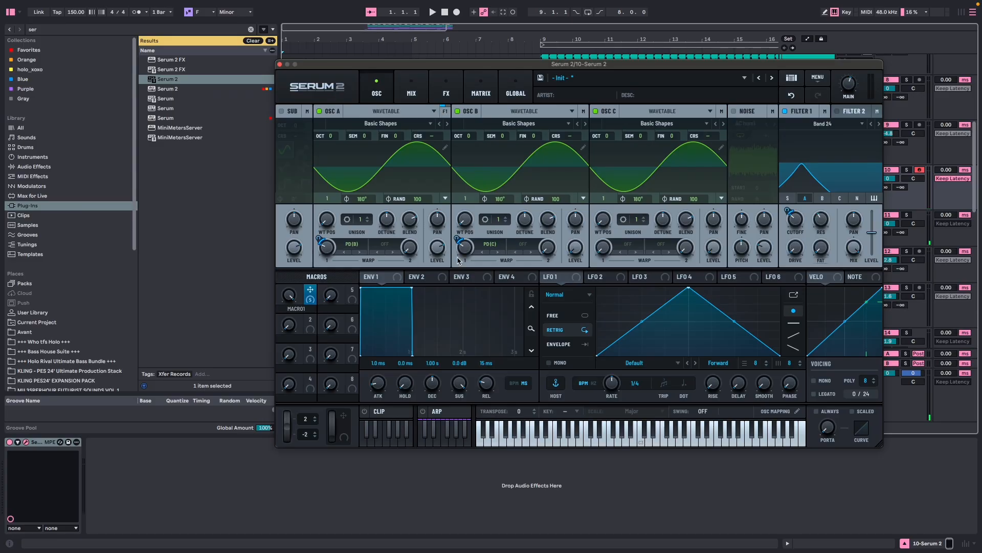
pyautogui.press('s')
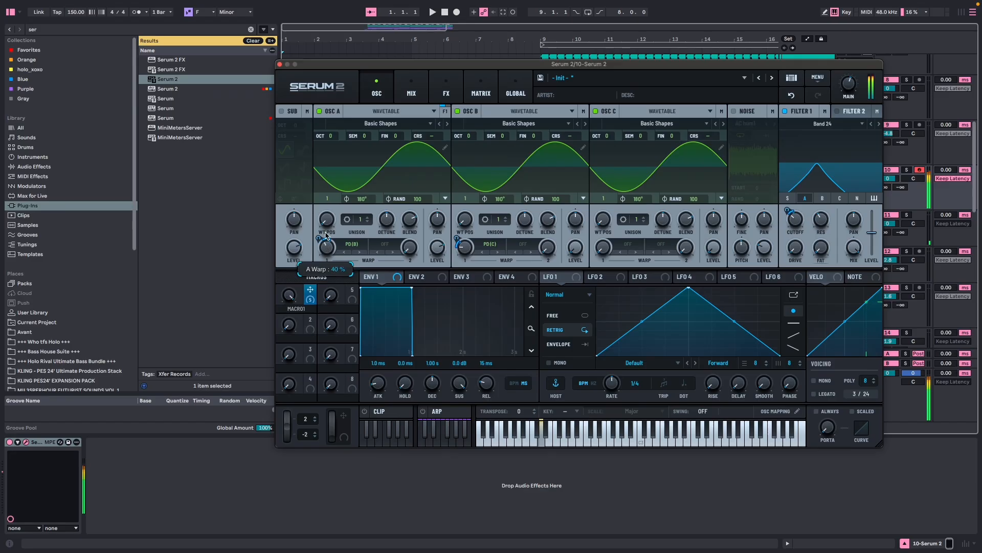
pyautogui.moveTo(325, 233); pyautogui.dragTo(325, 232)
pyautogui.moveTo(288, 289)
pyautogui.mouseDown()
pyautogui.moveTo(279, 405)
pyautogui.moveTo(288, 277)
pyautogui.mouseUp()
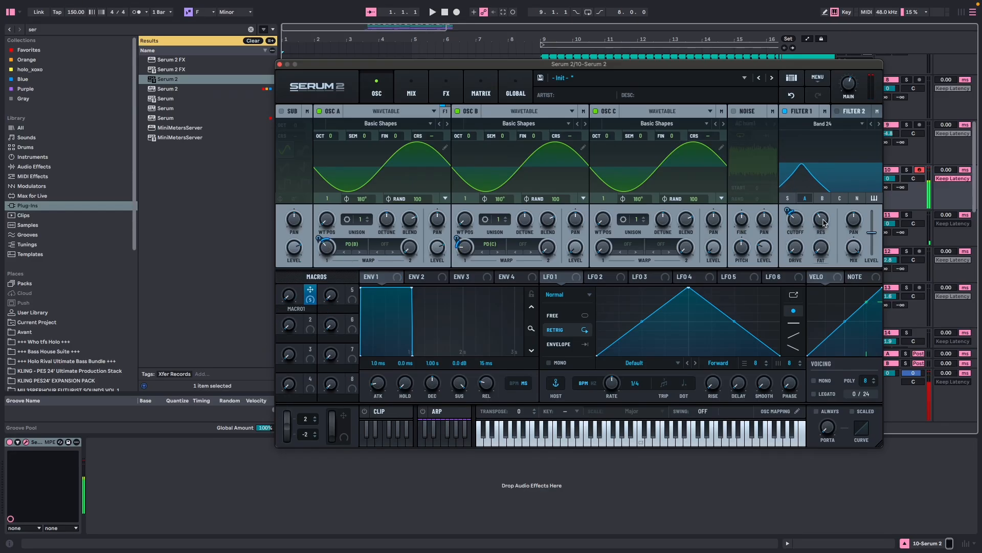
# Step: Compare the bass with the Equalizer bypassed and re-enabled while sweeping Macro 1
pyautogui.click(445, 90)
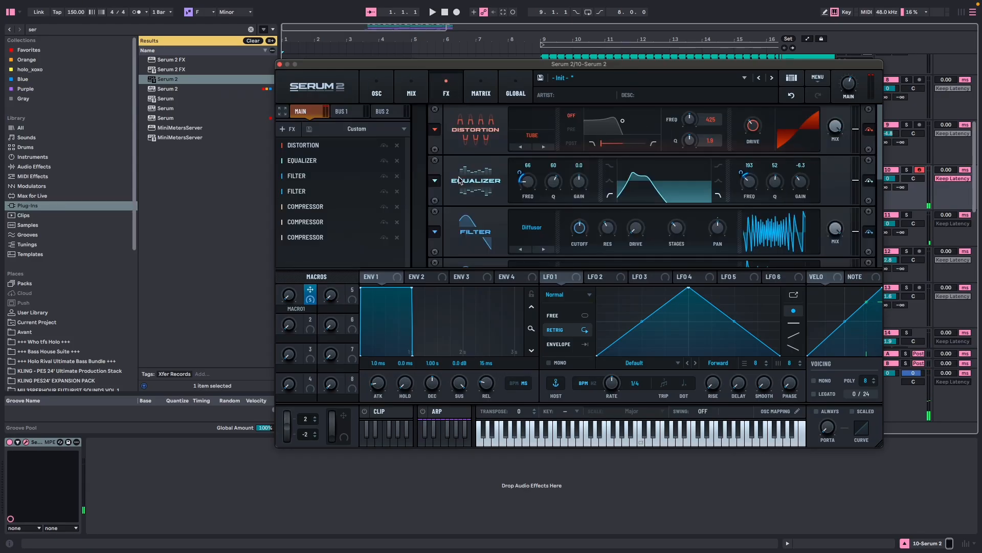
pyautogui.click(869, 182)
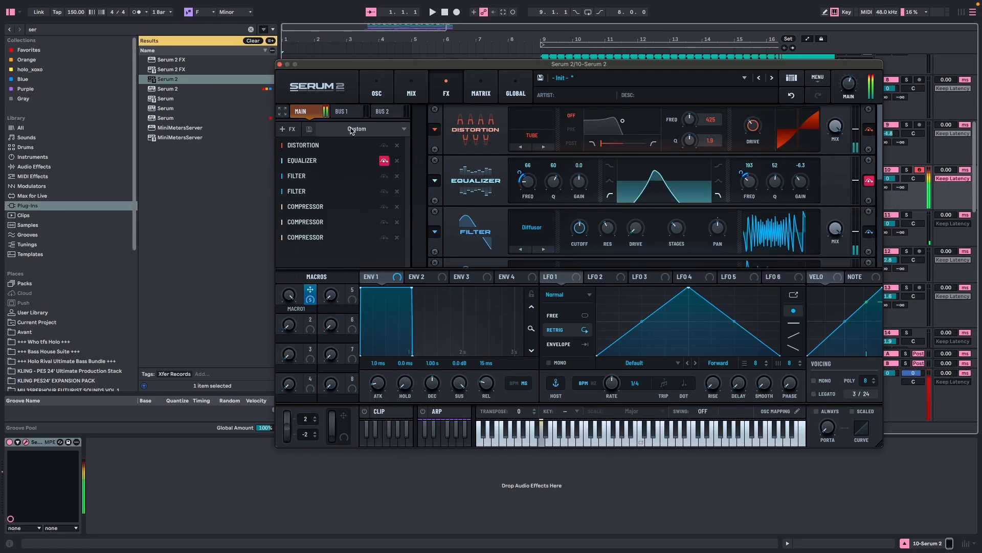
pyautogui.click(867, 180)
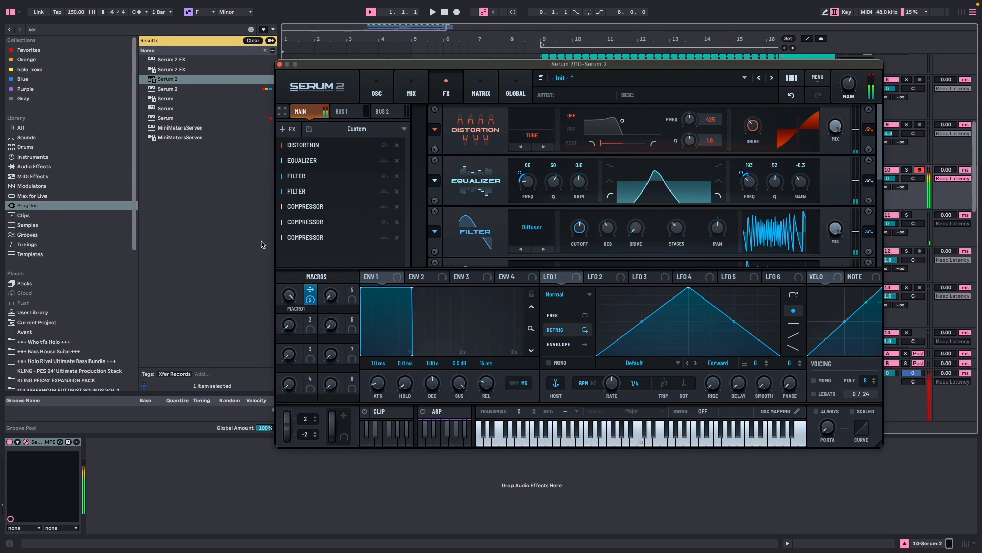
pyautogui.moveTo(312, 190); pyautogui.dragTo(226, 391)
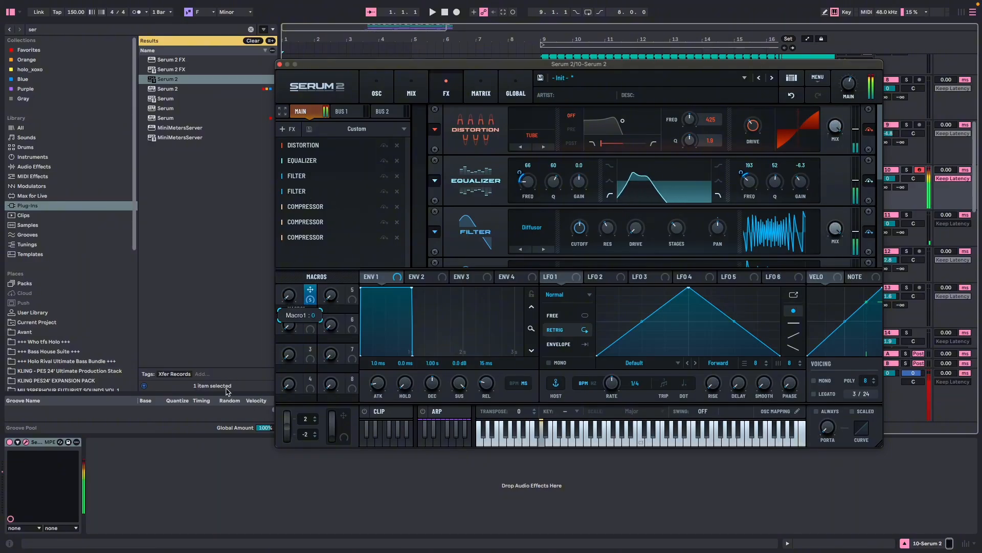
# Step: Raise the Distortion drive and set the Equalizer's low band to 95 Hz and high band to 216 Hz, auditioning with Macro 1
pyautogui.moveTo(753, 124); pyautogui.dragTo(752, 94)
pyautogui.moveTo(528, 182); pyautogui.dragTo(532, 173)
pyautogui.click(718, 194)
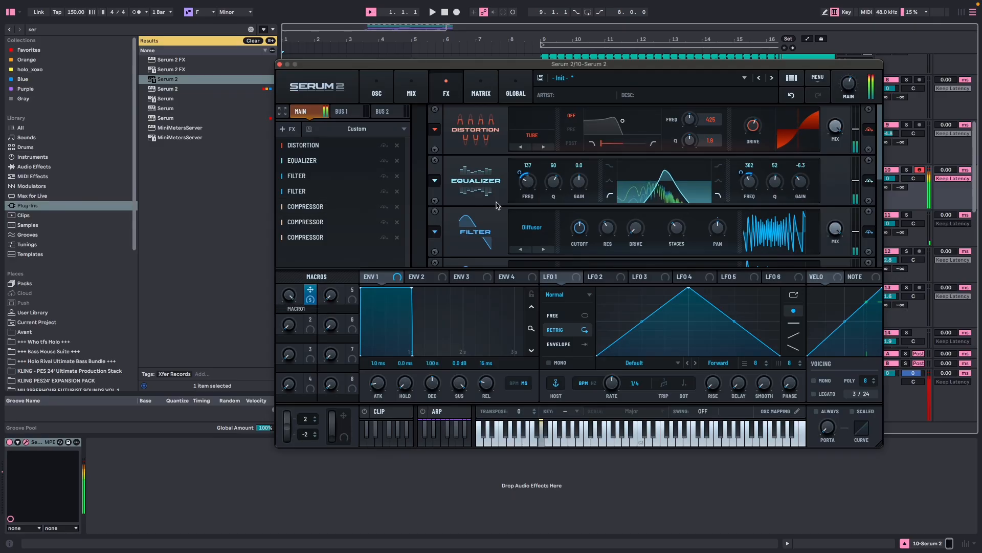
pyautogui.moveTo(517, 193); pyautogui.dragTo(520, 198)
pyautogui.moveTo(747, 189); pyautogui.dragTo(771, 185)
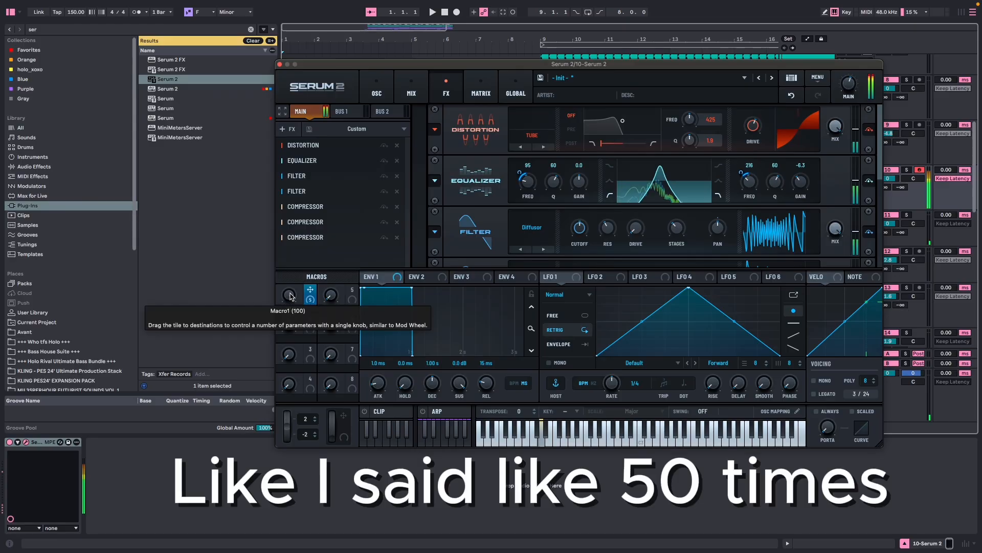
pyautogui.moveTo(290, 299); pyautogui.dragTo(271, 377)
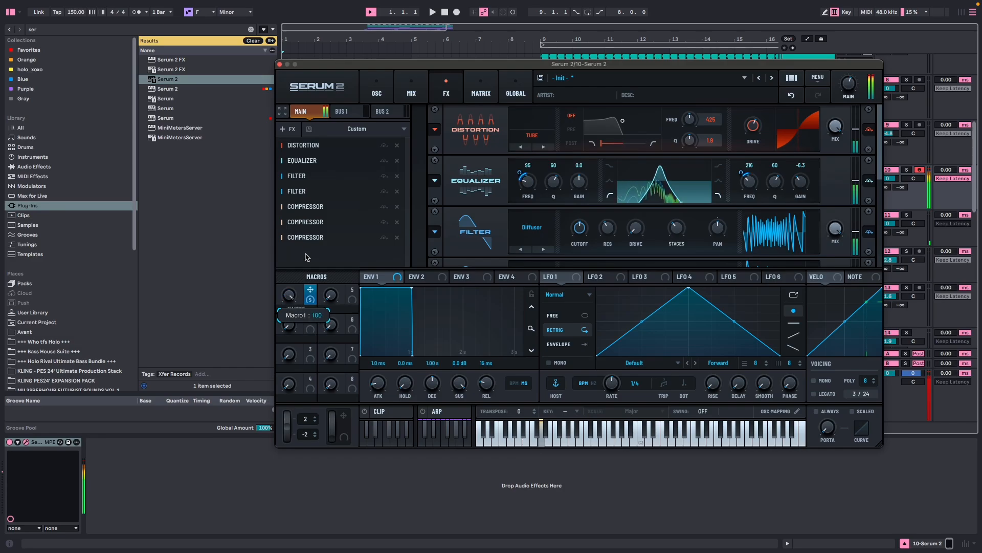
# Step: Raise the first Diffusor filter's cutoff to about 3161 Hz
pyautogui.scroll(-5, 871, 174)
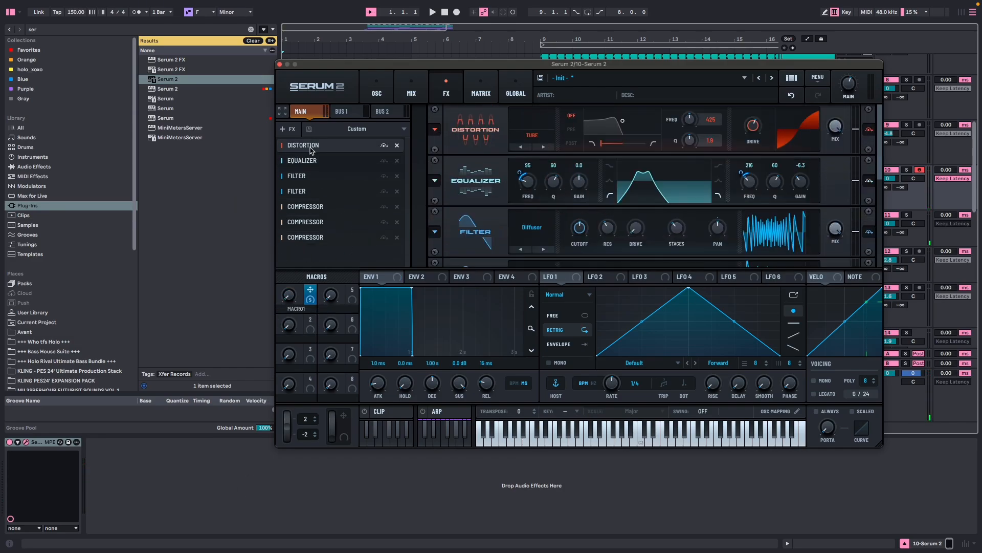
pyautogui.click(318, 161)
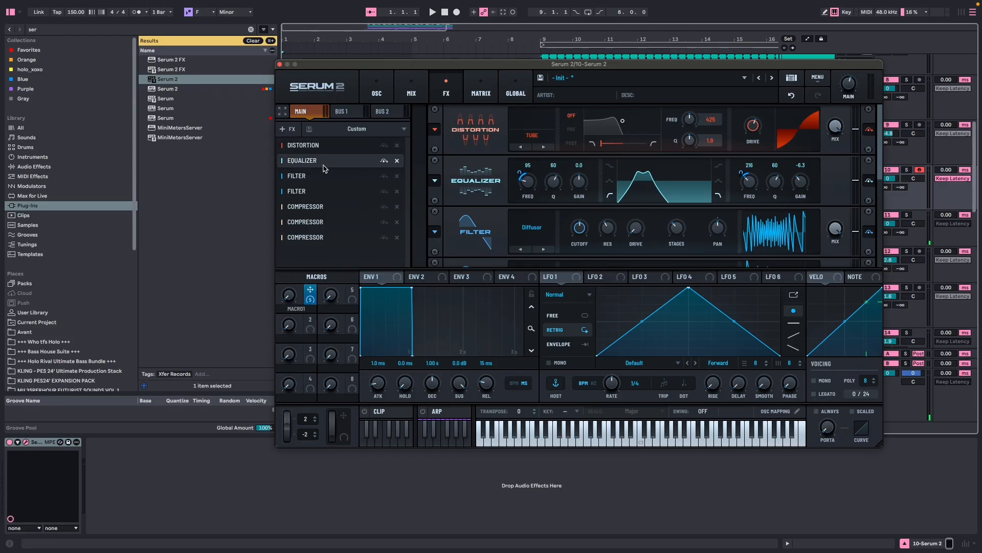
pyautogui.click(321, 191)
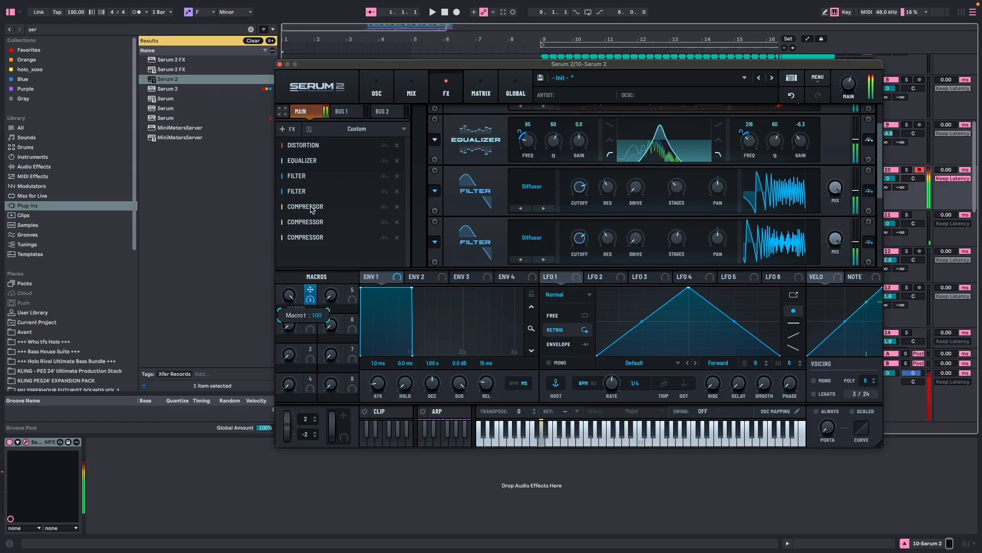
pyautogui.moveTo(573, 194)
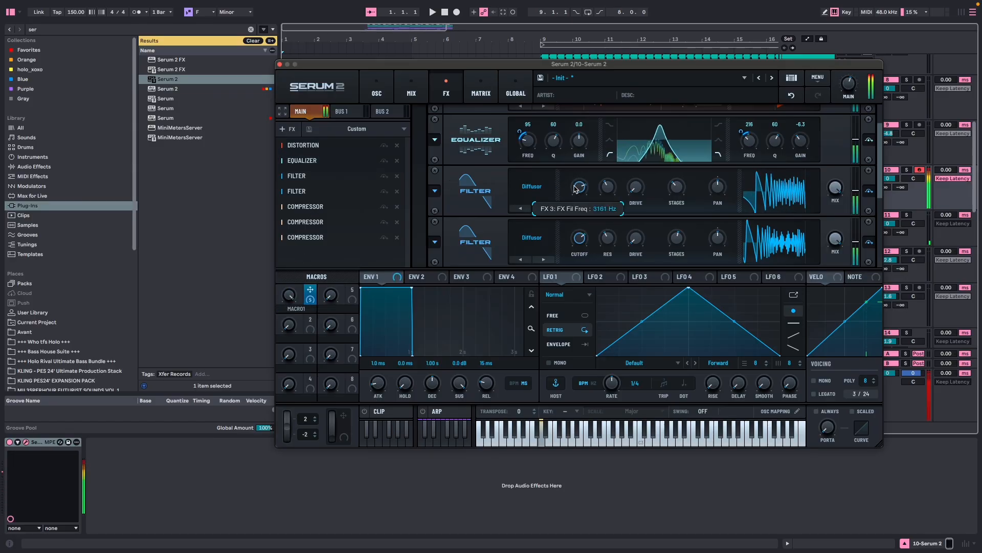
pyautogui.scroll(3, 573, 194)
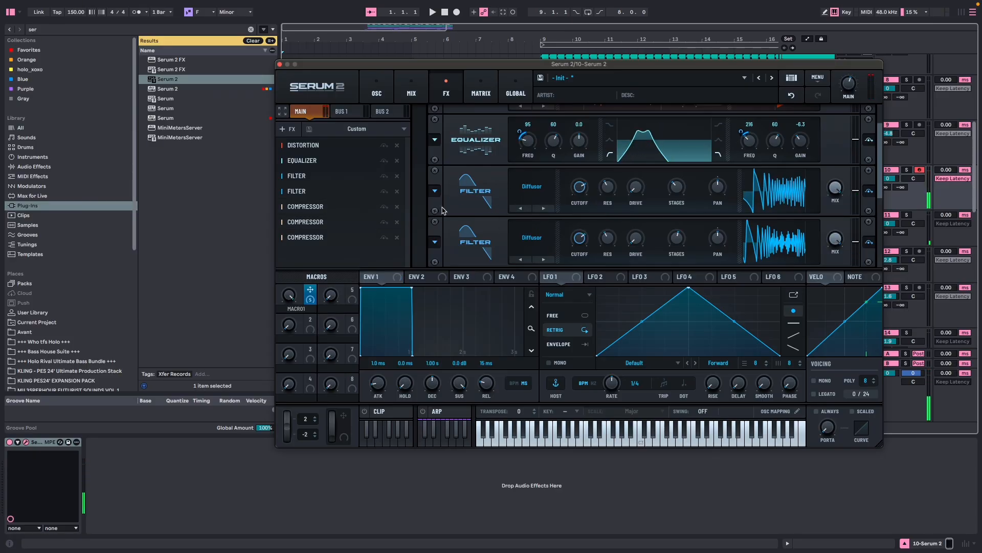
# Step: Add a Phaser to the end of the effects chain and reduce its feedback
pyautogui.scroll(-5, 881, 188)
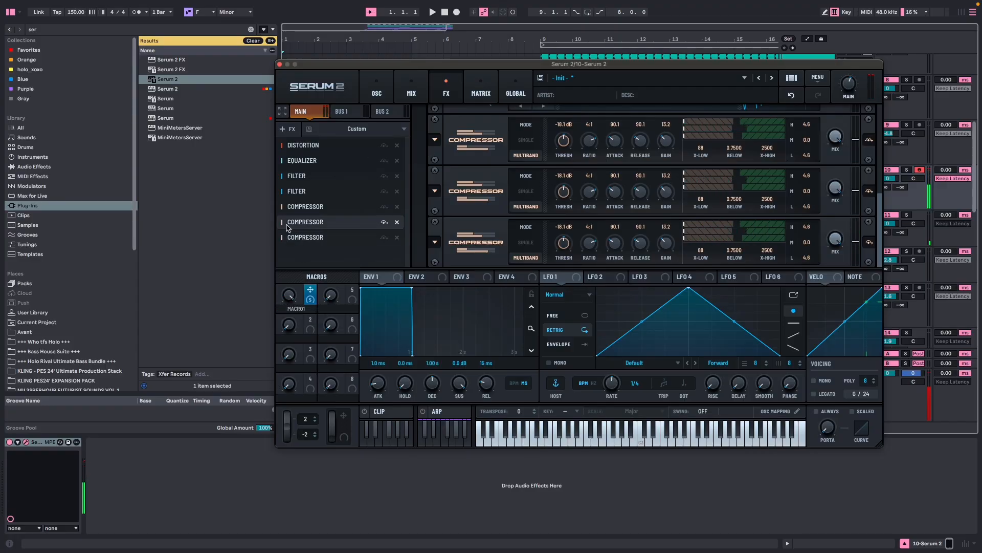
pyautogui.click(290, 141)
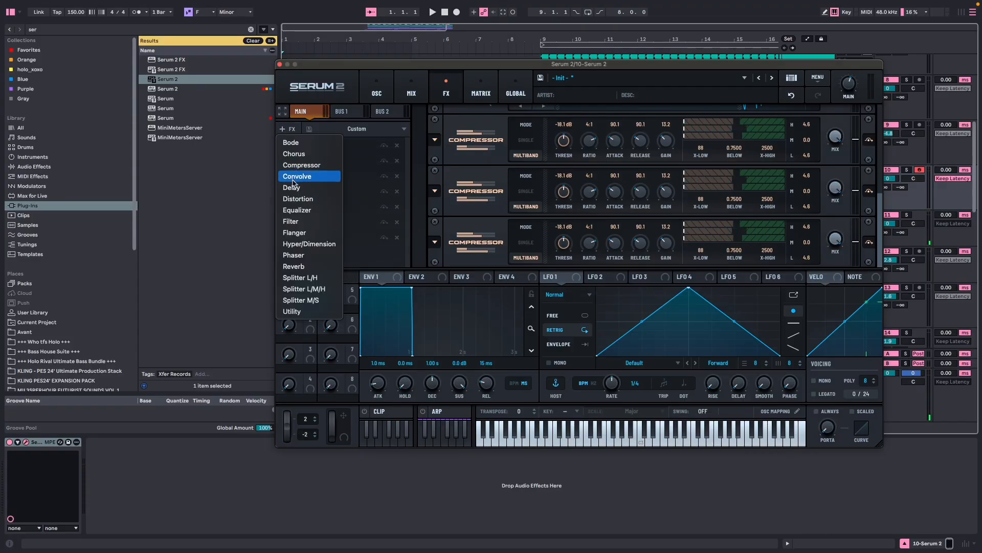
pyautogui.click(298, 254)
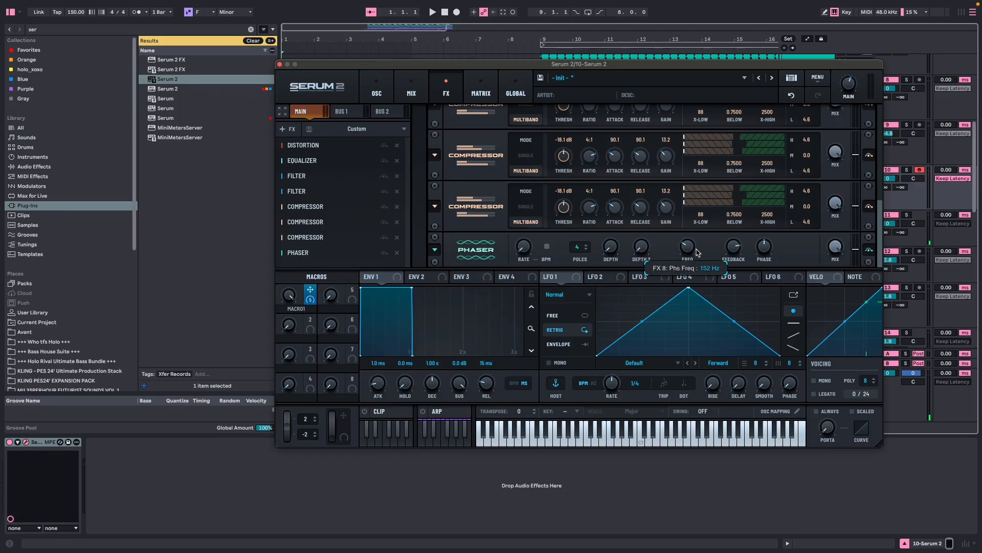
pyautogui.moveTo(728, 249); pyautogui.dragTo(724, 262)
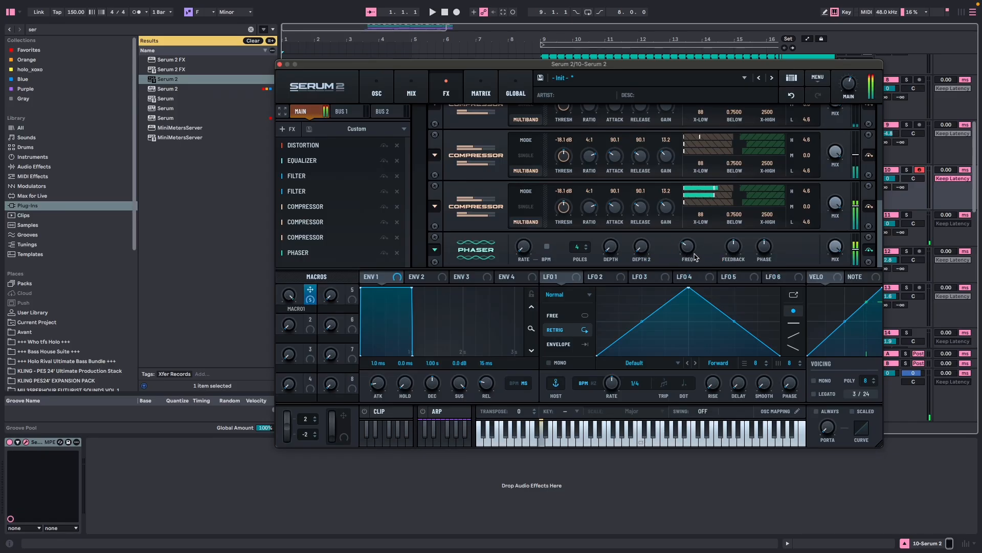
# Step: Set the Phaser's feedback to 42 % and its frequency to about 107 Hz, auditioning the result with Macro 1 sweeps
pyautogui.moveTo(290, 296); pyautogui.dragTo(271, 361)
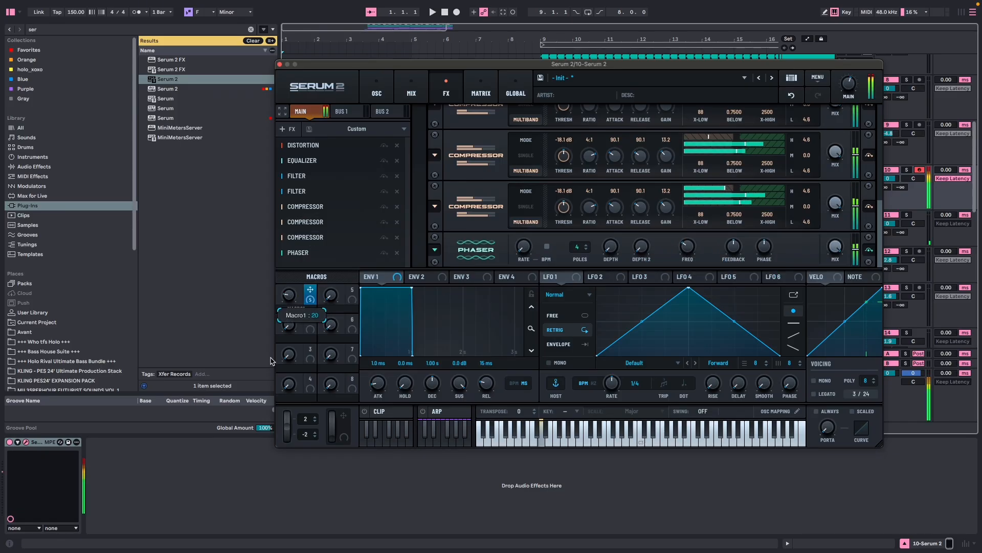
pyautogui.moveTo(289, 296); pyautogui.dragTo(319, 211)
pyautogui.moveTo(684, 249); pyautogui.dragTo(681, 220)
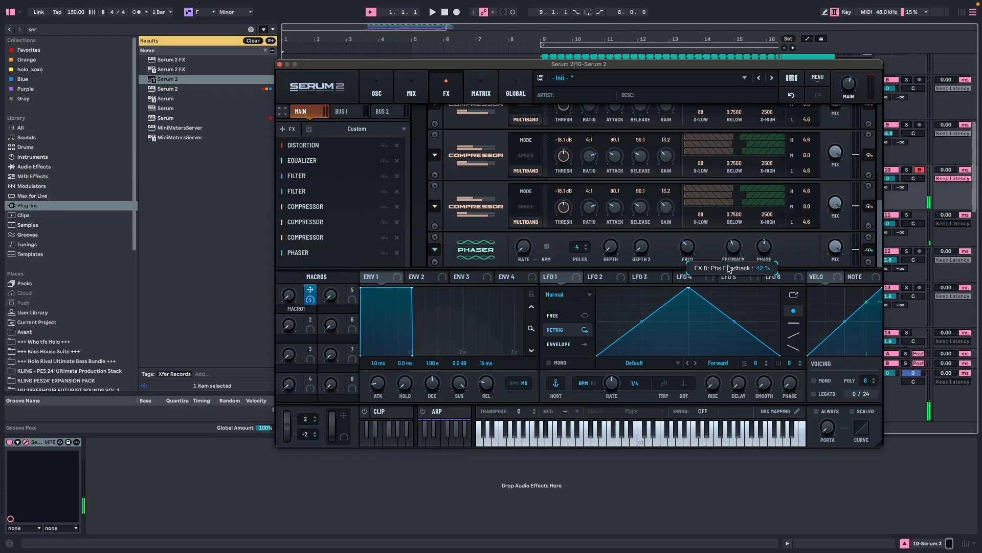
pyautogui.moveTo(687, 247); pyautogui.dragTo(684, 259)
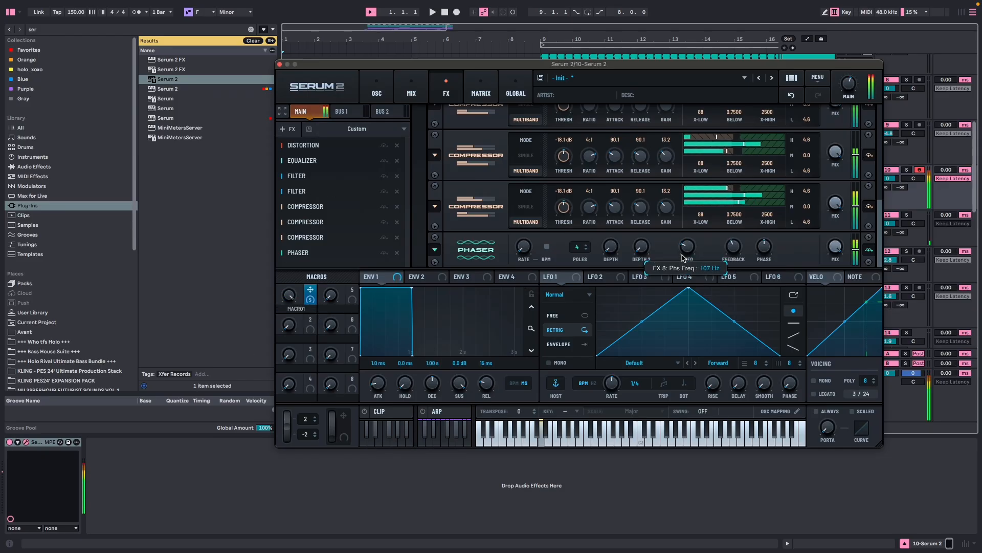
pyautogui.moveTo(290, 295); pyautogui.dragTo(305, 266)
# Step: Fine-tune the Equalizer's low band to about 105 Hz and high band to 225 Hz while playing a lower note and sweeping Macro 1
pyautogui.press('z')
pyautogui.press('s')
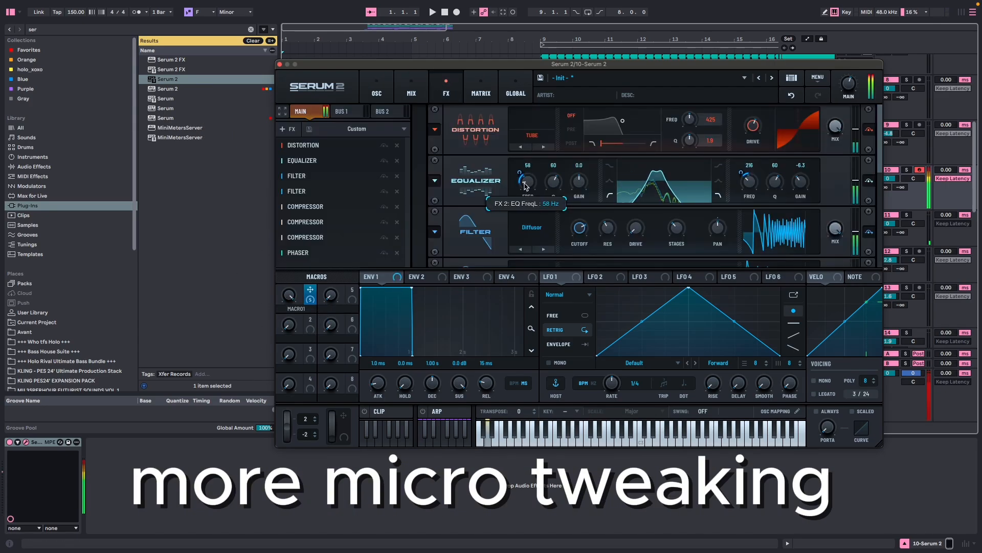
pyautogui.moveTo(529, 184); pyautogui.dragTo(529, 176)
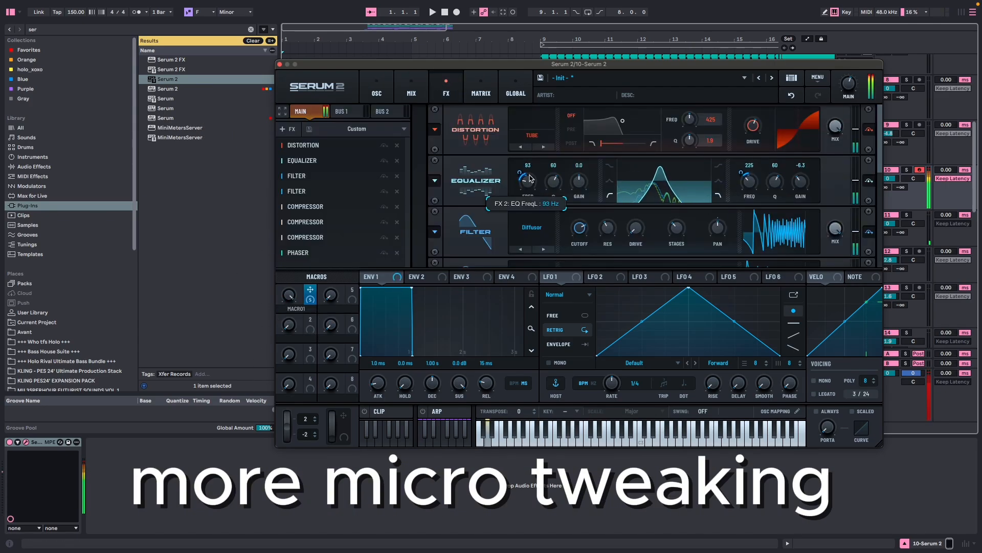
pyautogui.moveTo(290, 295); pyautogui.dragTo(213, 375)
# Step: Fine-tune the warp amounts of oscillators B and A and check them with a Macro 1 sweep
pyautogui.press('x')
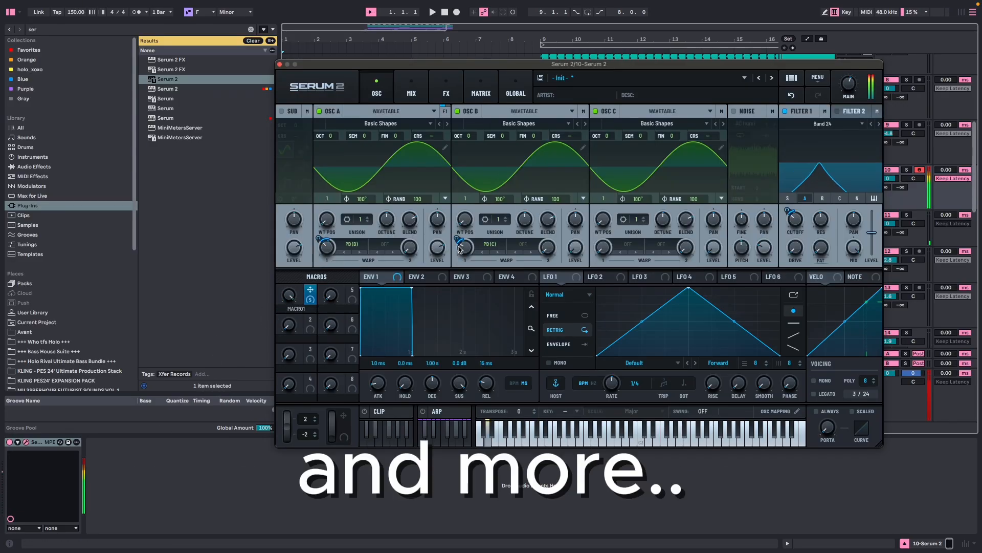
pyautogui.moveTo(459, 251); pyautogui.dragTo(455, 246)
pyautogui.moveTo(325, 251); pyautogui.dragTo(326, 246)
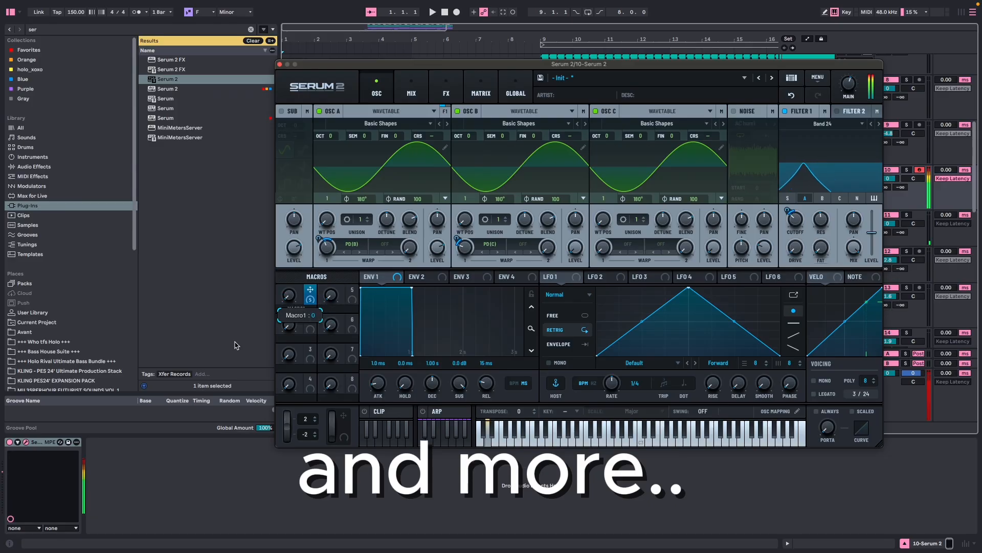
# Step: Add a second Phaser to the end of the effects chain, set its frequency to about 94 Hz and audition it with Macro 1 sweeps
pyautogui.click(445, 100)
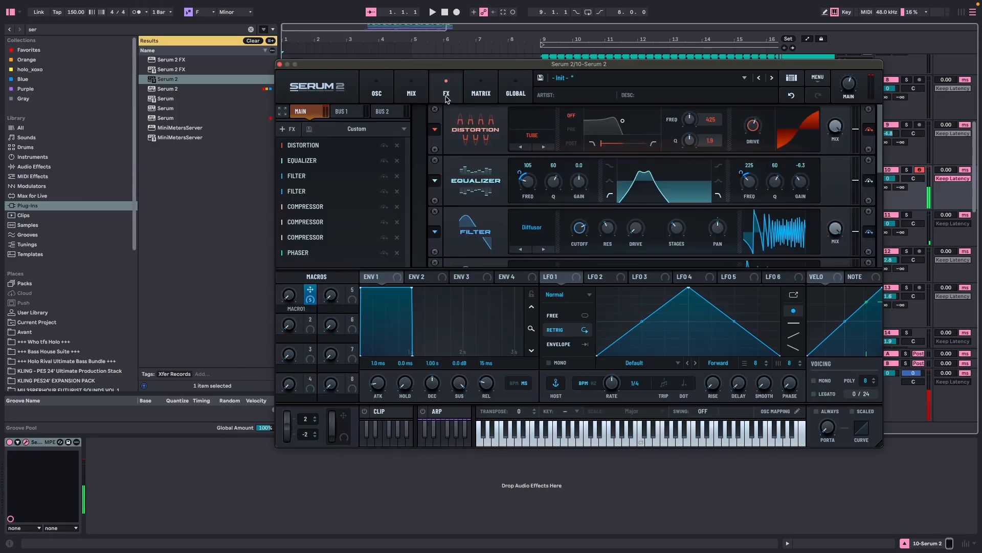
pyautogui.moveTo(881, 149); pyautogui.dragTo(878, 248)
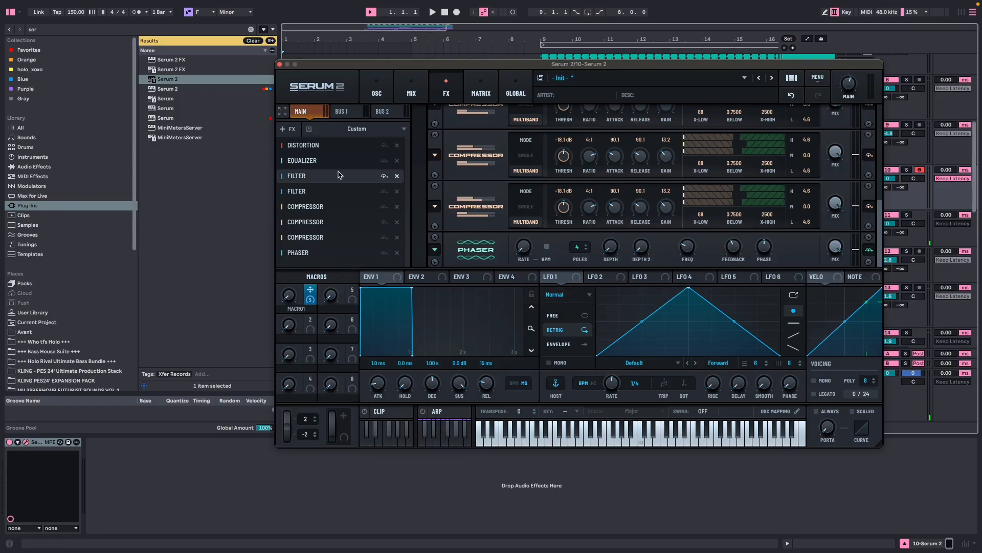
pyautogui.click(285, 128)
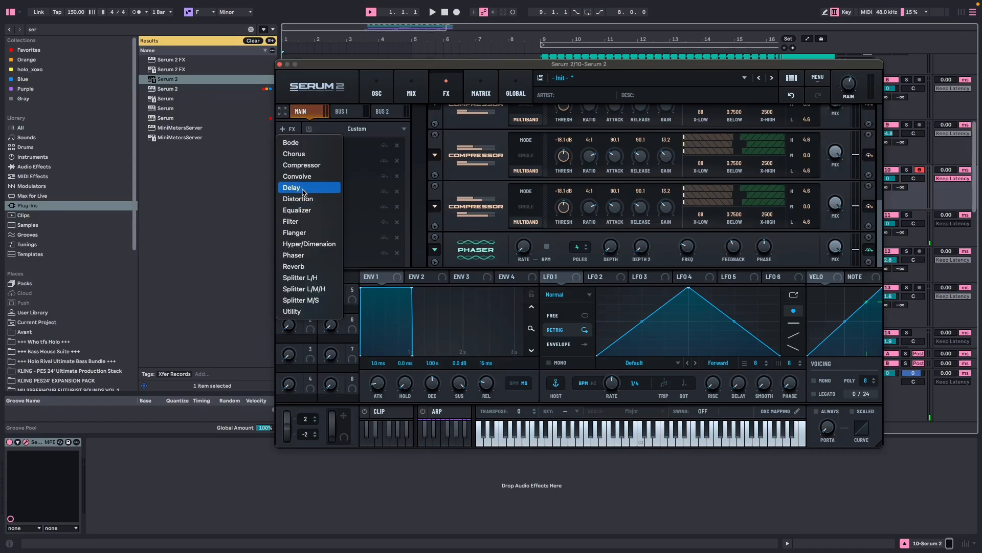
pyautogui.click(296, 255)
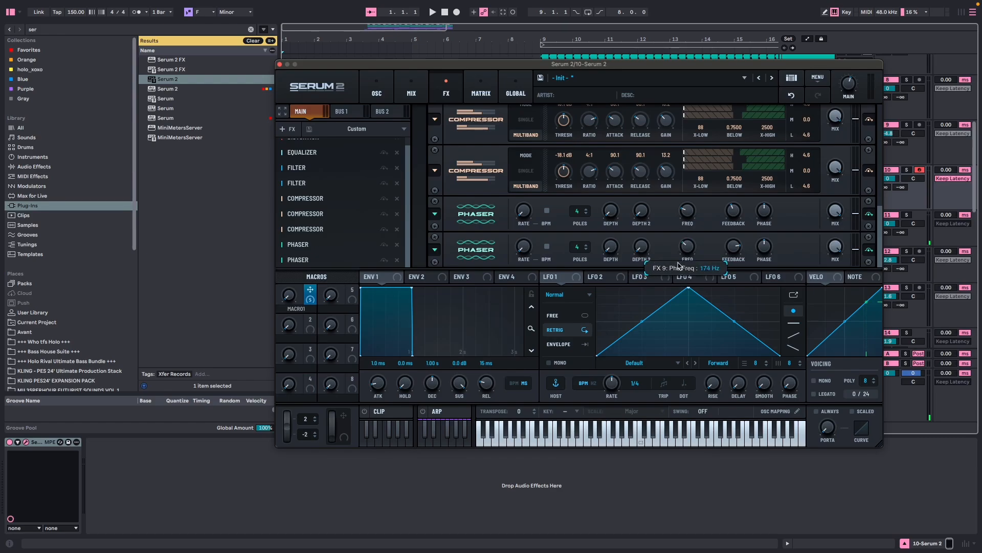
pyautogui.moveTo(687, 247); pyautogui.dragTo(689, 235)
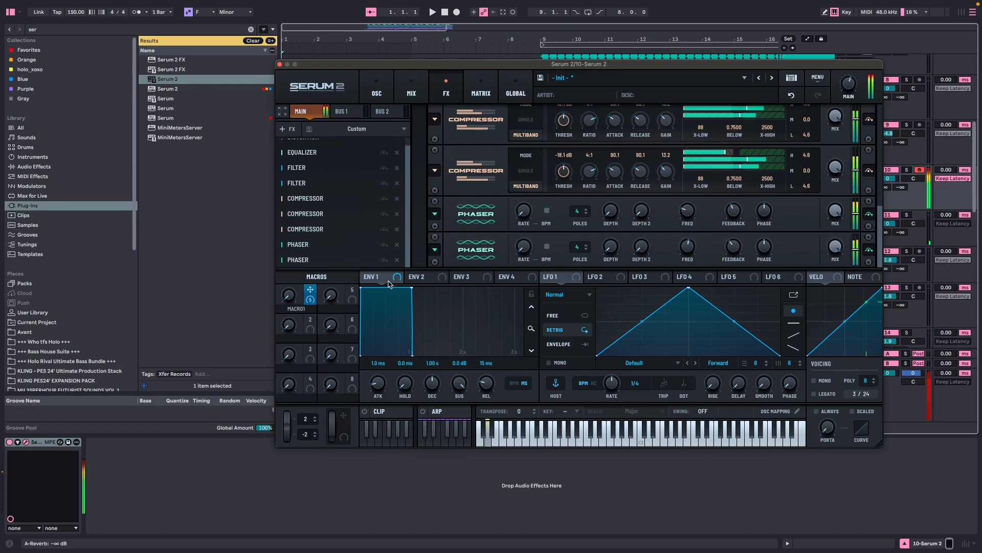
pyautogui.moveTo(293, 285); pyautogui.dragTo(328, 177)
pyautogui.moveTo(688, 244); pyautogui.dragTo(682, 269)
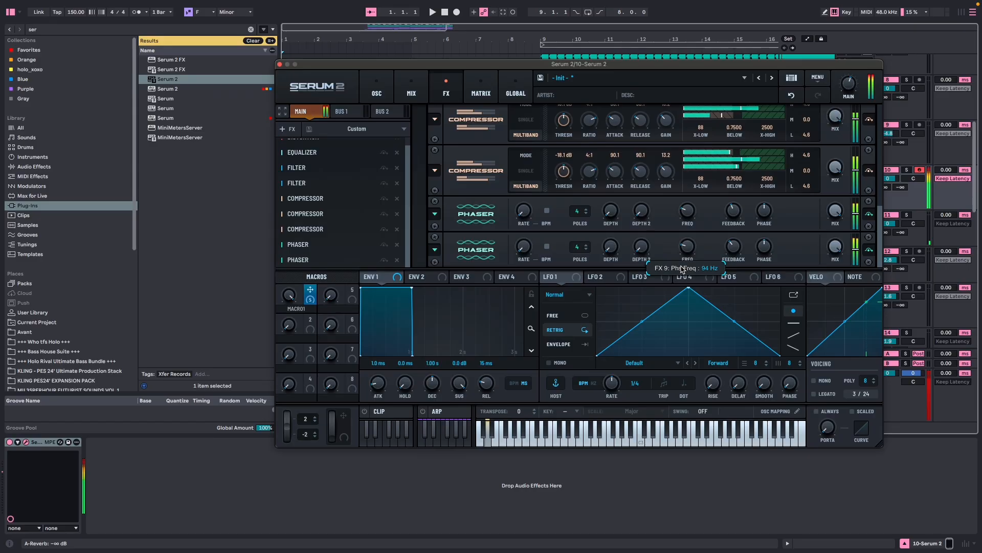
pyautogui.moveTo(291, 294); pyautogui.dragTo(239, 429)
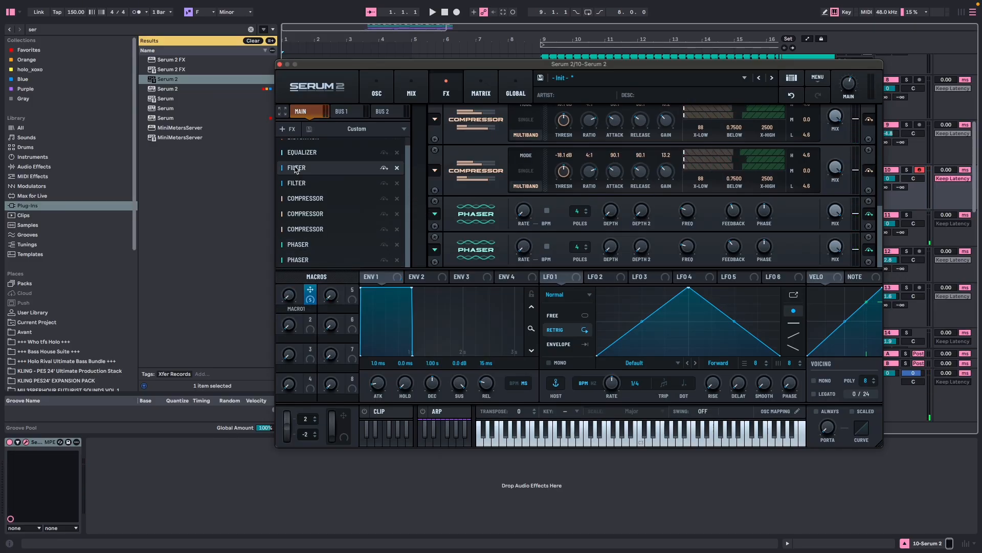
# Step: Add a Compressor at the end of the chain, load the multiband OTT preset, set its gain to 13.5 dB and duplicate it twice
pyautogui.click(287, 130)
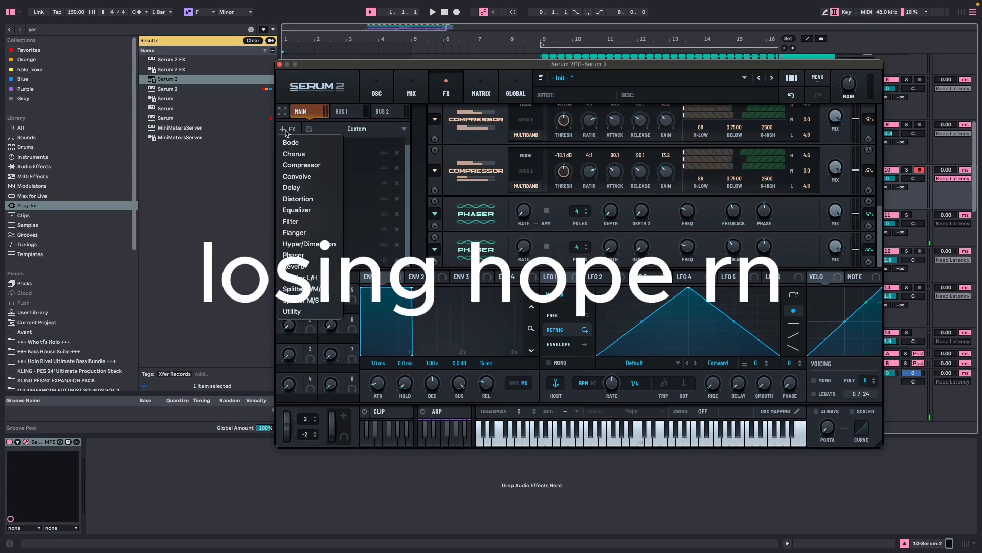
pyautogui.click(301, 165)
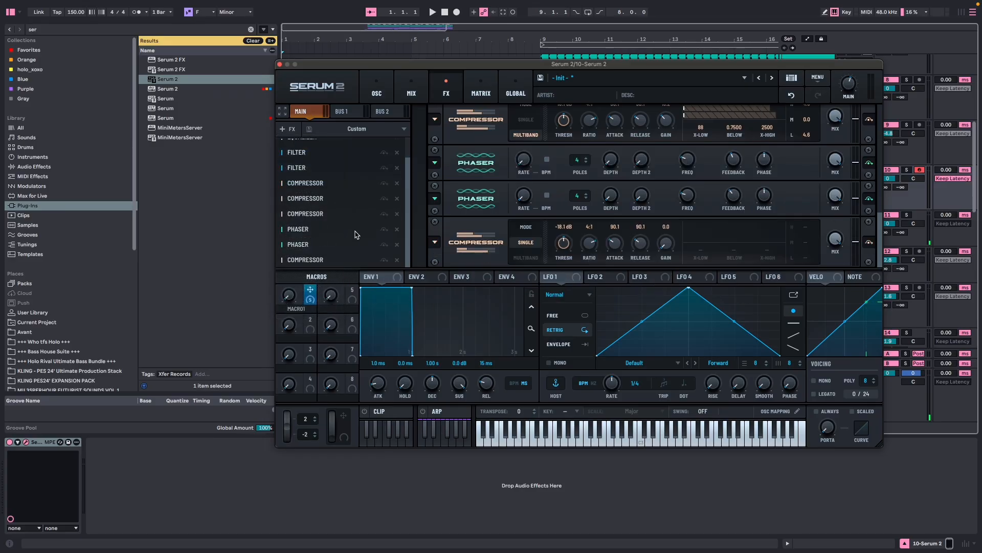
pyautogui.rightClick(444, 249)
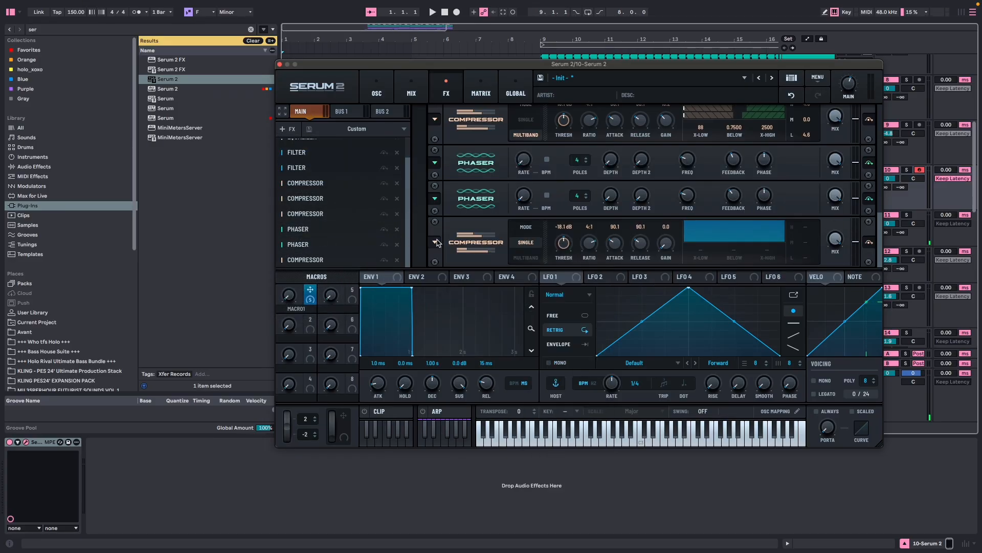
pyautogui.moveTo(493, 244)
pyautogui.click(562, 444)
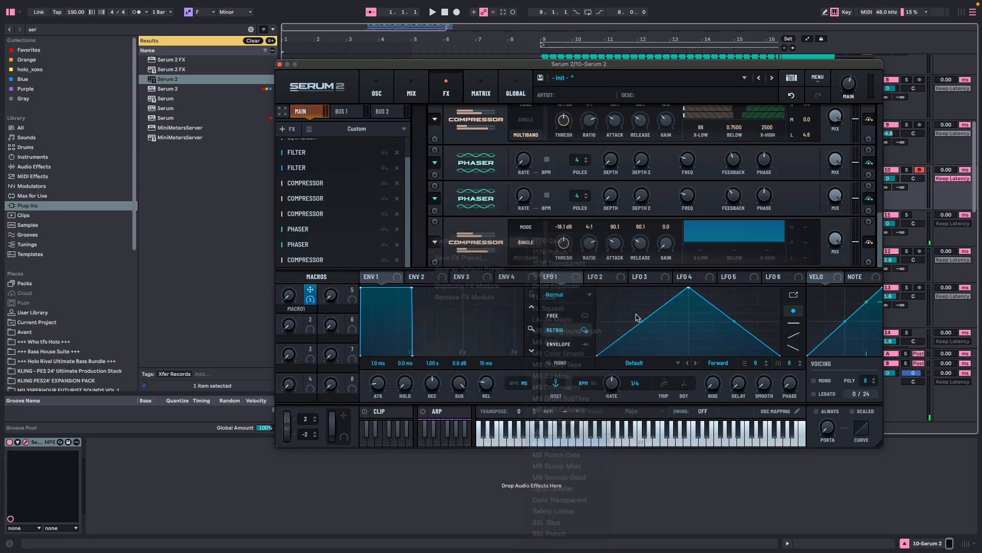
pyautogui.moveTo(661, 244); pyautogui.dragTo(661, 200)
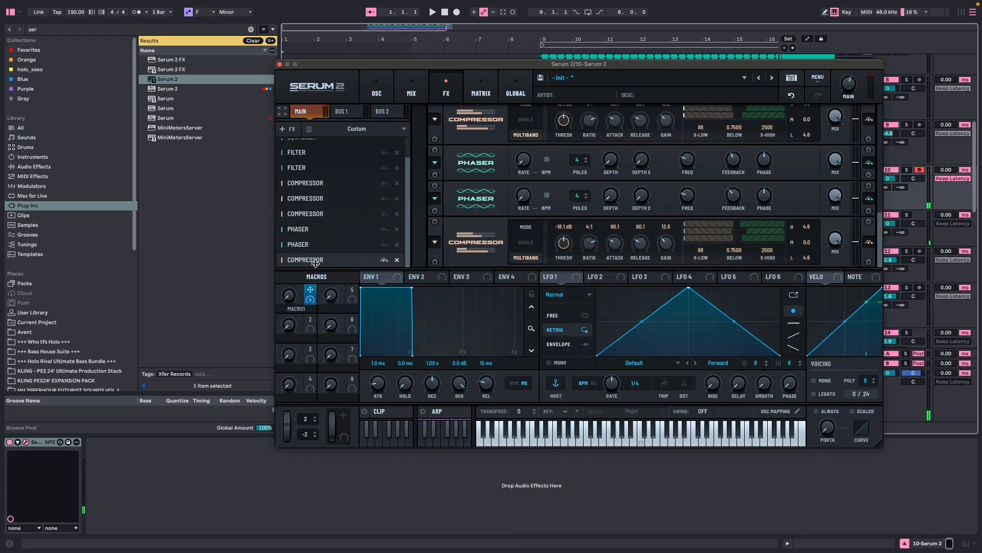
pyautogui.moveTo(315, 261); pyautogui.dragTo(297, 155)
pyautogui.moveTo(288, 191); pyautogui.dragTo(251, 330)
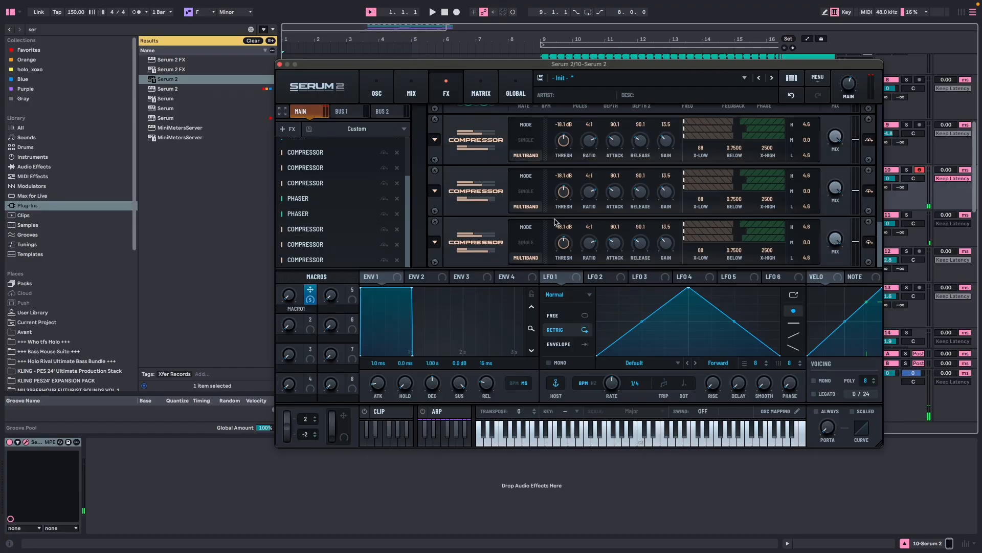
# Step: Add an Equalizer and place it between the second Phaser and the last three Compressors
pyautogui.click(283, 128)
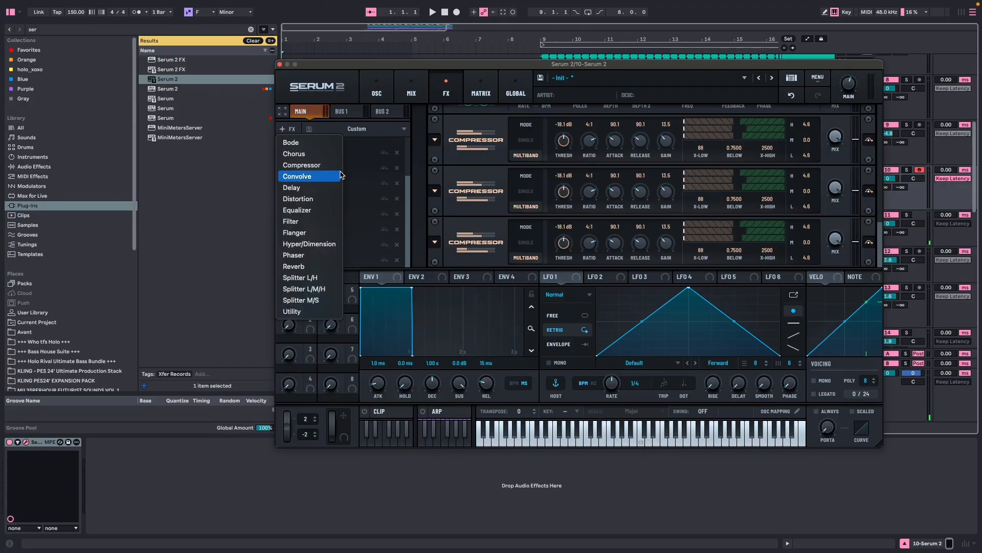
pyautogui.click(302, 209)
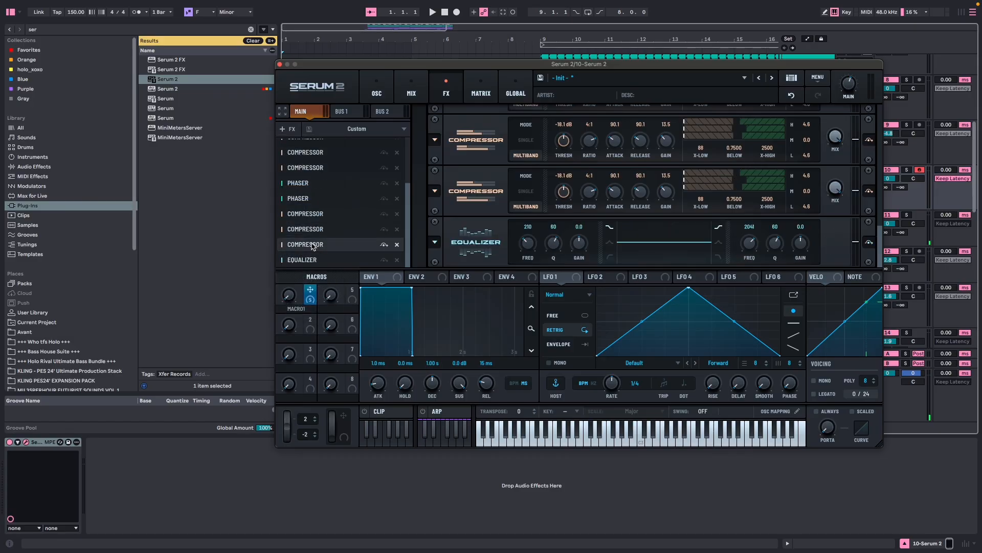
pyautogui.moveTo(307, 259); pyautogui.dragTo(307, 214)
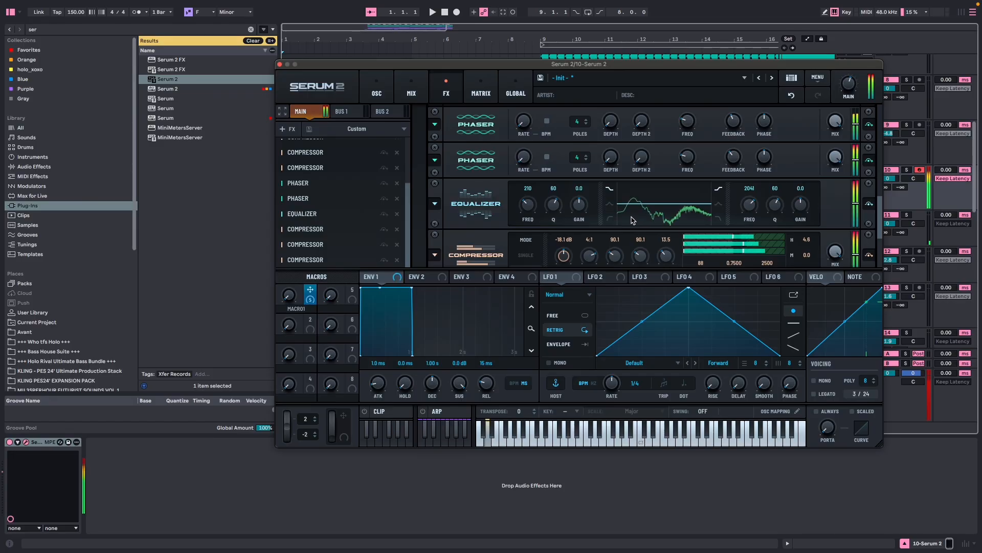
# Step: Make the new Equalizer's low band a high-pass with Q 71 and gain 0.5 dB, and modulate its frequency with Macro 1
pyautogui.click(609, 218)
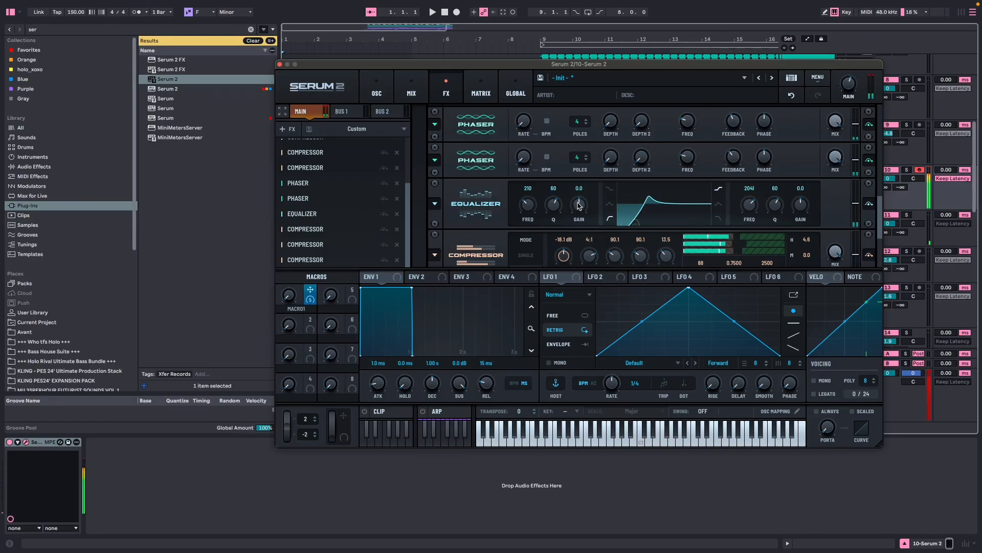
pyautogui.moveTo(578, 208); pyautogui.dragTo(528, 217)
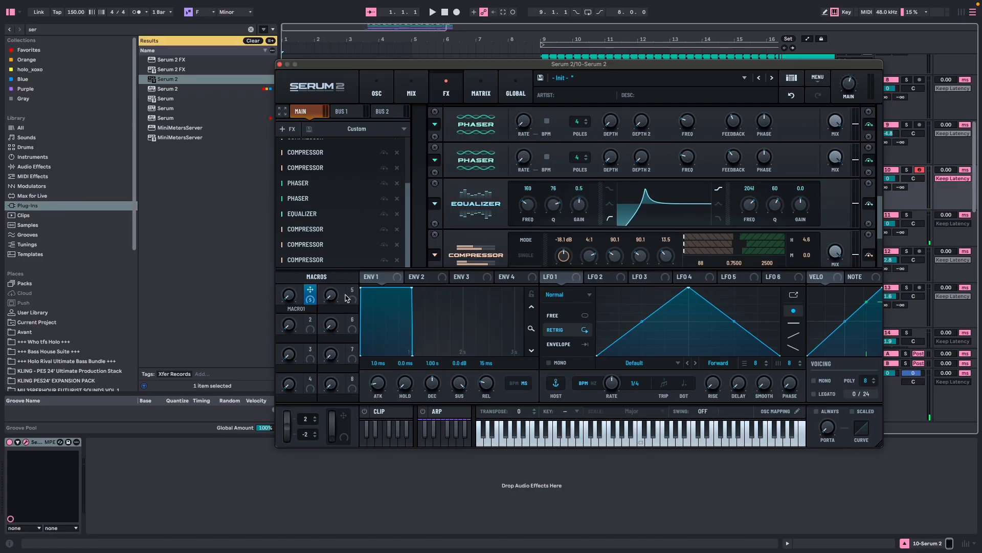
pyautogui.moveTo(310, 289); pyautogui.dragTo(554, 207)
# Step: Make that Equalizer's high band a peak at 16327 Hz with Q 45 and 10.3 dB gain, checking it with Macro 1 sweeps
pyautogui.click(719, 218)
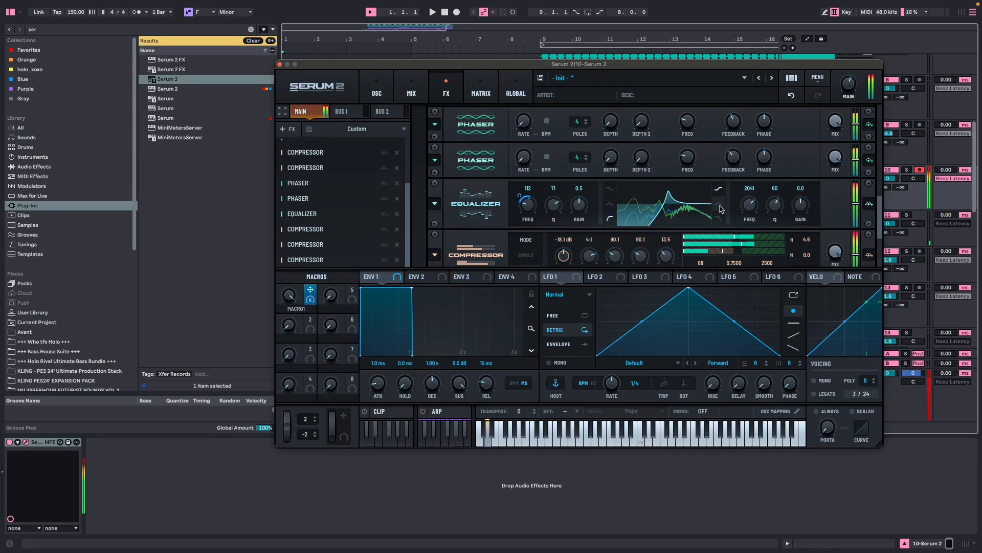
pyautogui.moveTo(801, 205); pyautogui.dragTo(770, 220)
pyautogui.moveTo(750, 205); pyautogui.dragTo(749, 176)
pyautogui.moveTo(287, 295); pyautogui.dragTo(286, 296)
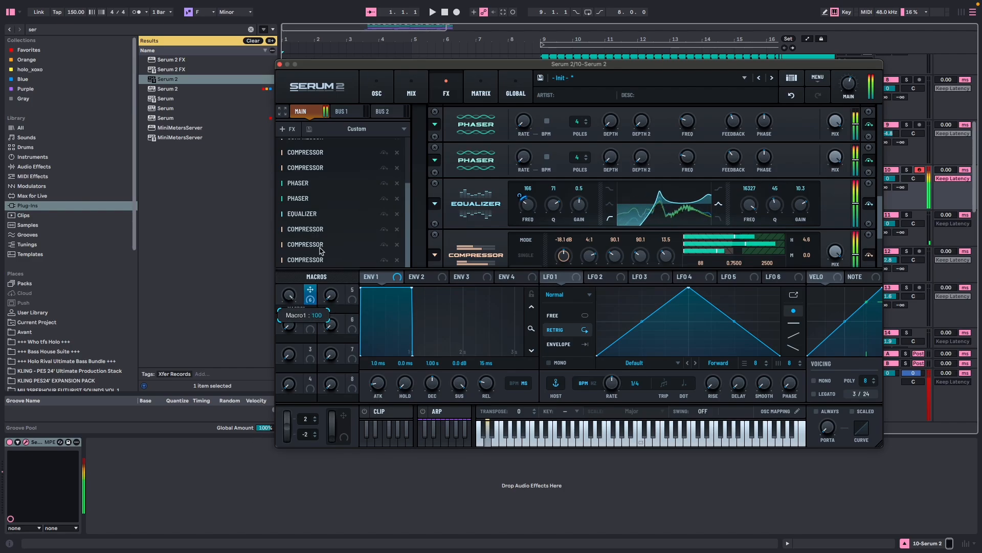
pyautogui.moveTo(320, 250); pyautogui.dragTo(240, 427)
pyautogui.moveTo(277, 301); pyautogui.dragTo(223, 466)
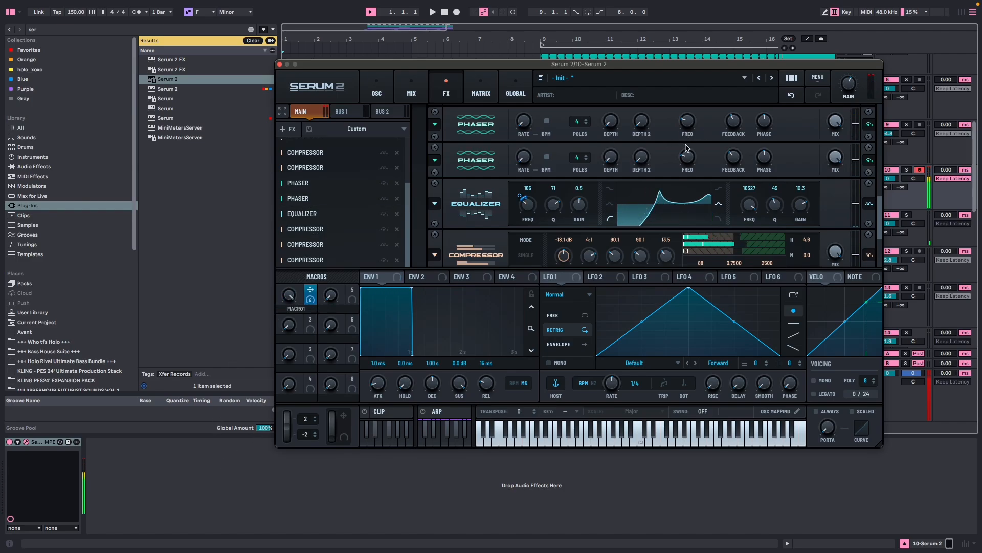
# Step: Raise the Phaser frequency, setting the second Phaser to about 795 Hz, and audition it with Macro 1 sweeps on different notes
pyautogui.moveTo(689, 123); pyautogui.dragTo(685, 90)
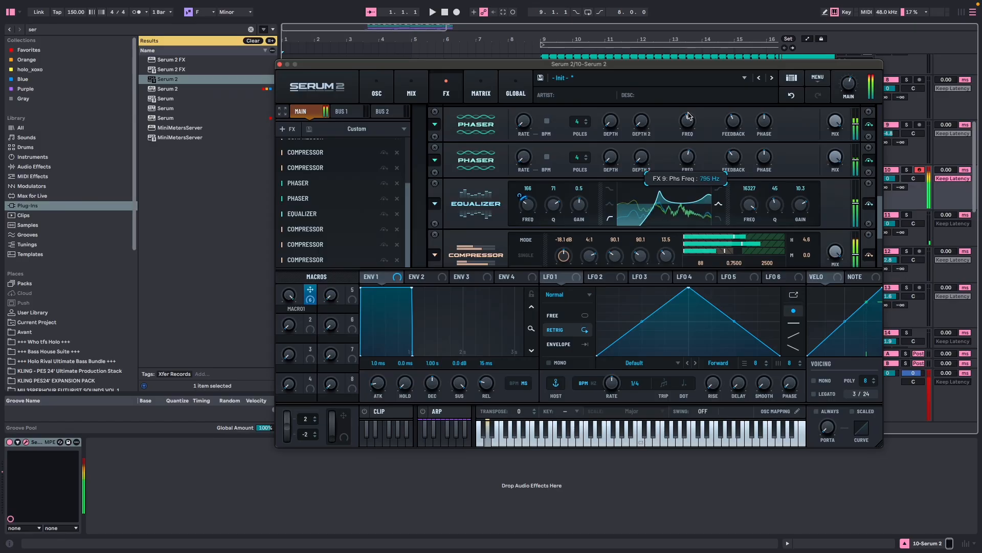
pyautogui.moveTo(291, 296); pyautogui.dragTo(261, 371)
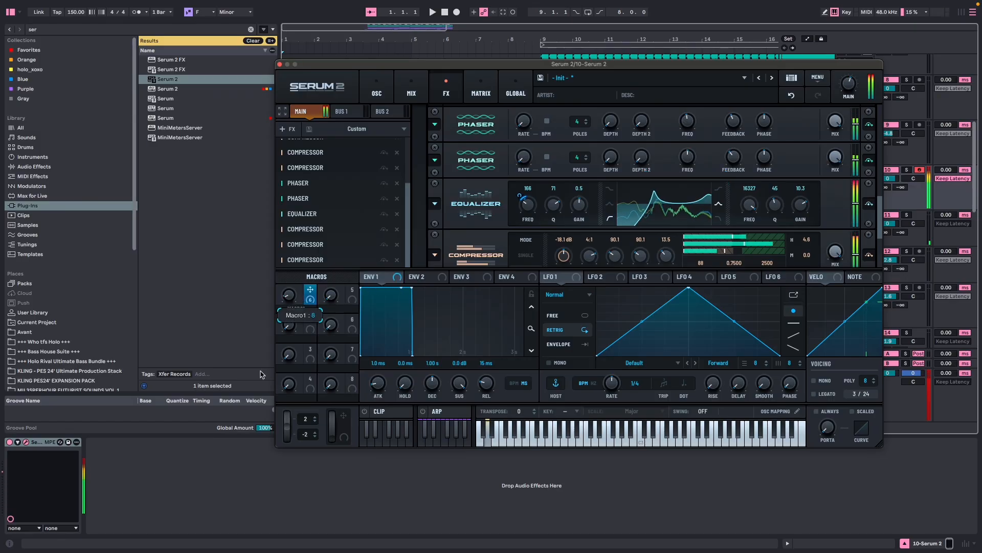
pyautogui.moveTo(295, 338); pyautogui.dragTo(337, 204)
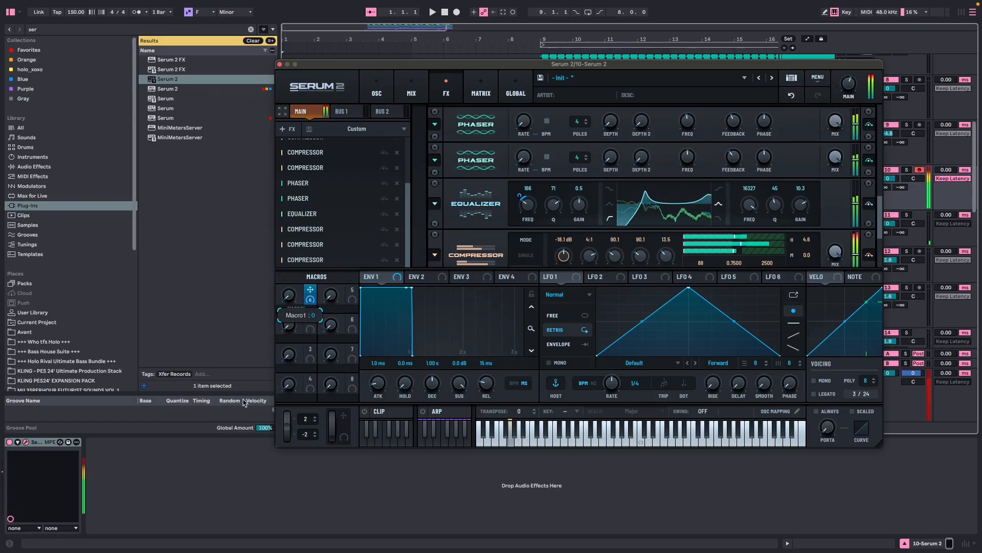
pyautogui.moveTo(243, 403); pyautogui.dragTo(190, 435)
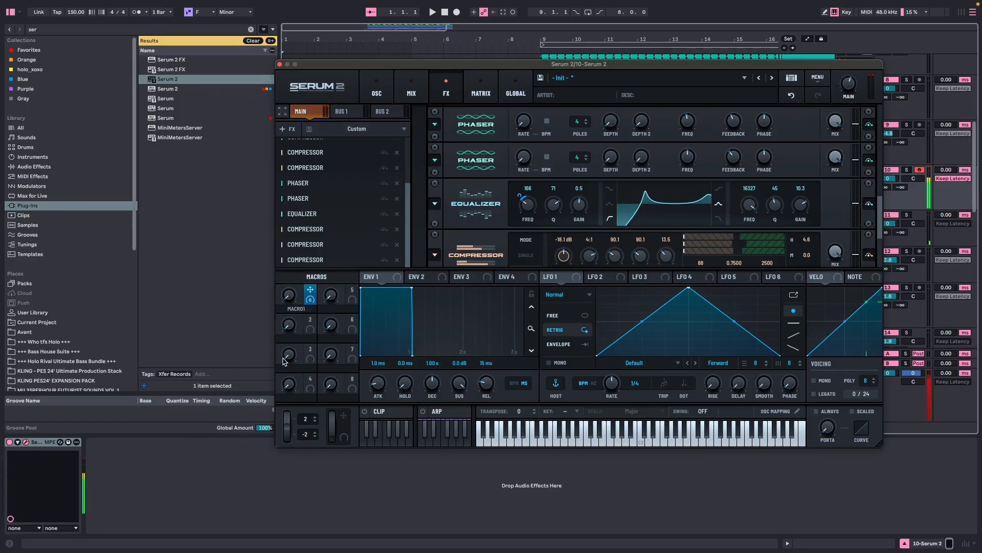
# Step: Add another Equalizer after the post-Phaser one, with a low-band peak at 1006 Hz and 18.8 dB gain, and audition it with Macro 1
pyautogui.click(287, 129)
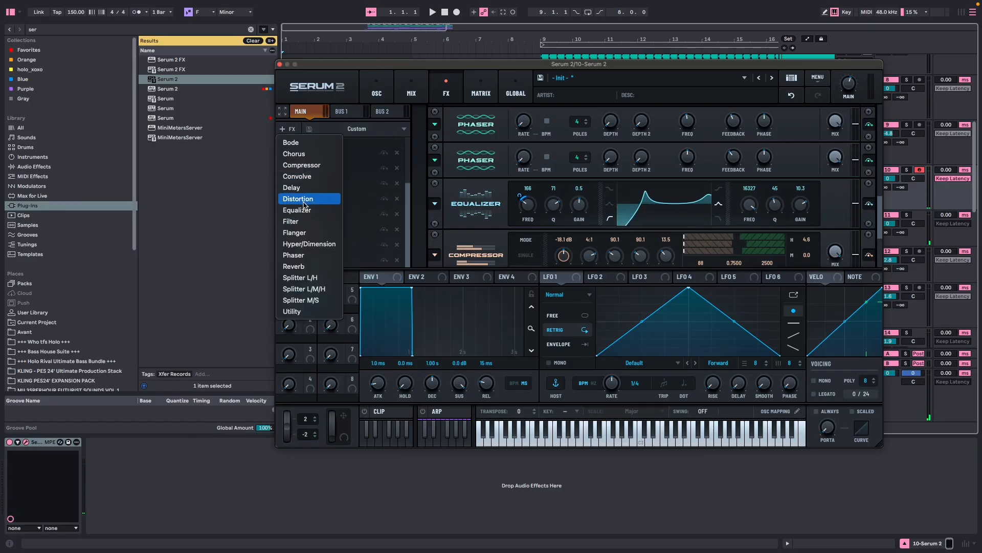
pyautogui.click(305, 210)
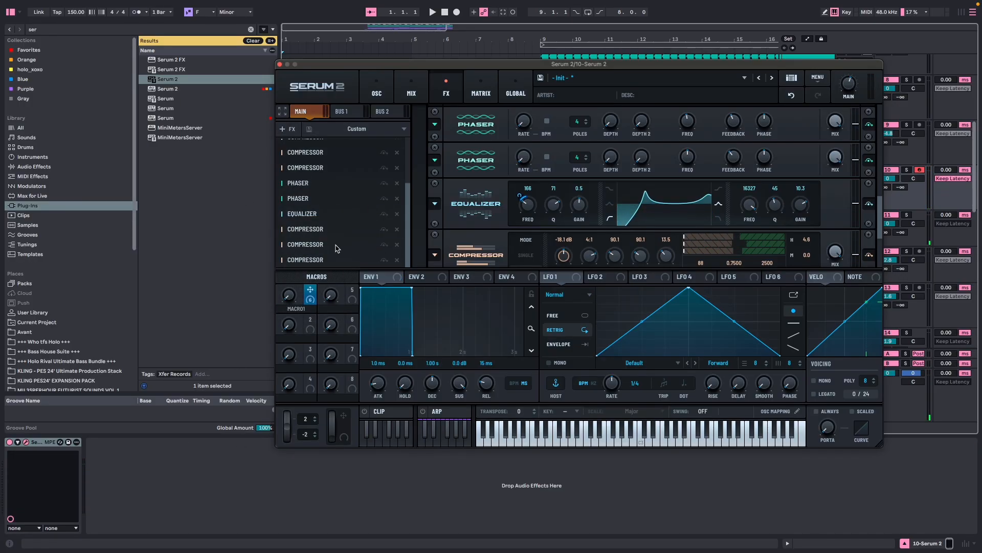
pyautogui.click(347, 218)
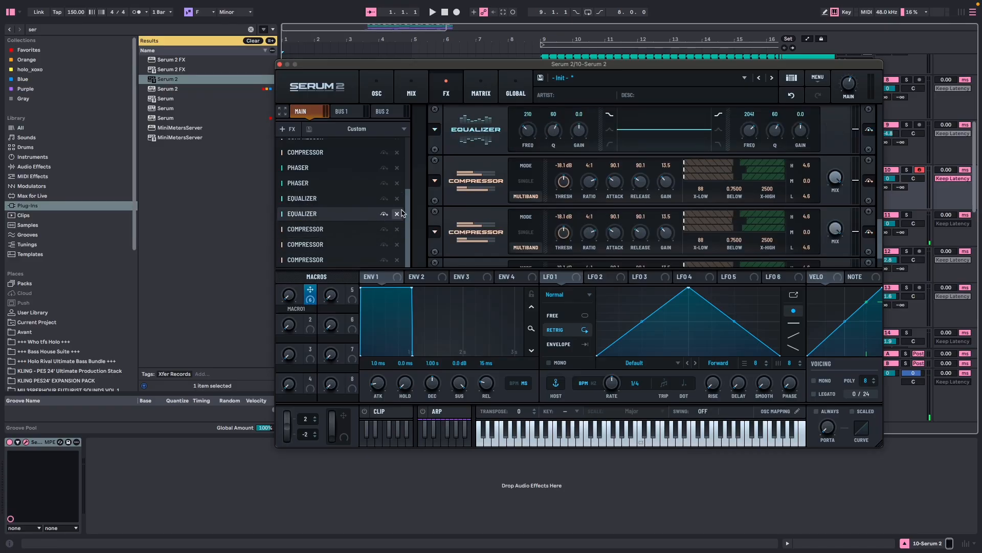
pyautogui.moveTo(579, 206); pyautogui.dragTo(590, 173)
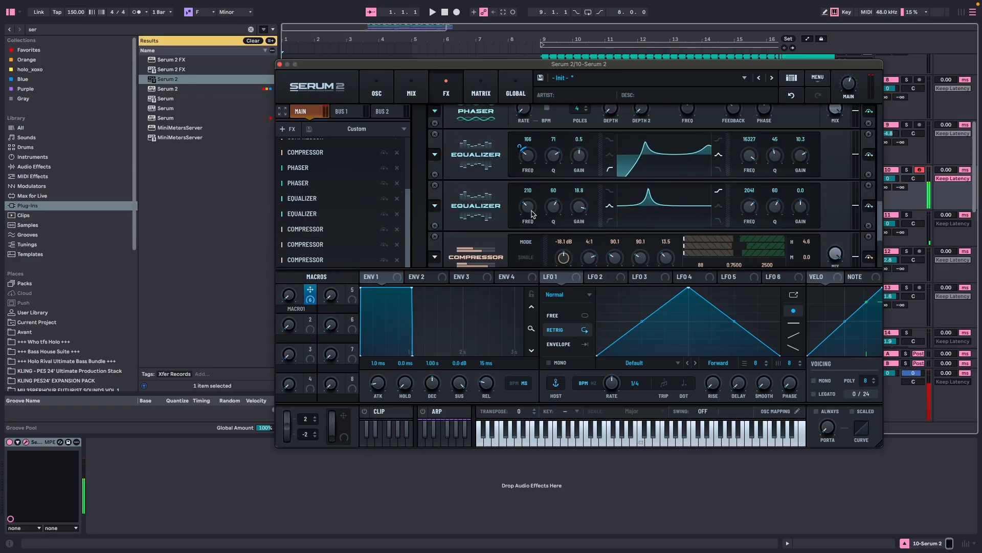
pyautogui.moveTo(534, 213); pyautogui.dragTo(533, 191)
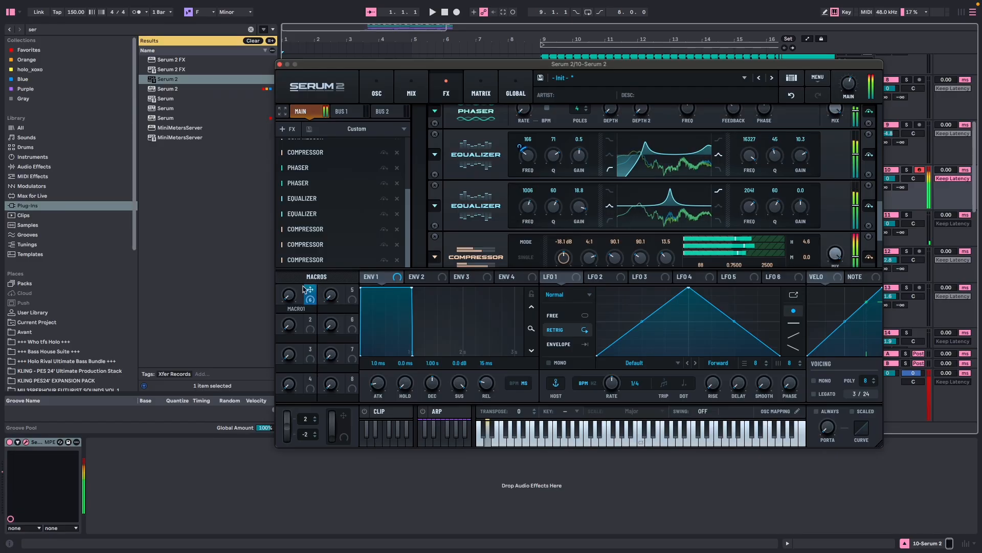
pyautogui.moveTo(289, 297); pyautogui.dragTo(342, 152)
# Step: Fine-tune the second Phaser's frequency and set the low band of the Equalizer directly after it to 230 Hz
pyautogui.scroll(2, 874, 199)
pyautogui.scroll(1, 874, 199)
pyautogui.moveTo(686, 196); pyautogui.dragTo(676, 207)
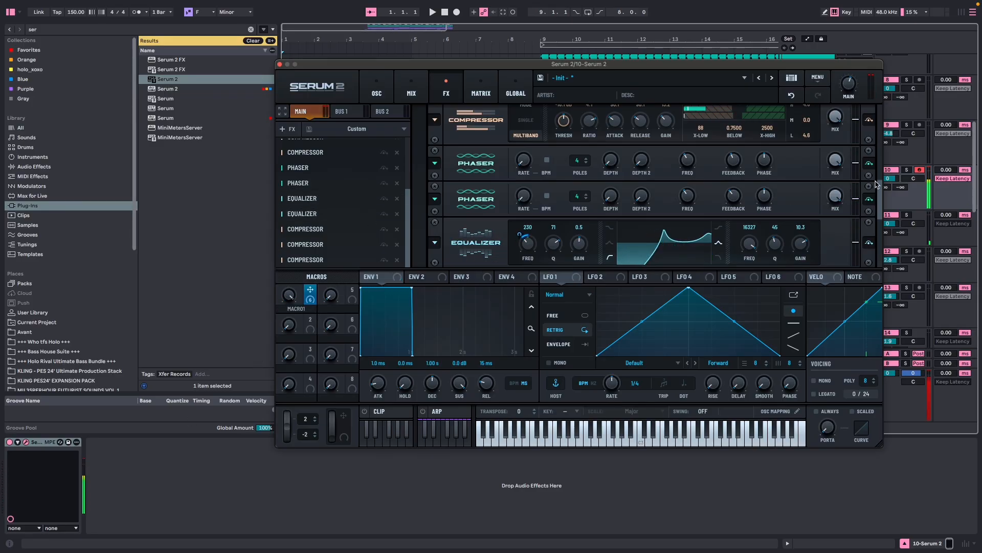
# Step: Set the newest Equalizer's low-band Q to 66 and its high band to a 358 Hz notch with Q 69 and -24.0 dB, then sweep Macro 1
pyautogui.scroll(-3, 550, 215)
pyautogui.moveTo(553, 209); pyautogui.dragTo(554, 210)
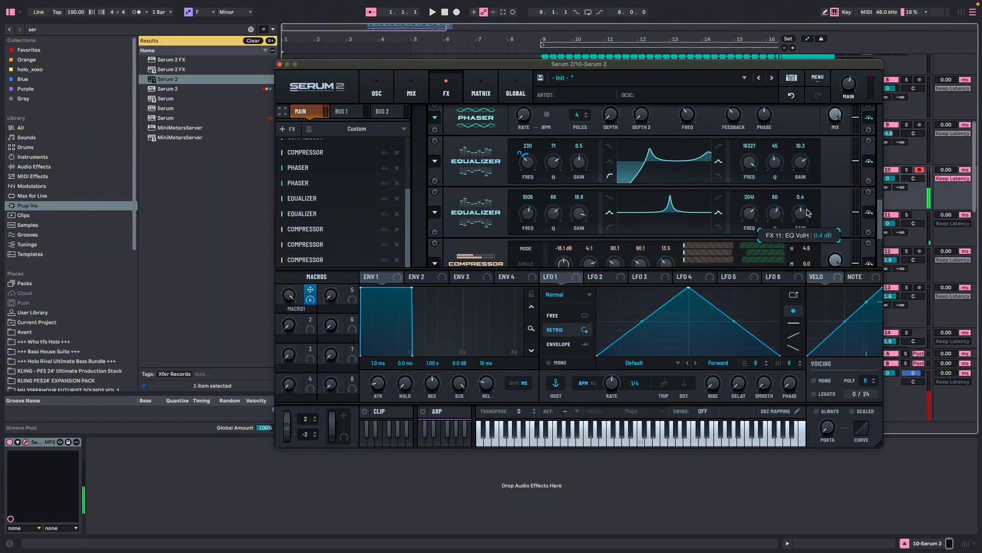
pyautogui.moveTo(800, 214); pyautogui.dragTo(751, 199)
pyautogui.moveTo(751, 212); pyautogui.dragTo(755, 239)
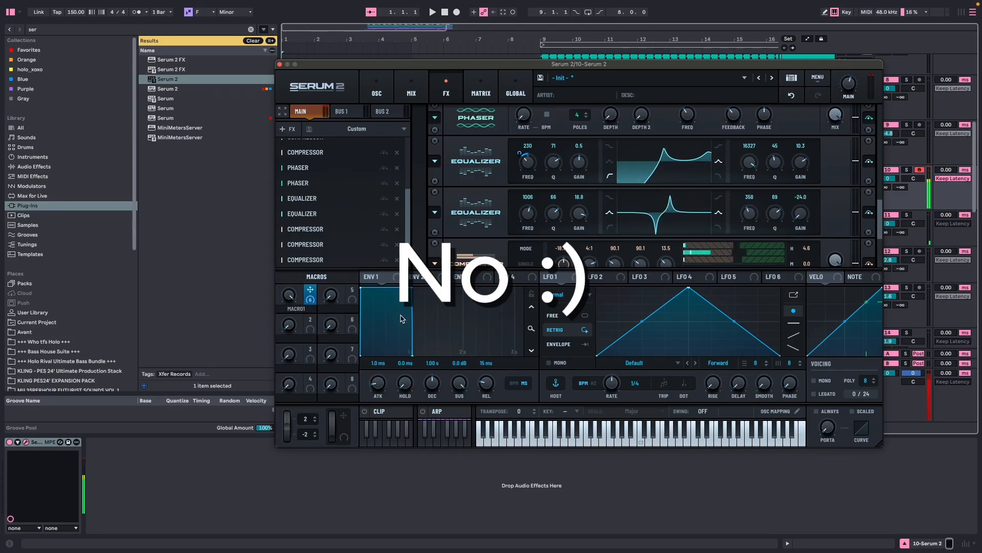
pyautogui.moveTo(289, 294); pyautogui.dragTo(174, 356)
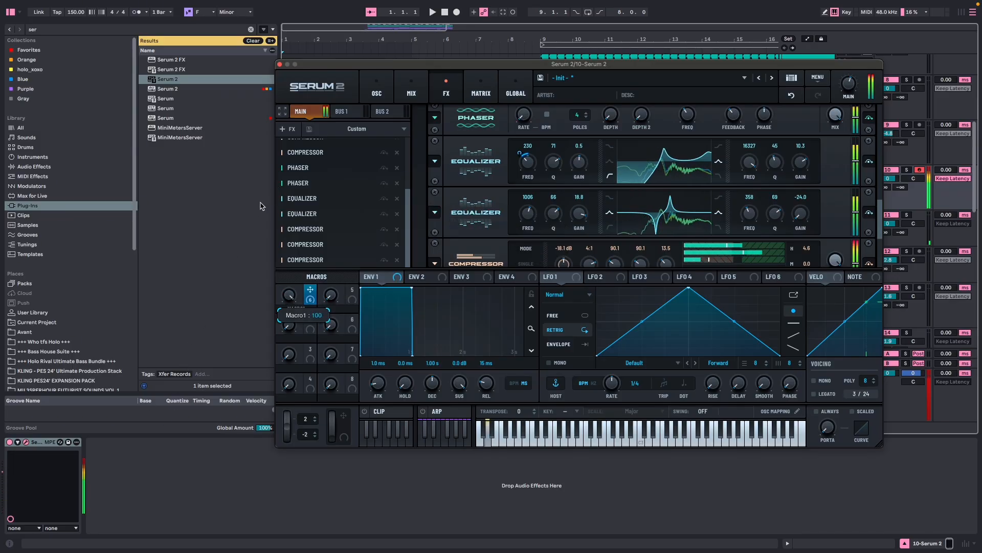
# Step: Adjust the Stages of the two Diffusor filters in the effects chain and audition the sound with Macro 1
pyautogui.moveTo(408, 194); pyautogui.dragTo(407, 139)
pyautogui.click(317, 180)
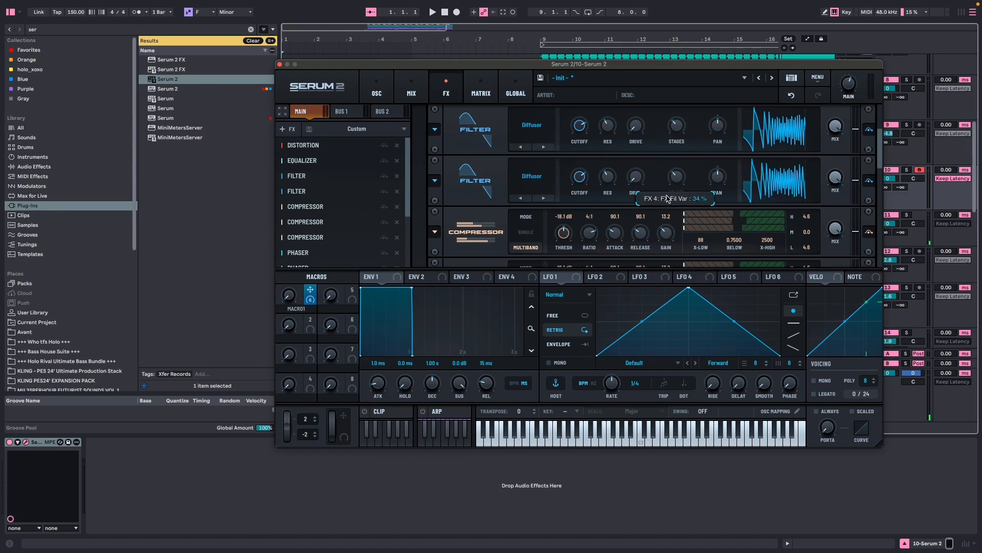
pyautogui.moveTo(669, 132)
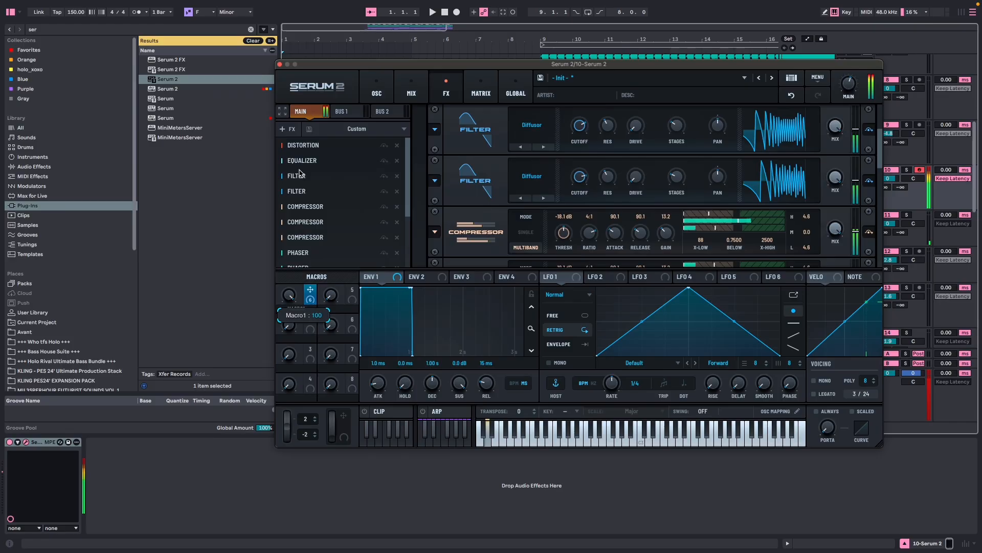
# Step: Add a Chorus effect and place it between the second post-Phaser Equalizer and the final three Compressors
pyautogui.scroll(-6, 865, 208)
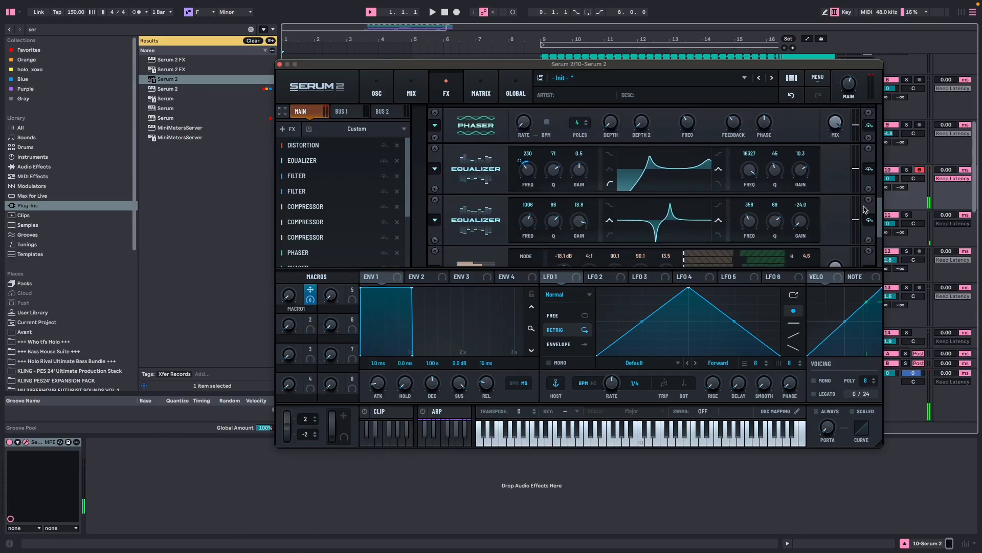
pyautogui.scroll(-3, 864, 209)
pyautogui.click(286, 129)
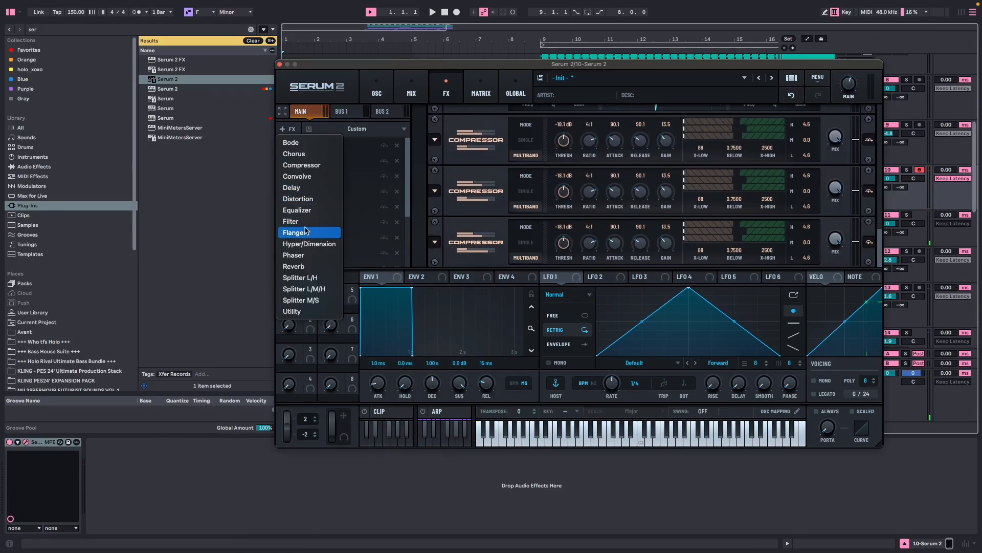
pyautogui.click(295, 153)
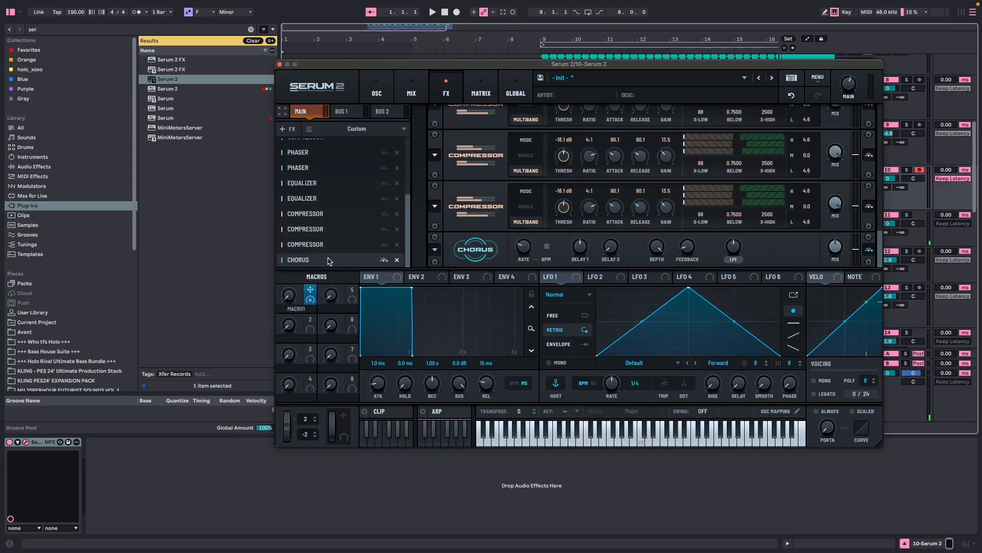
pyautogui.moveTo(327, 260); pyautogui.dragTo(314, 213)
pyautogui.scroll(2, 639, 169)
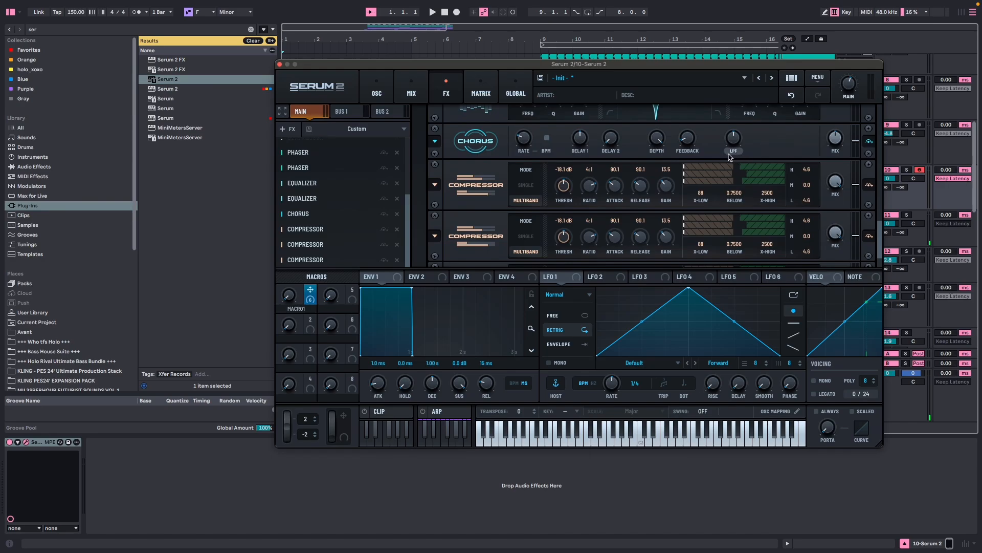
# Step: Set the Chorus to HPF with a 7.74 Hz rate, adjust its depth and feedback, mix it at about 21%, and audition with Macro 1
pyautogui.moveTo(734, 142); pyautogui.dragTo(722, 143)
pyautogui.moveTo(515, 137); pyautogui.dragTo(518, 123)
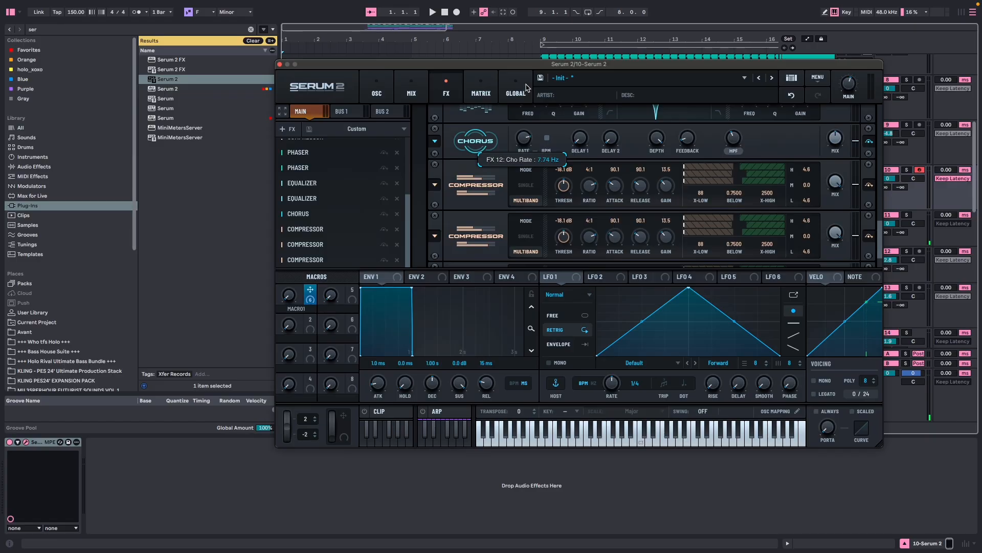
pyautogui.moveTo(656, 137); pyautogui.dragTo(636, 179)
pyautogui.moveTo(687, 137)
pyautogui.mouseDown()
pyautogui.moveTo(686, 125)
pyautogui.moveTo(685, 139)
pyautogui.mouseUp()
pyautogui.moveTo(833, 138); pyautogui.dragTo(823, 159)
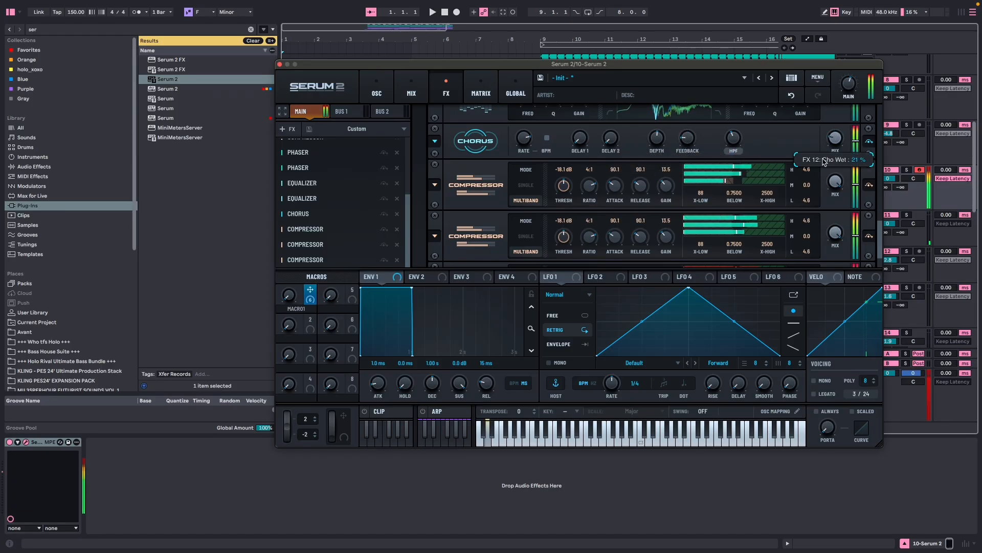
pyautogui.moveTo(290, 295); pyautogui.dragTo(223, 332)
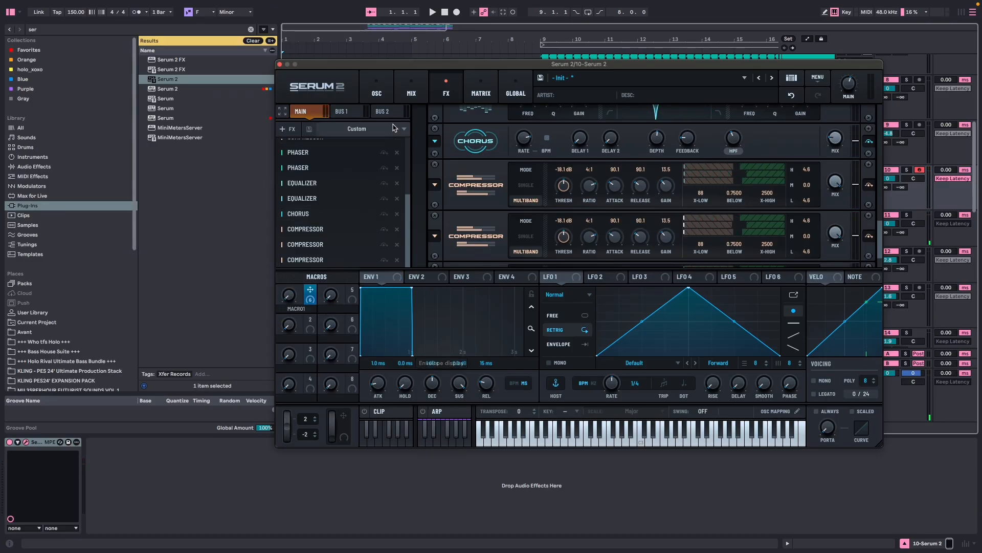
# Step: Reshape LFO 1 into a steep-sided plateau and assign it to Macro 1 at a one-bar rate
pyautogui.click(376, 88)
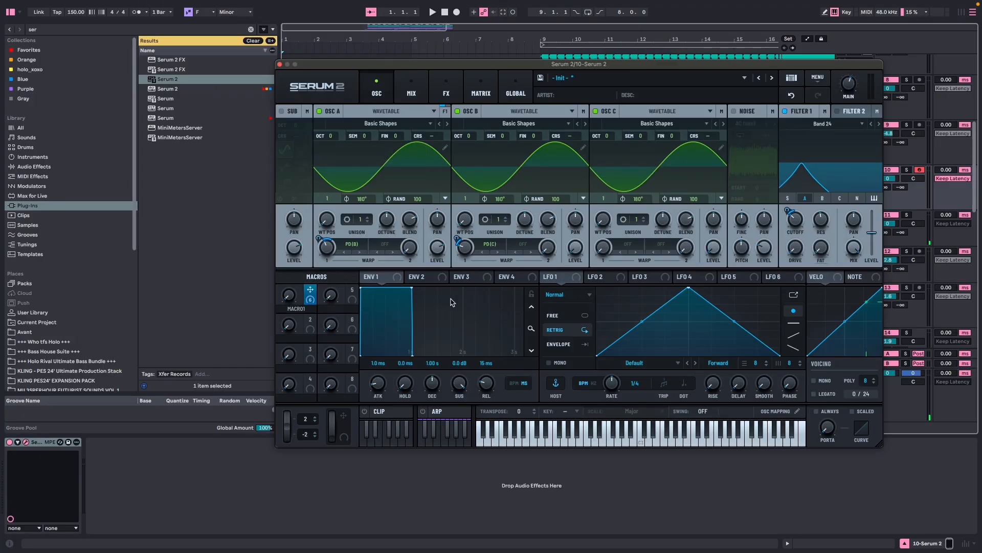
pyautogui.moveTo(620, 302); pyautogui.dragTo(618, 289)
pyautogui.moveTo(744, 300); pyautogui.dragTo(754, 294)
pyautogui.moveTo(545, 277); pyautogui.dragTo(286, 294)
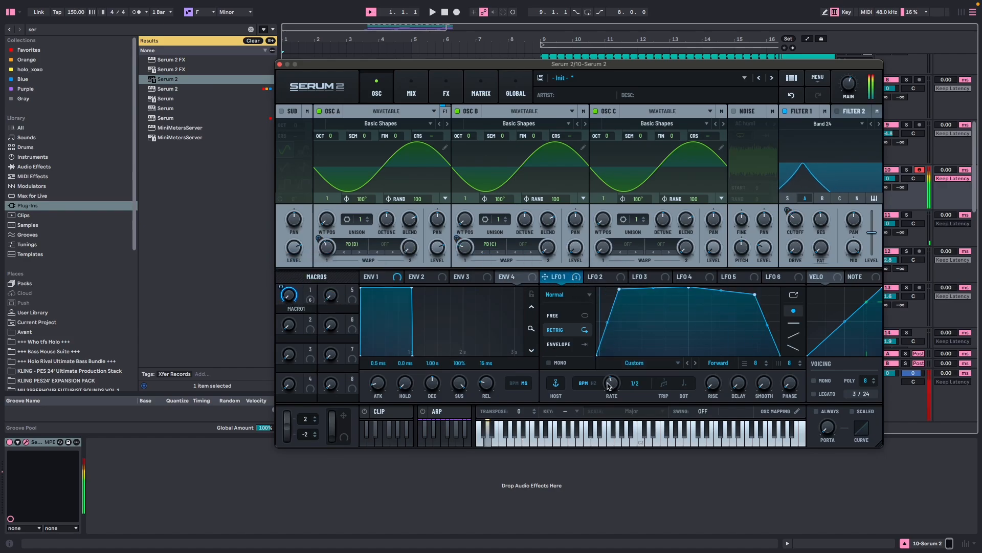
pyautogui.moveTo(610, 383); pyautogui.dragTo(605, 390)
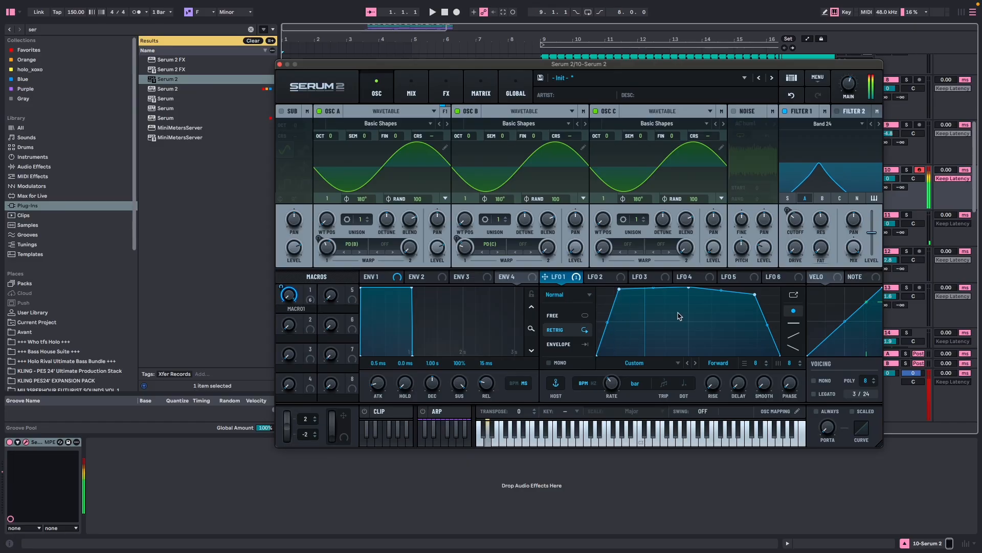
# Step: Redraw LFO 1 with a mid-height first point, an extra point on the rise, an earlier peak and a slightly earlier final drop
pyautogui.moveTo(619, 290); pyautogui.dragTo(610, 322)
pyautogui.doubleClick(647, 315)
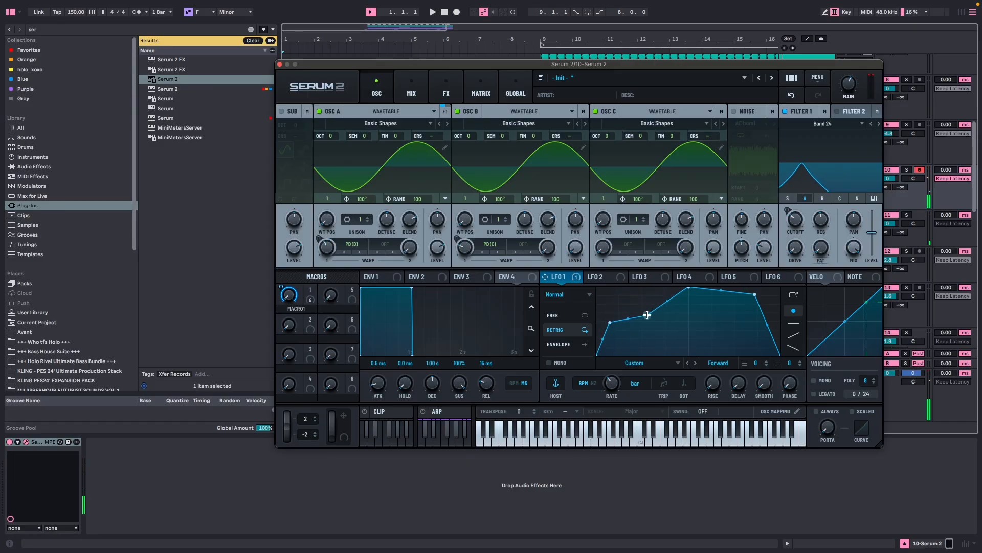
pyautogui.moveTo(688, 298); pyautogui.dragTo(663, 283)
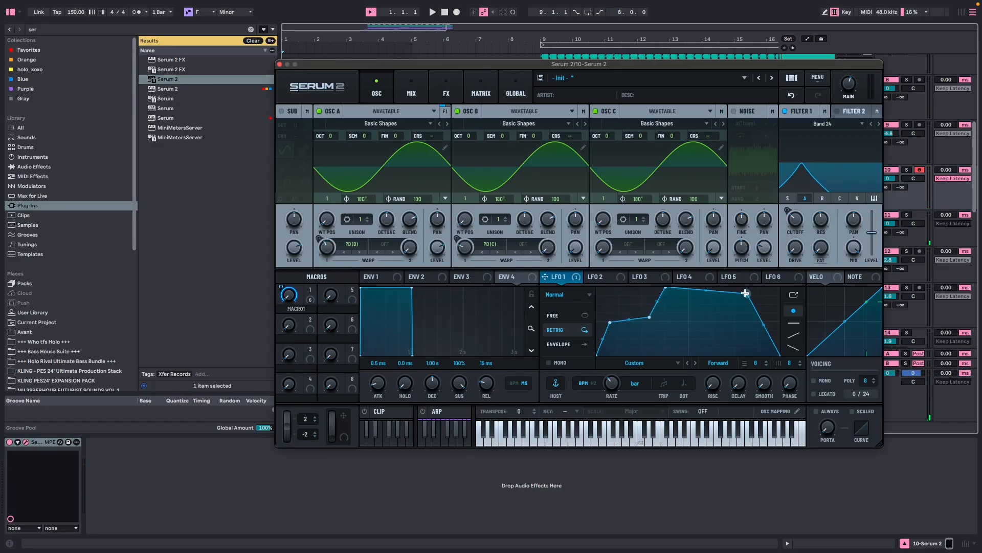
pyautogui.moveTo(745, 293); pyautogui.dragTo(741, 295)
pyautogui.moveTo(649, 318); pyautogui.dragTo(638, 310)
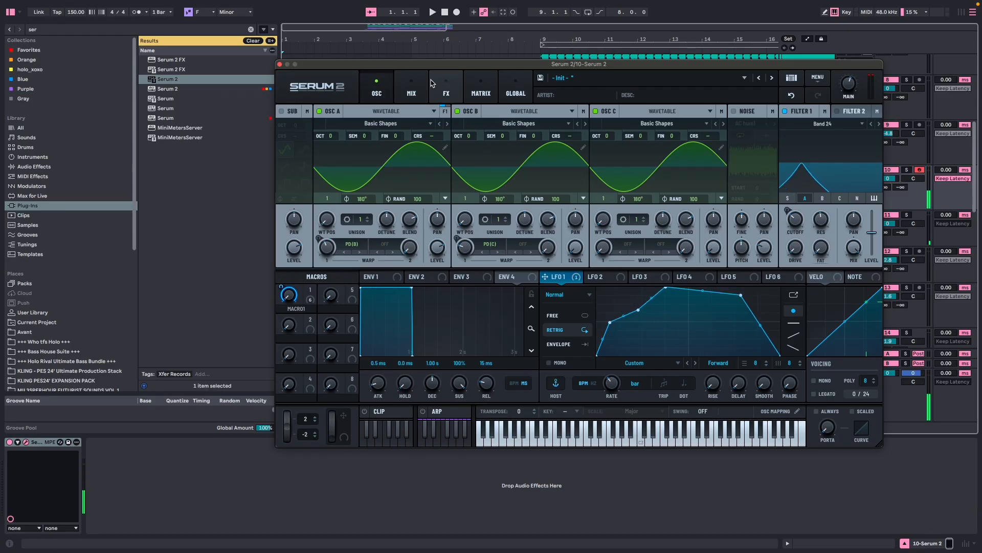
# Step: Add a modulation matrix row routing Macro 5 to Main Tuning and switch its polarity to bipolar
pyautogui.click(411, 91)
pyautogui.click(448, 92)
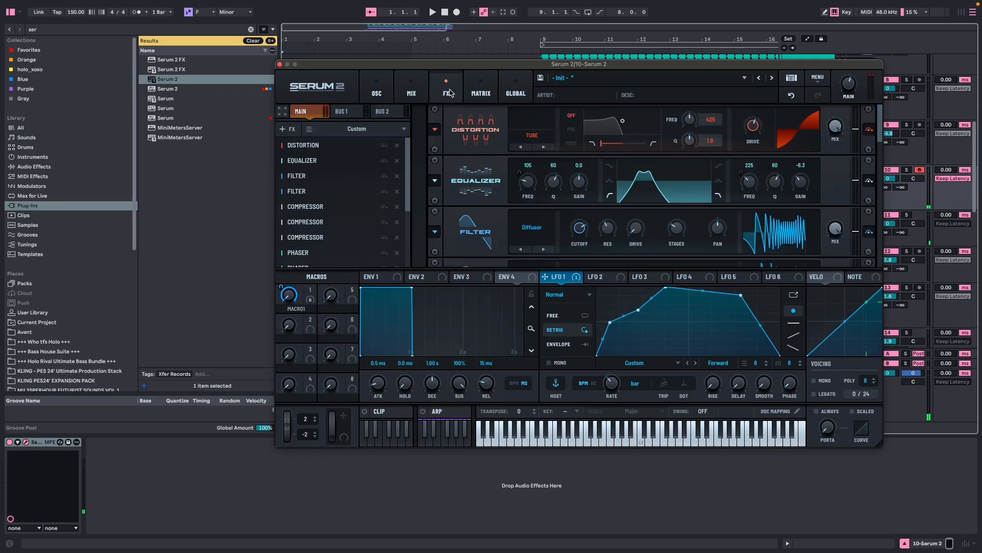
pyautogui.click(480, 91)
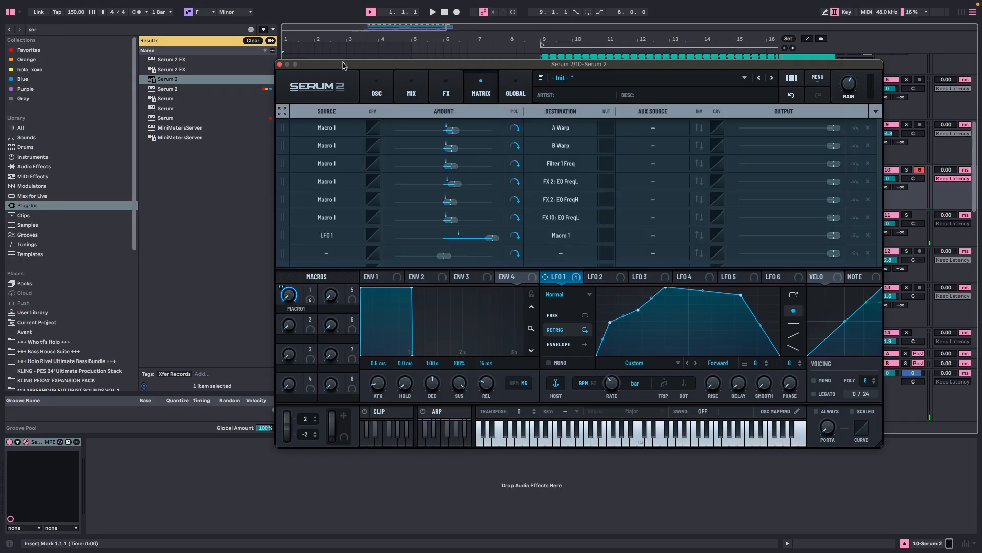
pyautogui.click(326, 253)
pyautogui.moveTo(330, 324)
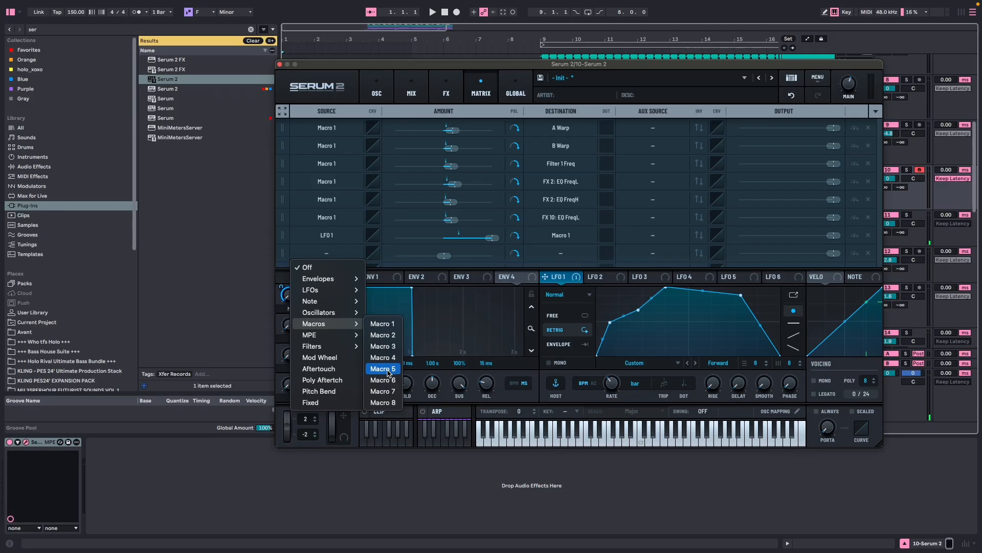
pyautogui.click(383, 368)
pyautogui.click(559, 254)
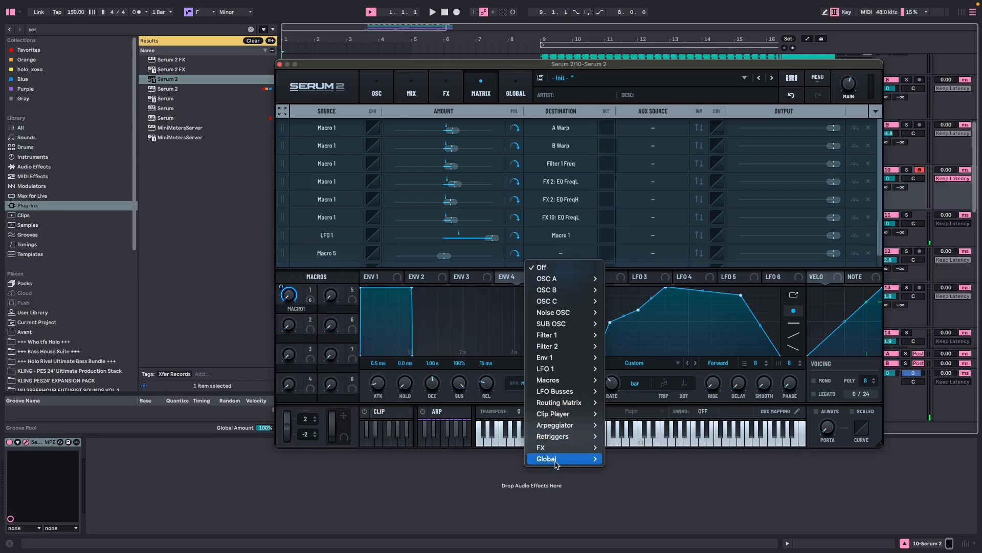
pyautogui.moveTo(578, 463)
pyautogui.click(627, 458)
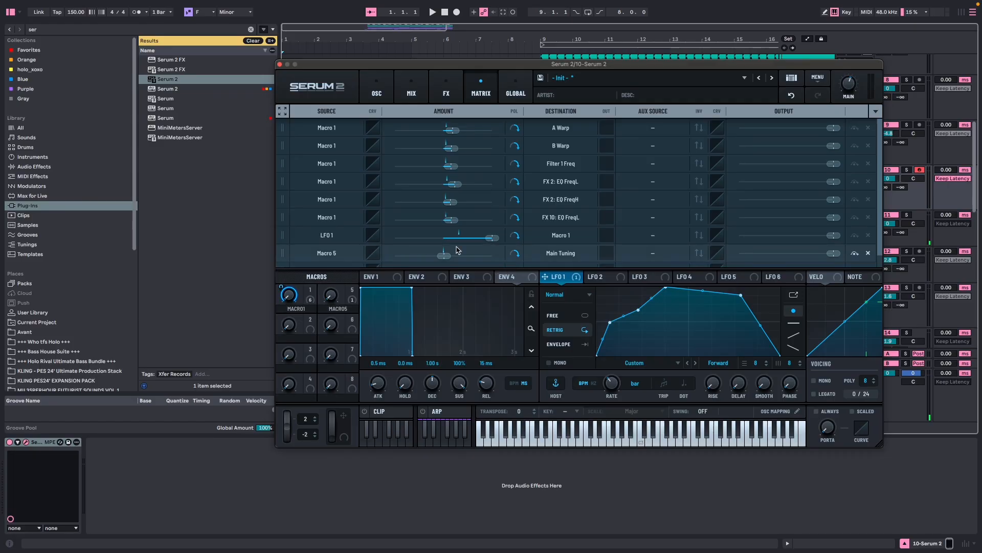
pyautogui.click(514, 253)
# Step: Raise LFO 2's start and end points to mid-height, and add a small positive Macro 5 amount to Main Tuning, testing the macros
pyautogui.click(618, 281)
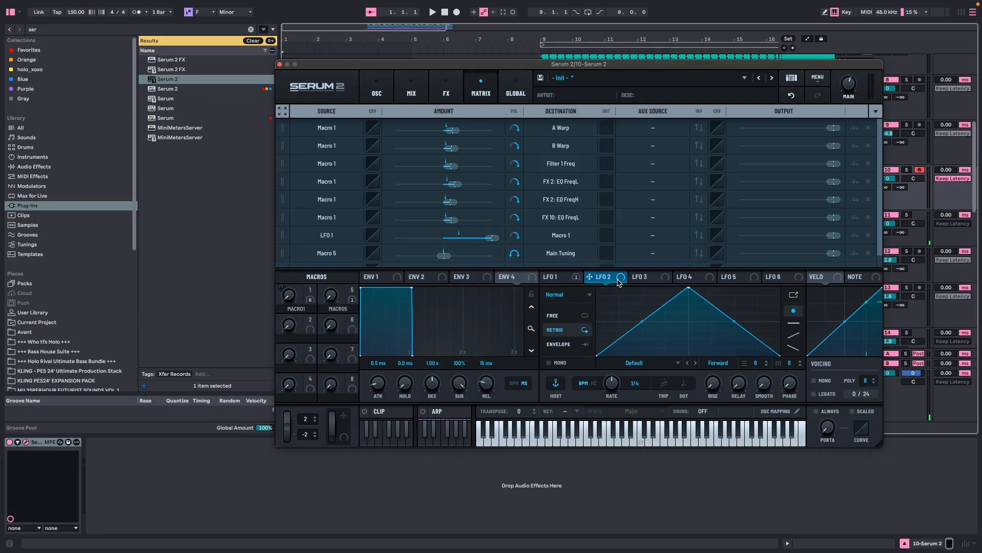
pyautogui.moveTo(597, 354); pyautogui.dragTo(586, 328)
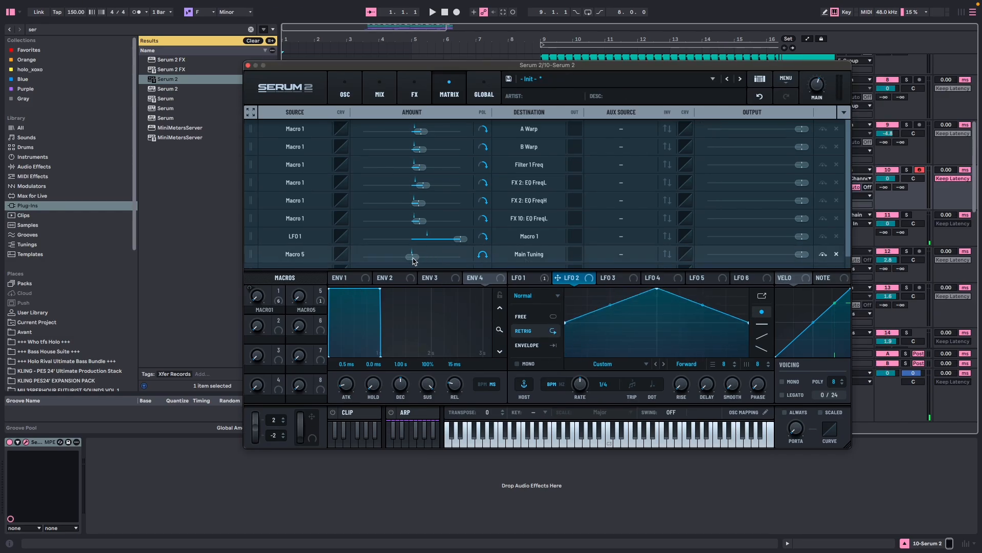
pyautogui.moveTo(415, 262)
pyautogui.mouseDown()
pyautogui.moveTo(430, 263)
pyautogui.moveTo(422, 266)
pyautogui.mouseUp()
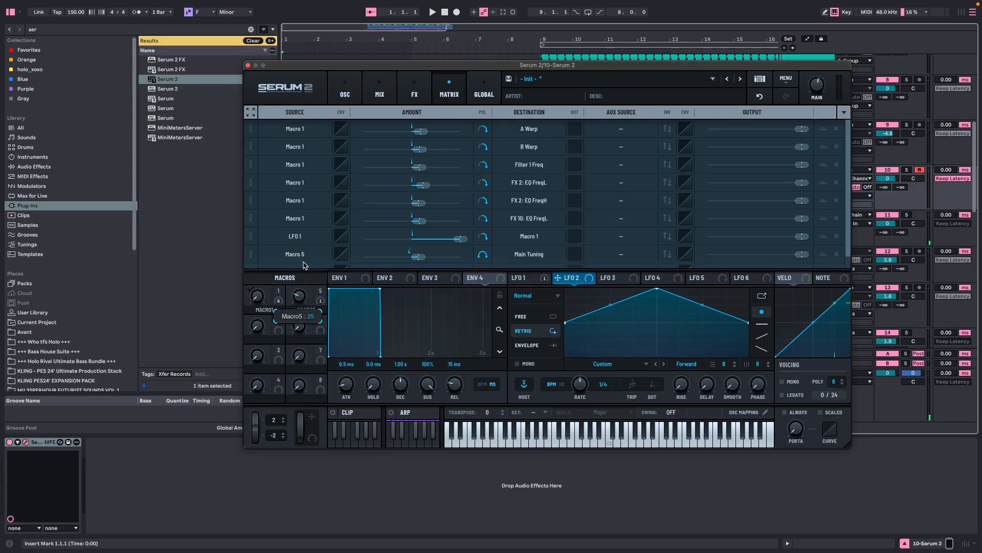
pyautogui.moveTo(304, 266); pyautogui.dragTo(297, 361)
pyautogui.moveTo(317, 196); pyautogui.dragTo(281, 310)
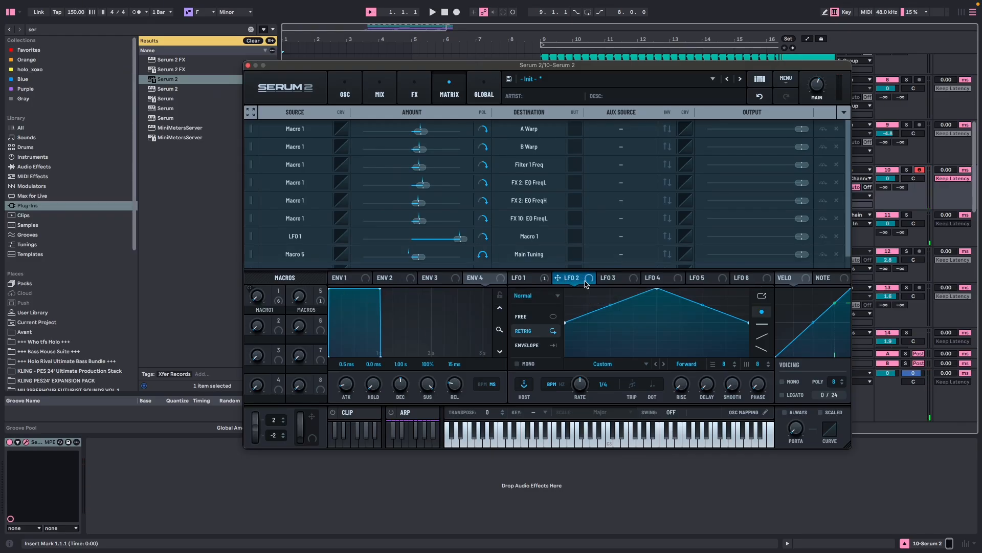
# Step: Assign LFO 2 to Macro 5, set its rate to one bar and move its peak earlier in the cycle
pyautogui.moveTo(588, 281); pyautogui.dragTo(299, 298)
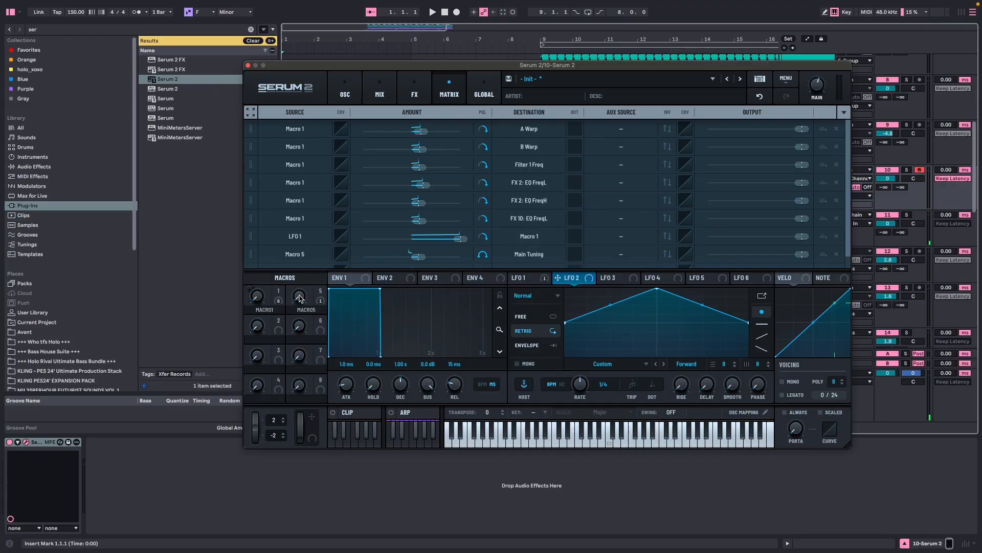
pyautogui.moveTo(581, 383); pyautogui.dragTo(578, 394)
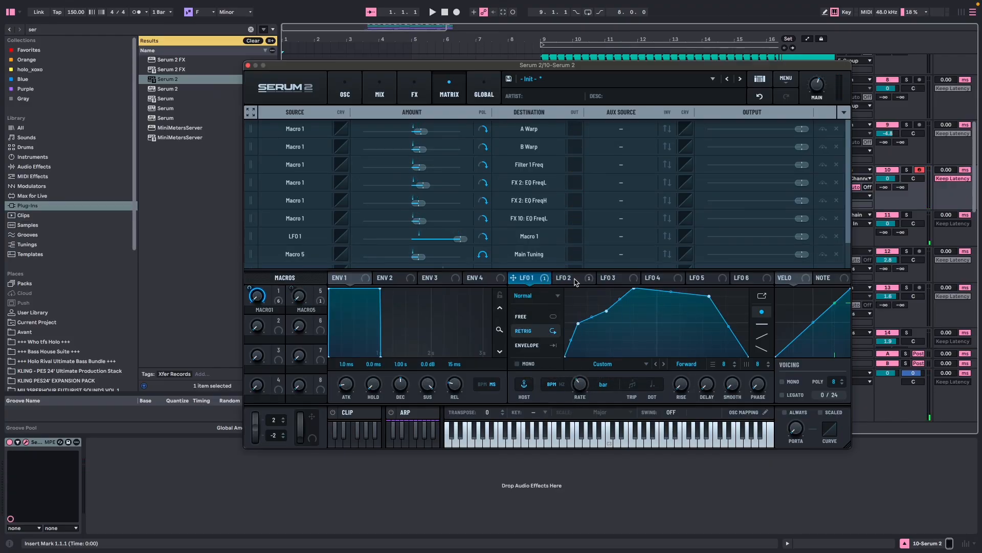
pyautogui.moveTo(656, 293); pyautogui.dragTo(608, 267)
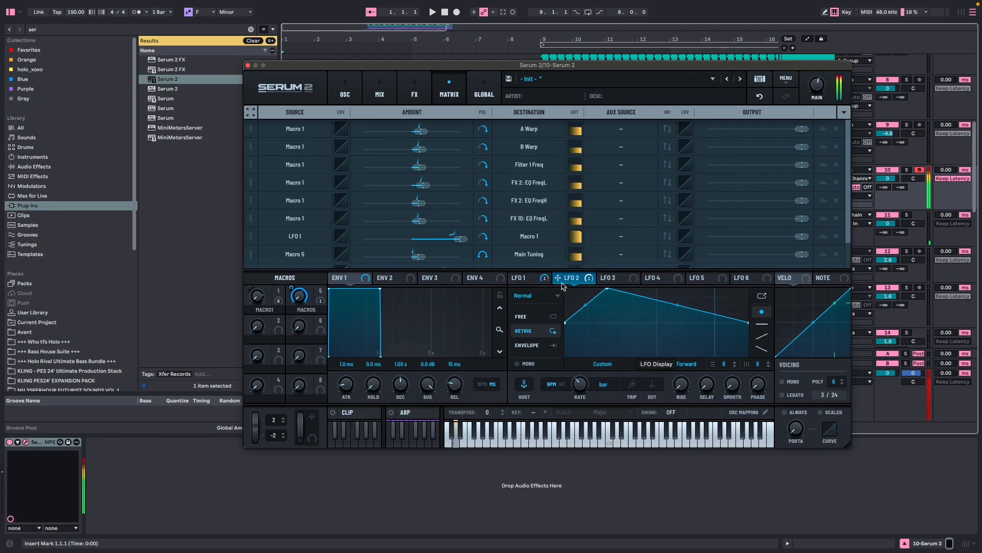
# Step: Reshape LFO 1 into a fast rise to an early peak, a dip past the middle and a second full-height peak near the end
pyautogui.click(524, 277)
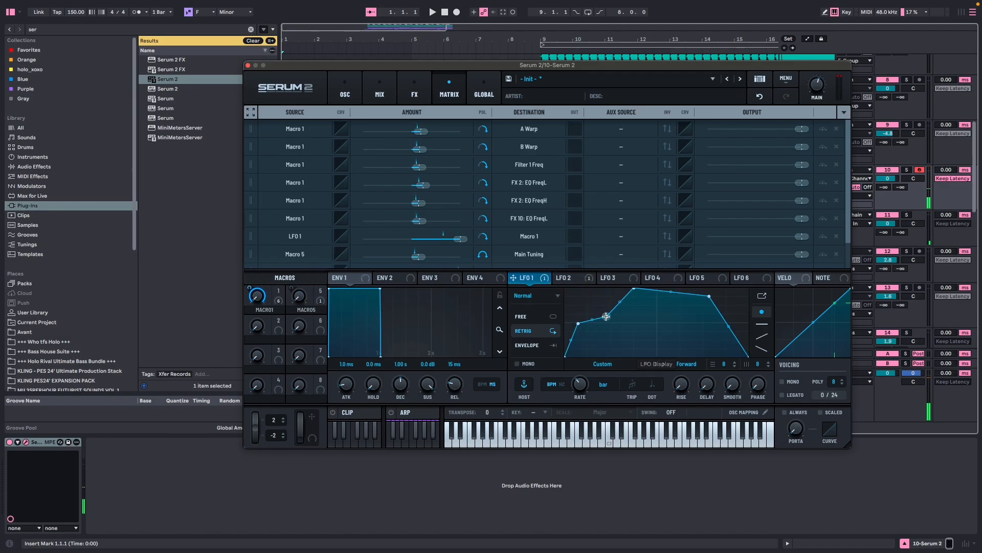
pyautogui.moveTo(607, 317); pyautogui.dragTo(593, 304)
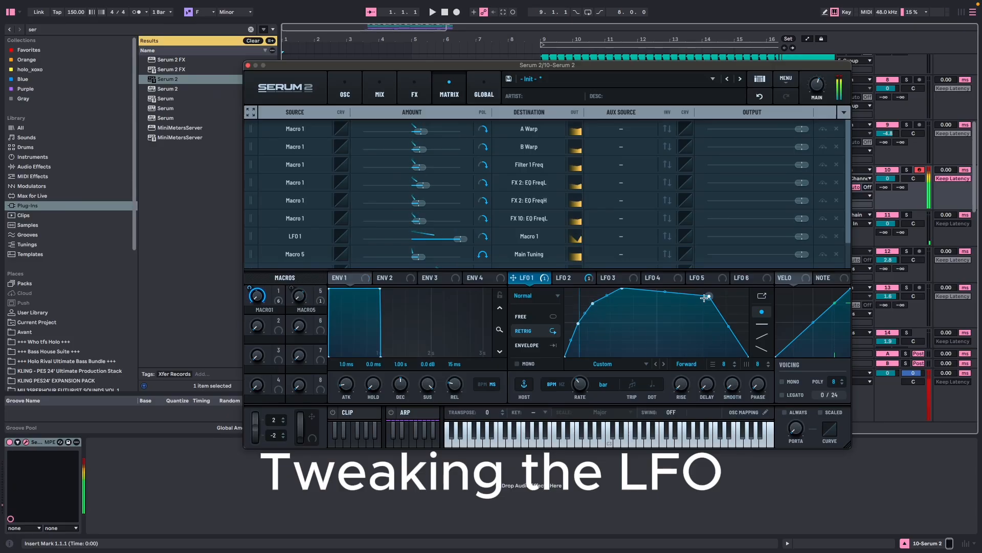
pyautogui.moveTo(709, 296); pyautogui.dragTo(642, 305)
pyautogui.doubleClick(729, 307)
pyautogui.doubleClick(683, 322)
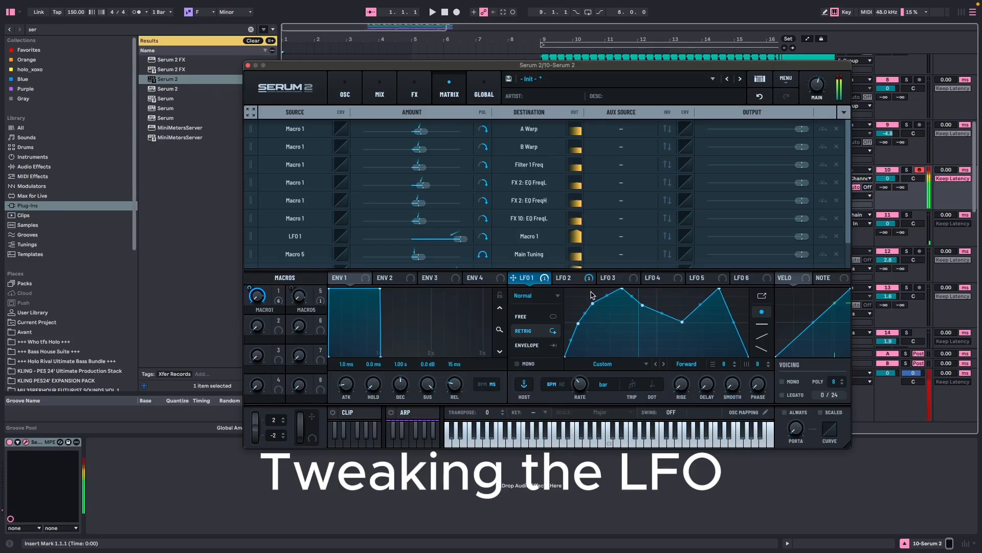
pyautogui.click(571, 278)
# Step: Add an Equalizer at the end of the effects chain with a low-band peak at 963 Hz, Q 31 and 6.7 dB gain
pyautogui.click(415, 91)
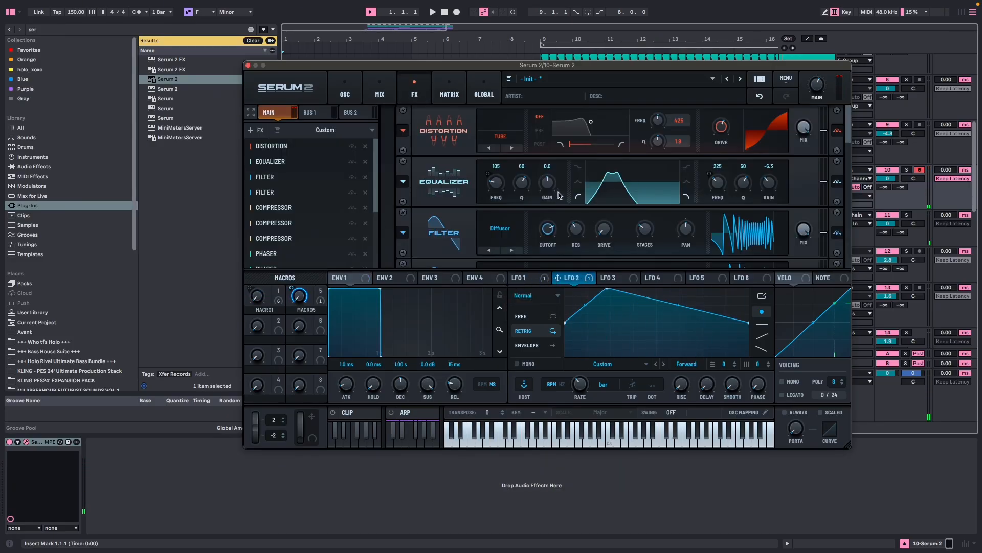
pyautogui.click(257, 130)
pyautogui.click(274, 210)
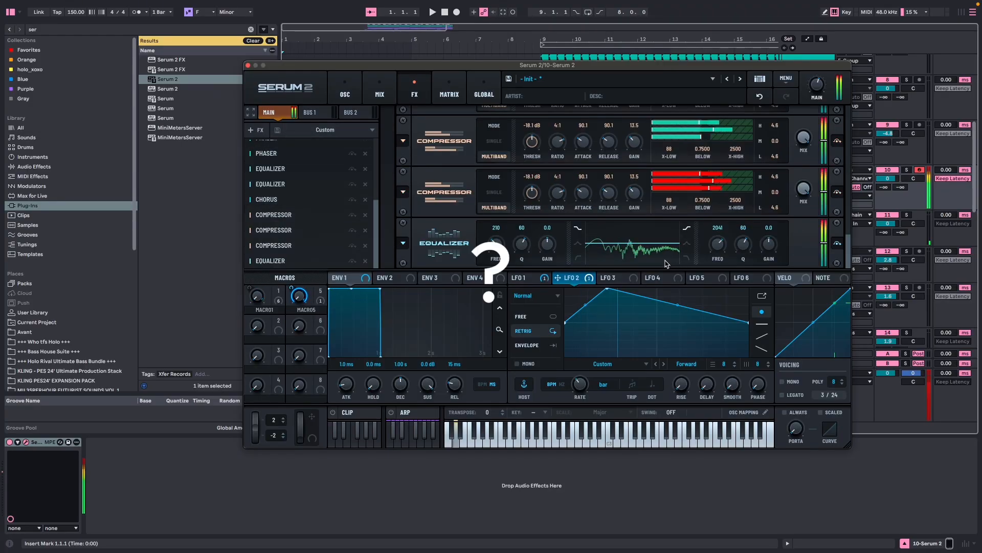
pyautogui.click(578, 243)
pyautogui.moveTo(547, 247)
pyautogui.mouseDown()
pyautogui.moveTo(524, 252)
pyautogui.moveTo(555, 233)
pyautogui.mouseUp()
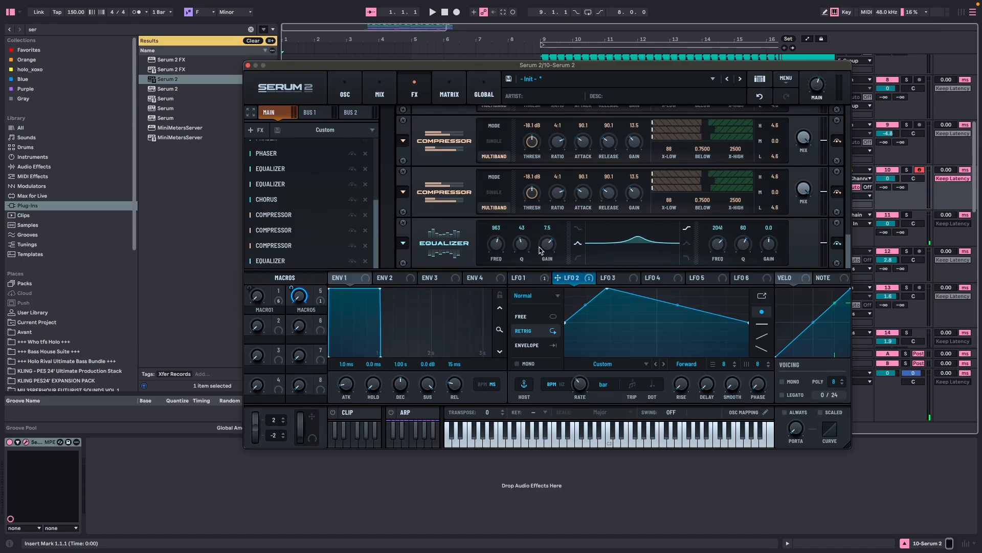
pyautogui.moveTo(525, 245); pyautogui.dragTo(524, 255)
pyautogui.moveTo(543, 247); pyautogui.dragTo(542, 249)
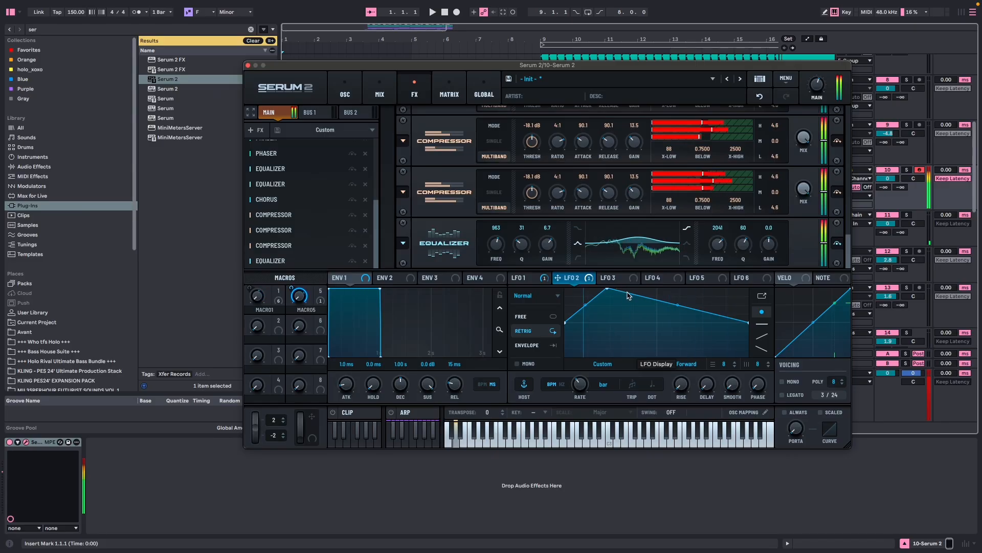
# Step: Add a point on LFO 2's falling slope, place it slightly above mid-height, and test the sound with notes
pyautogui.doubleClick(673, 318)
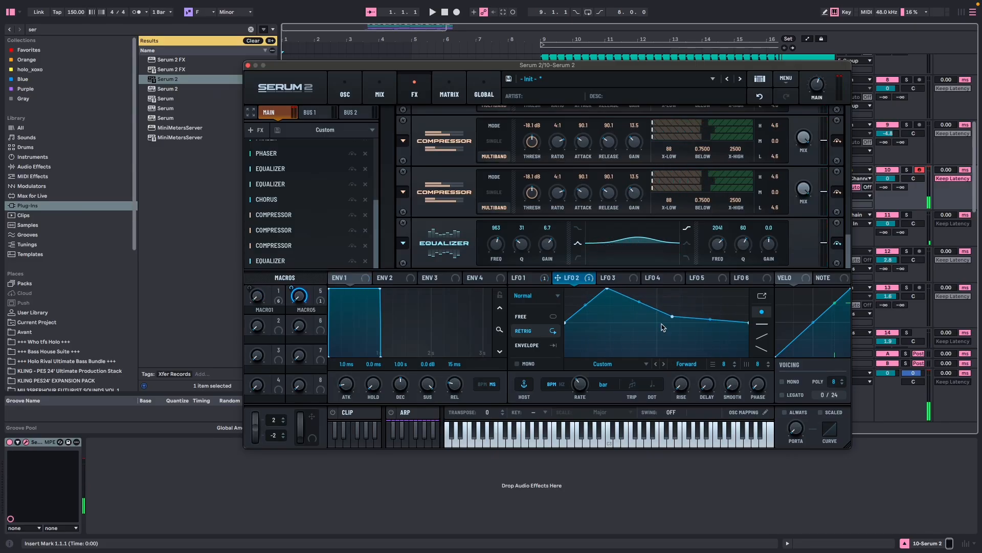
pyautogui.moveTo(749, 323)
pyautogui.mouseDown()
pyautogui.moveTo(748, 337)
pyautogui.moveTo(760, 322)
pyautogui.mouseUp()
pyautogui.moveTo(399, 66); pyautogui.dragTo(357, 66)
pyautogui.press('g')
pyautogui.press('g')
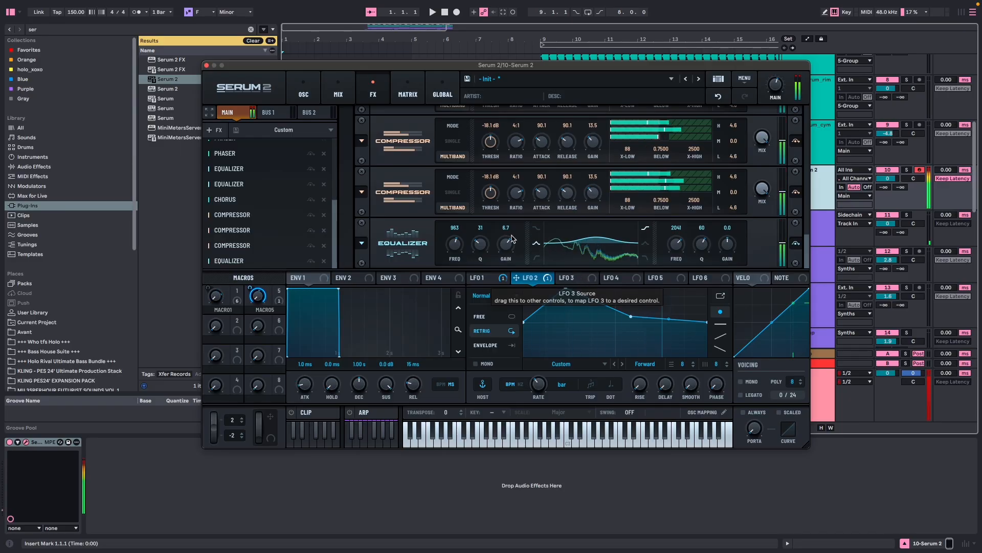
# Step: Add a Phaser just before the last Equalizer in the effects chain, and adjust its frequency and feedback
pyautogui.click(212, 130)
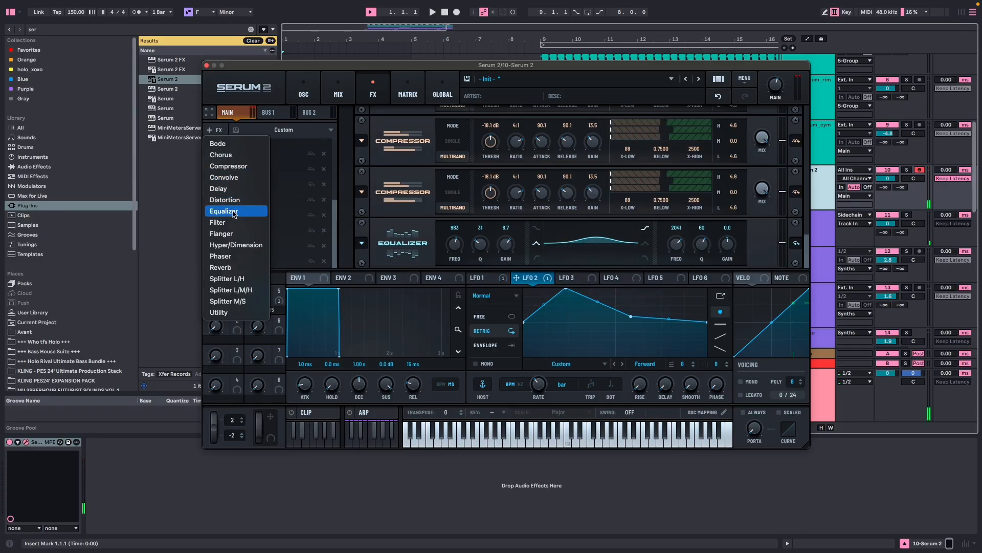
pyautogui.click(232, 259)
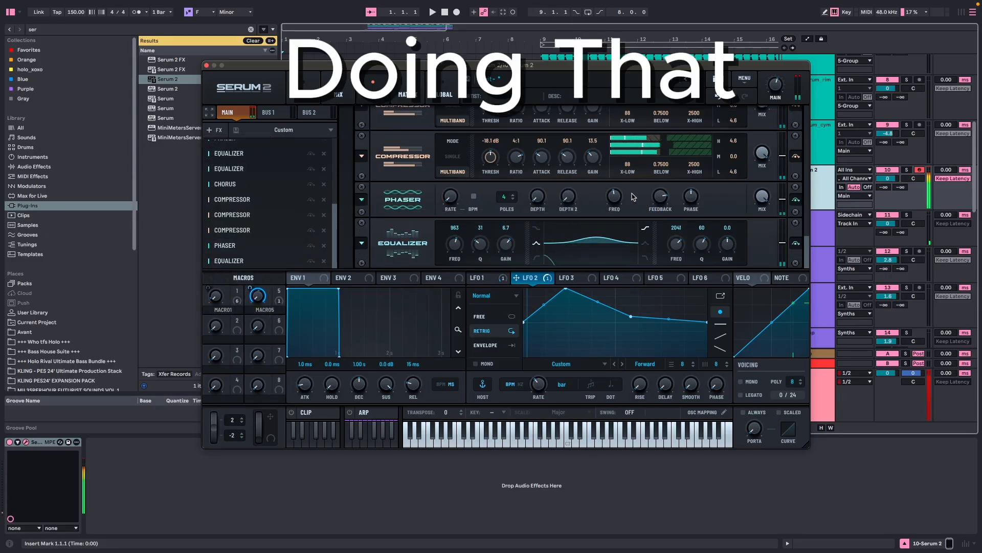
pyautogui.moveTo(633, 197); pyautogui.dragTo(589, 200)
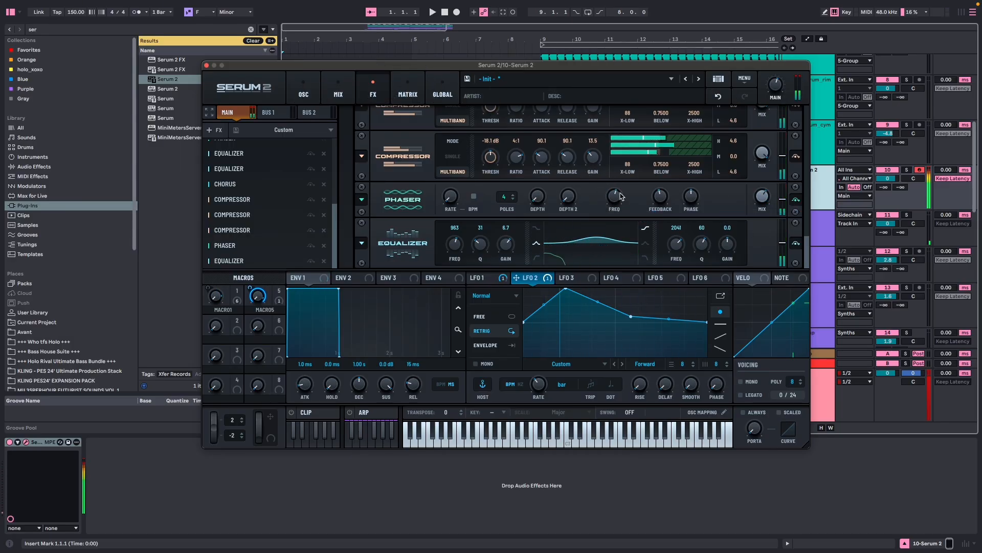
pyautogui.moveTo(657, 197); pyautogui.dragTo(646, 241)
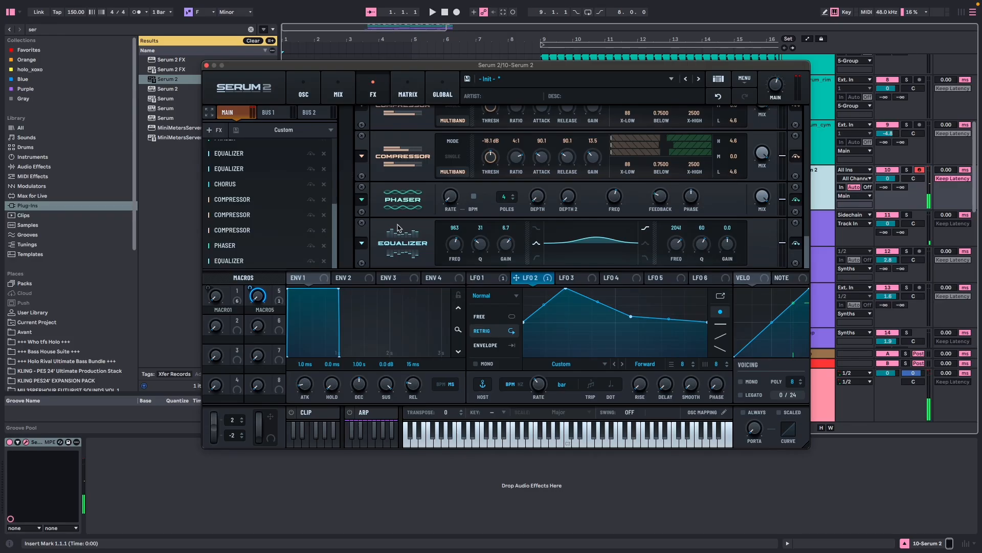
# Step: Add a Compressor at the chain's end with 6.0 gain, and give the preceding Equalizer a second peak at 47 Hz, Q 34 and 5.3 dB gain
pyautogui.click(214, 130)
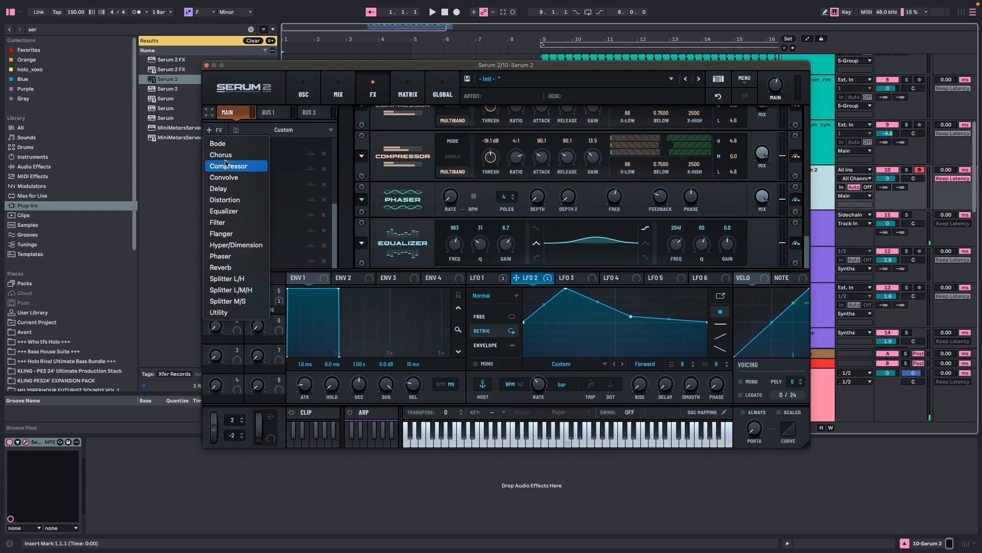
pyautogui.click(218, 165)
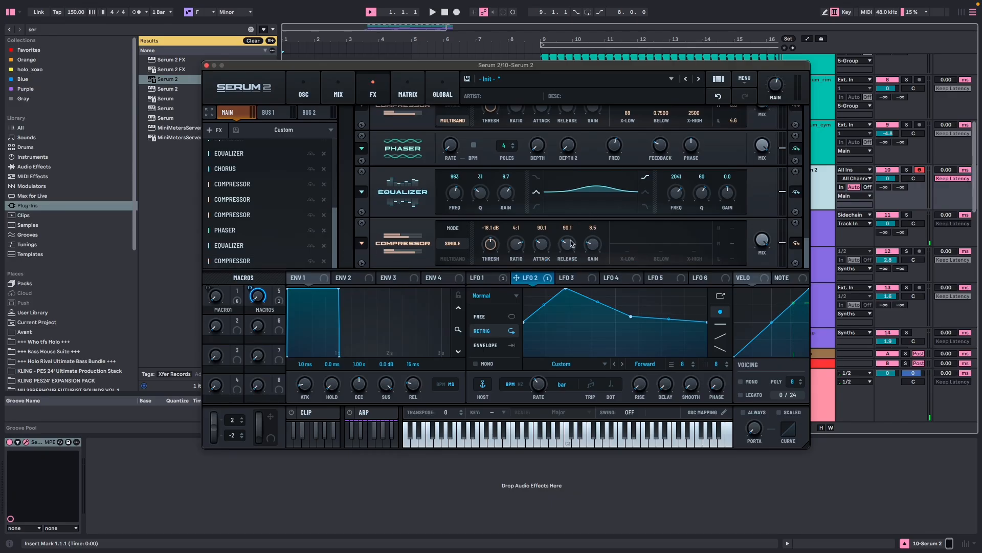
pyautogui.moveTo(593, 245)
pyautogui.mouseDown()
pyautogui.moveTo(586, 254)
pyautogui.moveTo(583, 243)
pyautogui.mouseUp()
pyautogui.moveTo(720, 192); pyautogui.dragTo(695, 204)
pyautogui.moveTo(673, 193); pyautogui.dragTo(714, 192)
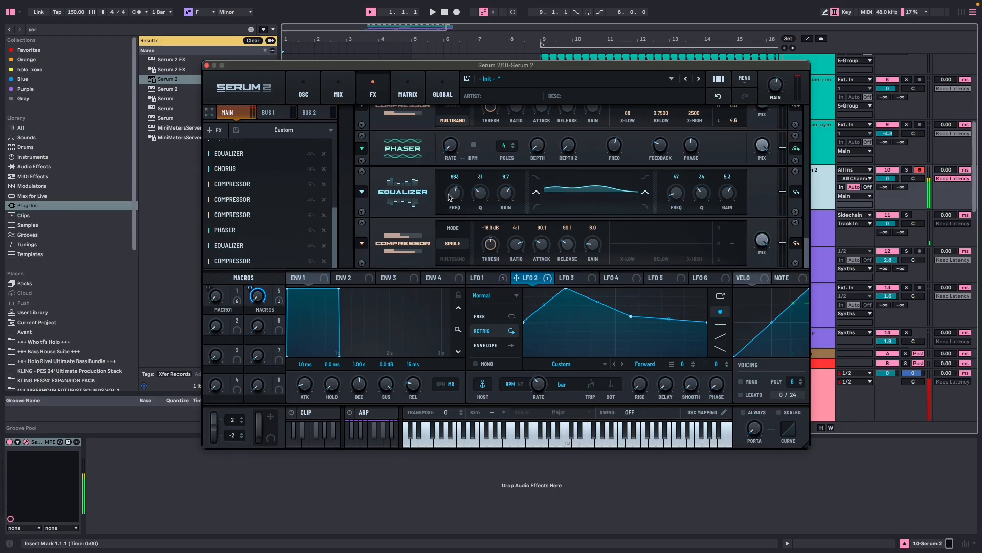
# Step: Lower the second Diffusor filter's cutoff to about 406 Hz and reduce its stages
pyautogui.scroll(3, 405, 199)
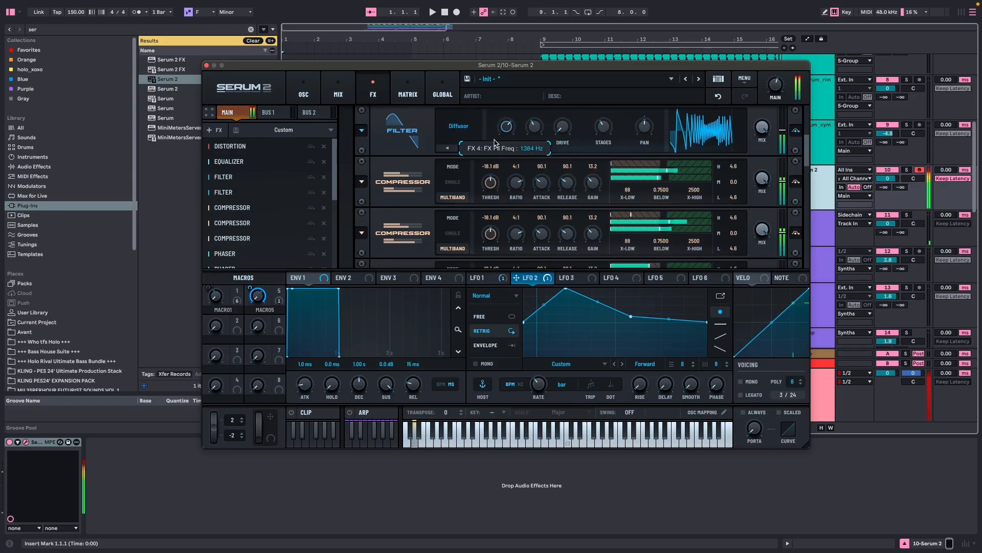
pyautogui.moveTo(495, 143); pyautogui.dragTo(491, 154)
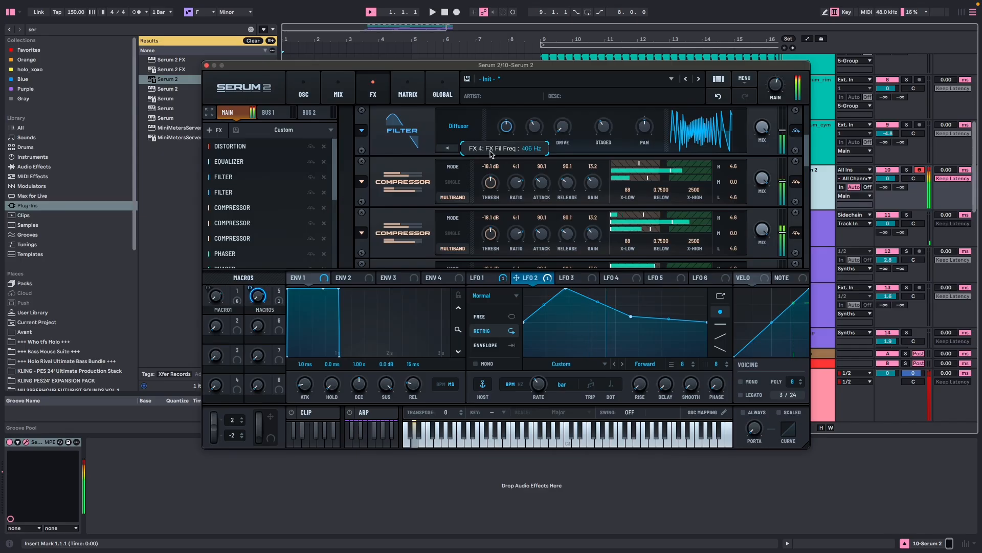
pyautogui.moveTo(603, 129); pyautogui.dragTo(597, 145)
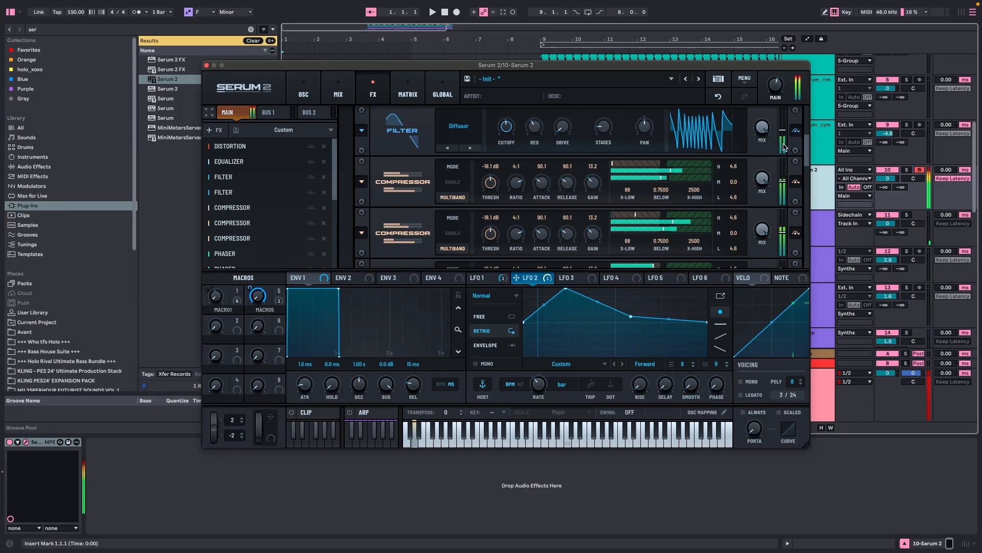
# Step: On the Equalizer before the Chorus, set the notch frequency to 388 Hz and the boosted peak's frequency to 961 Hz
pyautogui.scroll(-10, 784, 148)
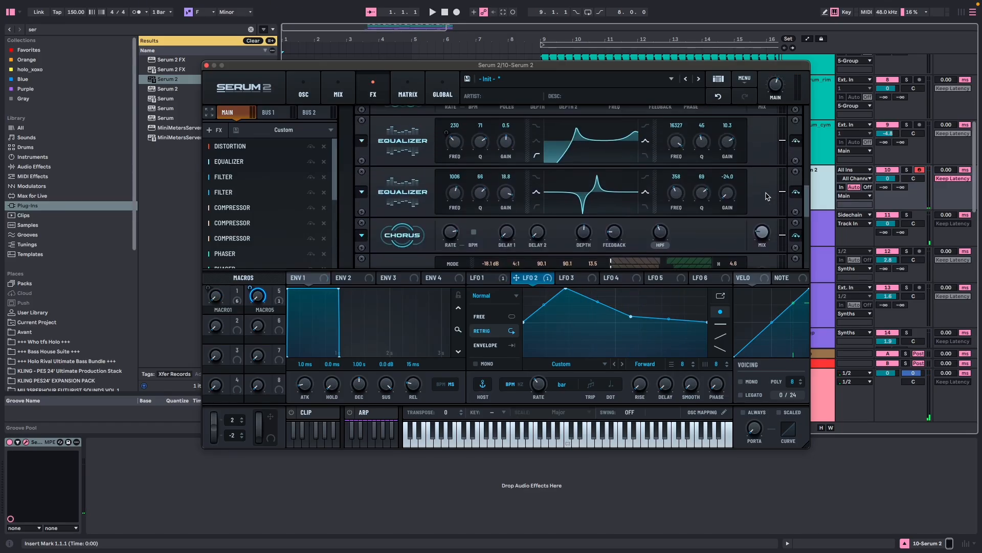
pyautogui.scroll(-3, 674, 194)
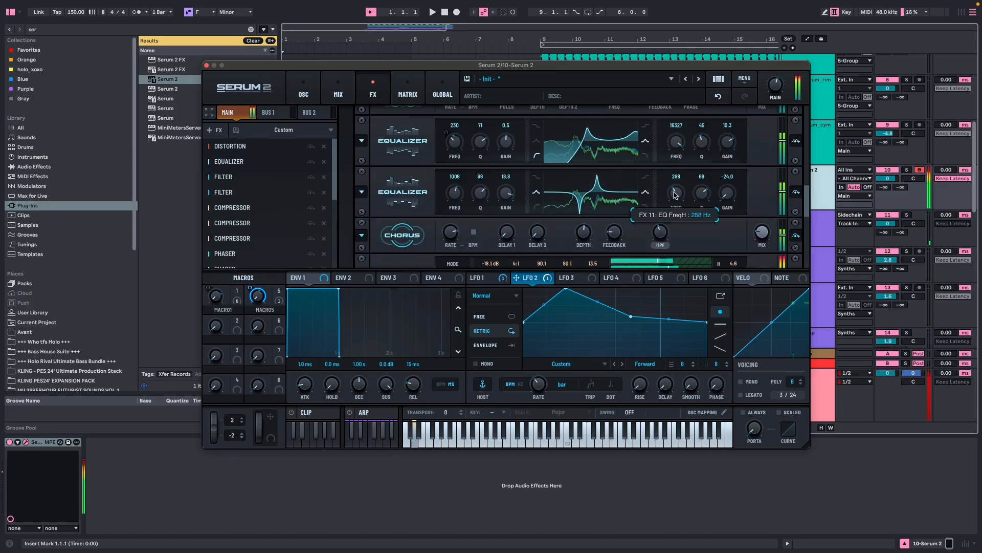
pyautogui.moveTo(674, 194)
pyautogui.mouseDown()
pyautogui.moveTo(676, 178)
pyautogui.moveTo(675, 188)
pyautogui.mouseUp()
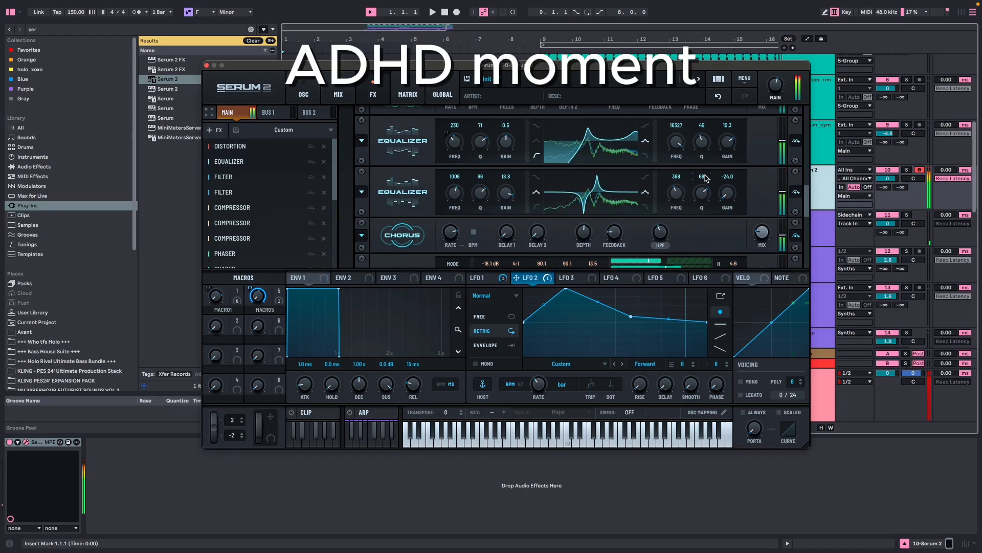
pyautogui.moveTo(457, 193); pyautogui.dragTo(459, 199)
pyautogui.scroll(6, 705, 222)
pyautogui.scroll(-9, 705, 222)
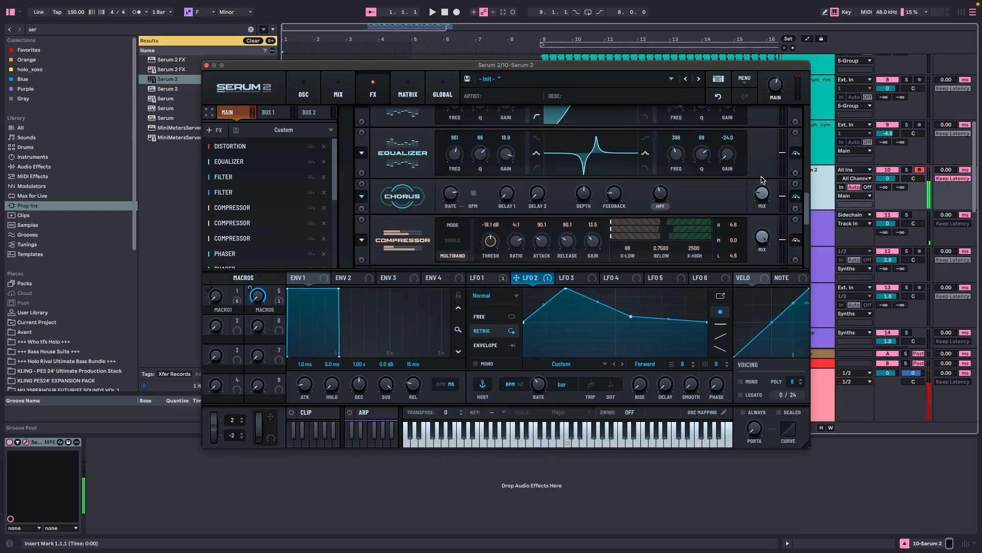
pyautogui.scroll(5, 705, 222)
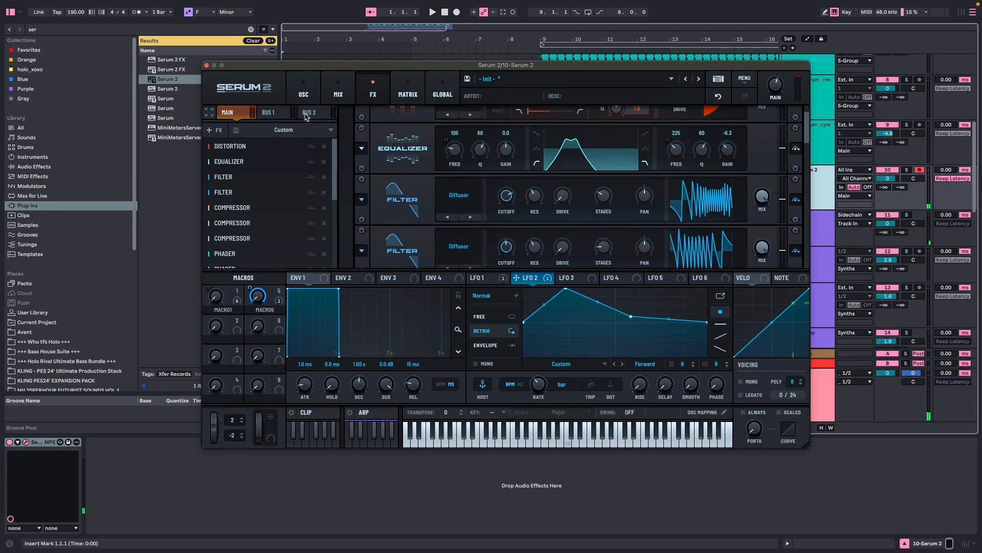
# Step: Set oscillator B's second warp to Bend + with an amount of about 53%
pyautogui.click(303, 91)
pyautogui.moveTo(450, 65); pyautogui.dragTo(508, 81)
pyautogui.click(369, 263)
pyautogui.click(366, 266)
pyautogui.click(507, 261)
pyautogui.moveTo(520, 294)
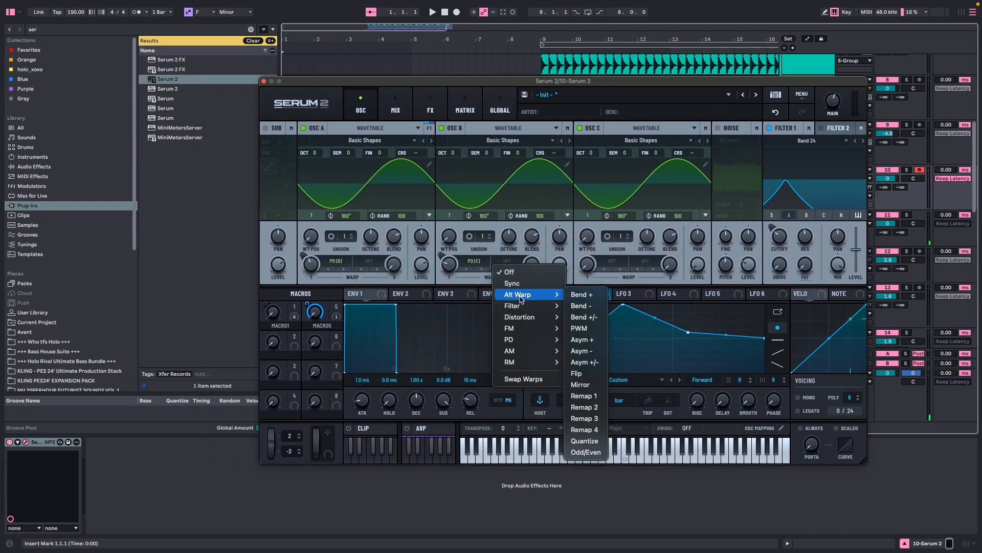
pyautogui.click(578, 294)
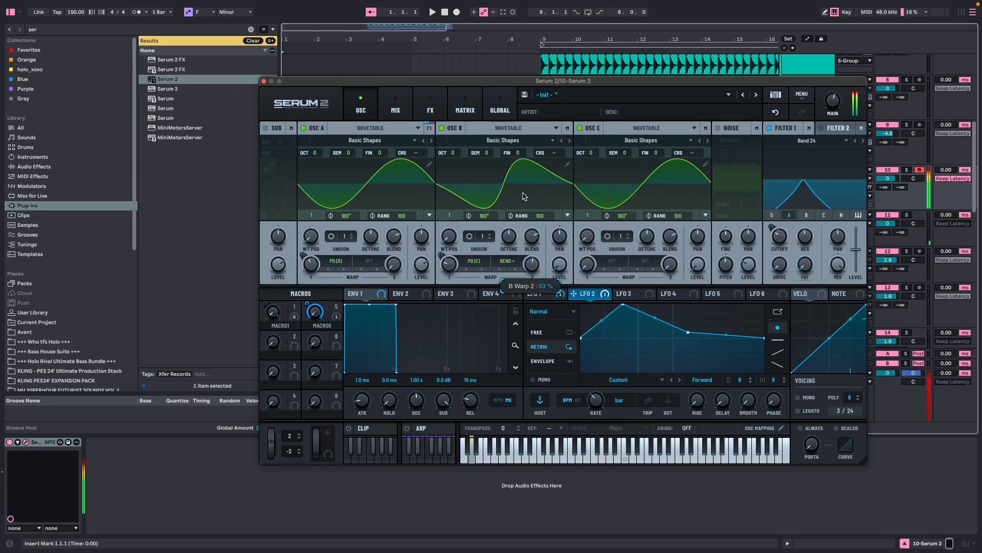
# Step: Set oscillator A's second warp to Bend - with a small amount, and fine-tune the Band 24 filter's cutoff
pyautogui.click(369, 261)
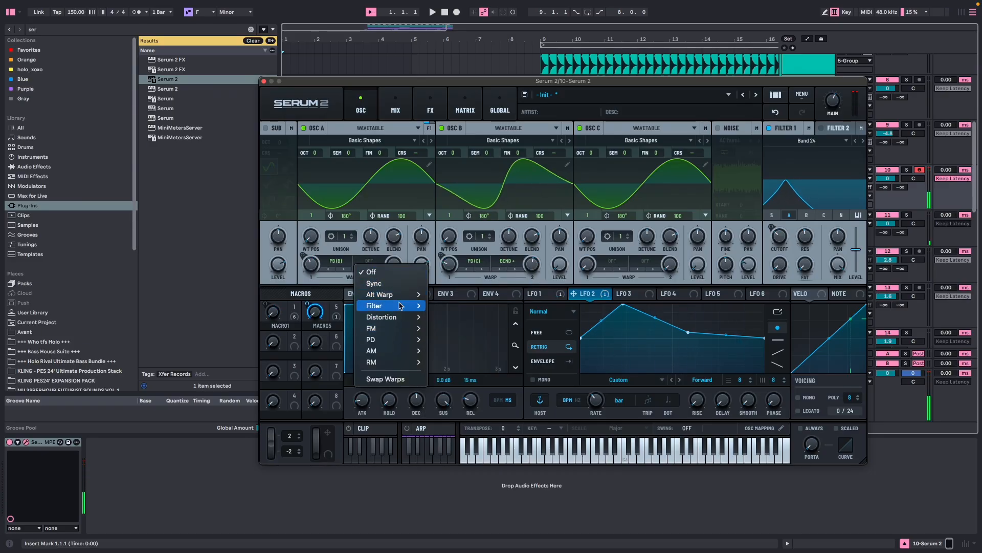
pyautogui.moveTo(409, 295)
pyautogui.click(446, 307)
pyautogui.moveTo(393, 265); pyautogui.dragTo(379, 224)
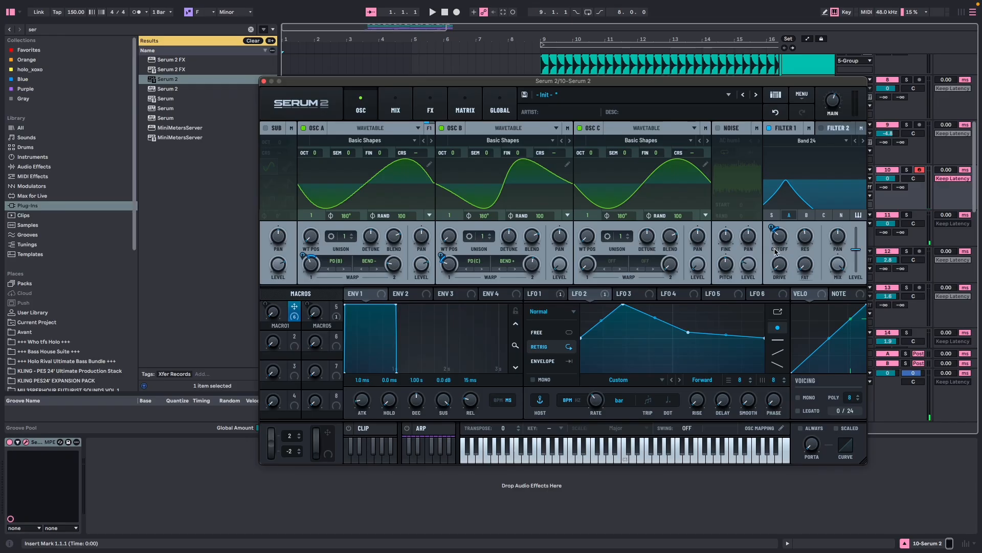
pyautogui.moveTo(780, 243); pyautogui.dragTo(772, 229)
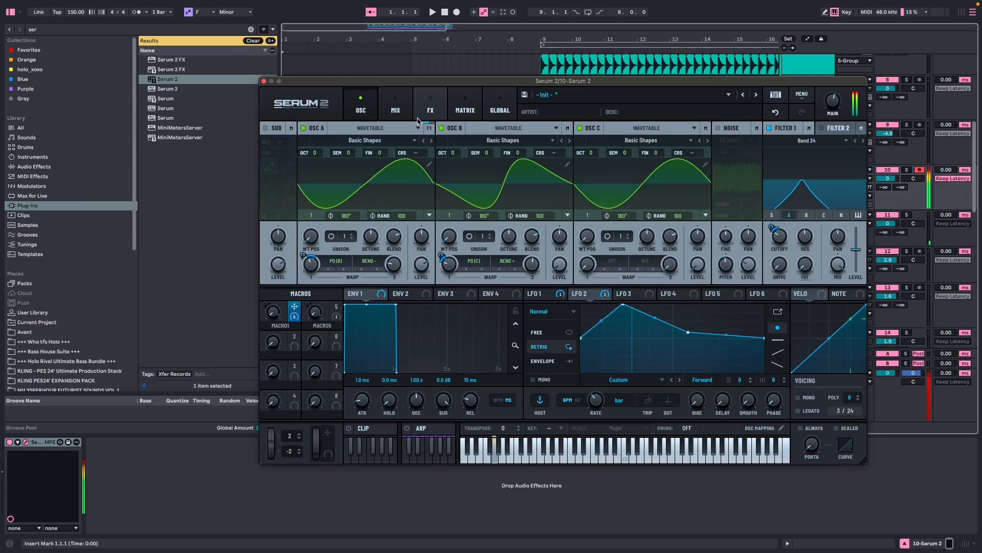
# Step: Set the first Equalizer's low band to 155 Hz with Q 76 and its high band to 487 Hz with Q 76
pyautogui.click(396, 107)
pyautogui.click(430, 107)
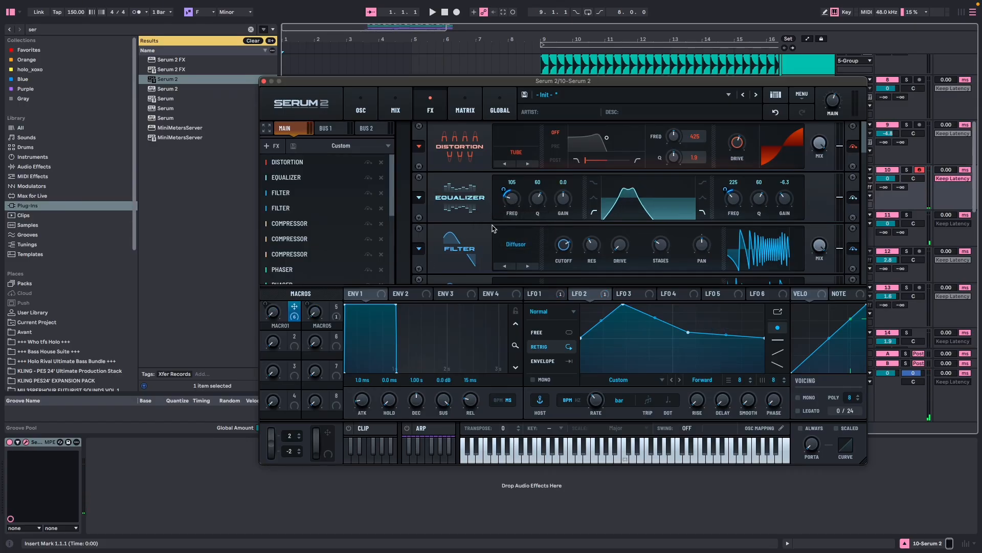
pyautogui.moveTo(515, 209); pyautogui.dragTo(514, 200)
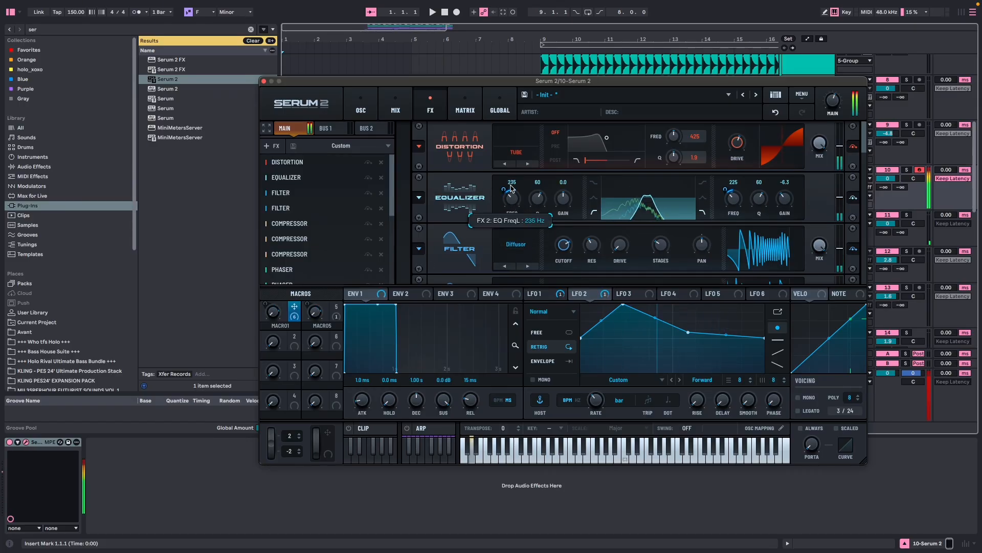
pyautogui.moveTo(733, 198); pyautogui.dragTo(756, 181)
pyautogui.moveTo(733, 198); pyautogui.dragTo(734, 202)
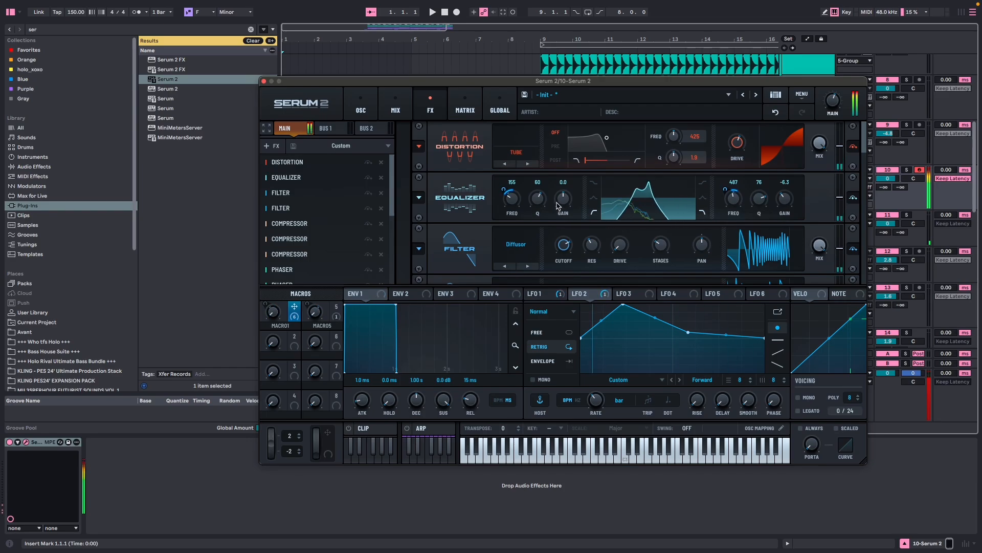
pyautogui.moveTo(537, 200); pyautogui.dragTo(539, 182)
# Step: Adjust the Distortion's drive and output level, and check the levels down the rest of the effects chain
pyautogui.moveTo(737, 143); pyautogui.dragTo(762, 90)
pyautogui.moveTo(839, 146); pyautogui.dragTo(840, 128)
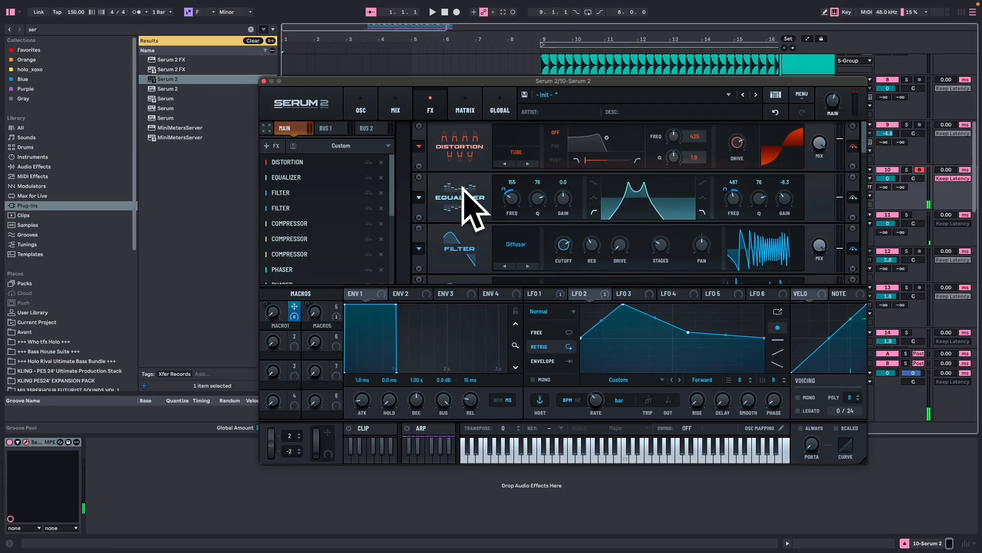
pyautogui.moveTo(839, 139)
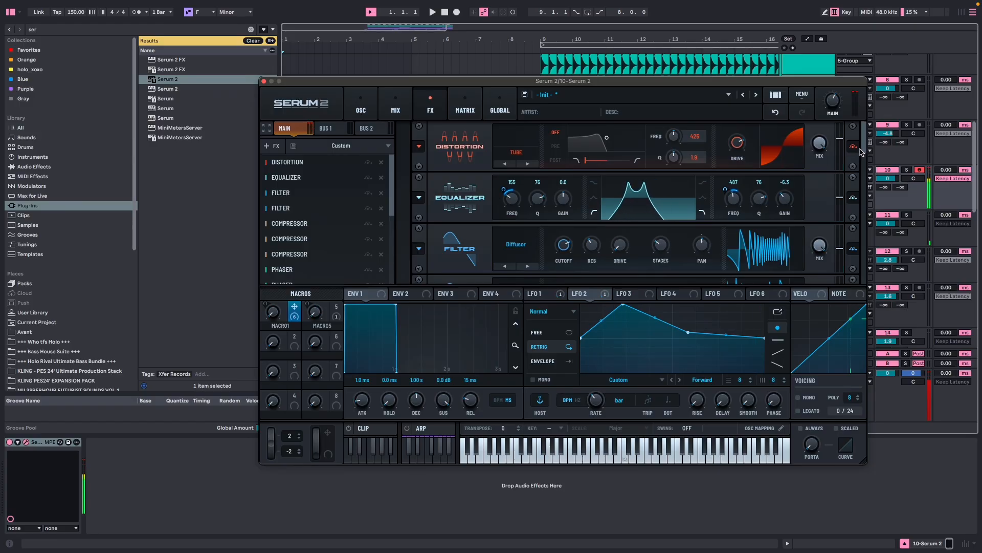
pyautogui.moveTo(860, 152); pyautogui.dragTo(840, 254)
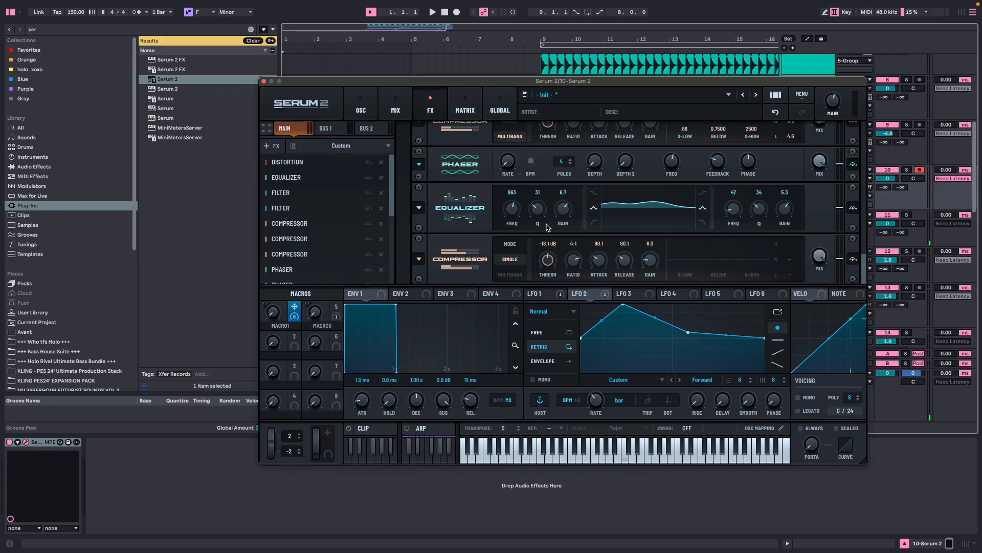
# Step: Raise LFO 2's falling-slope point, and save the preset as "Virtual Riot style freebie" with the description "Free preset from Growls video, more on Patreon :)"
pyautogui.click(361, 107)
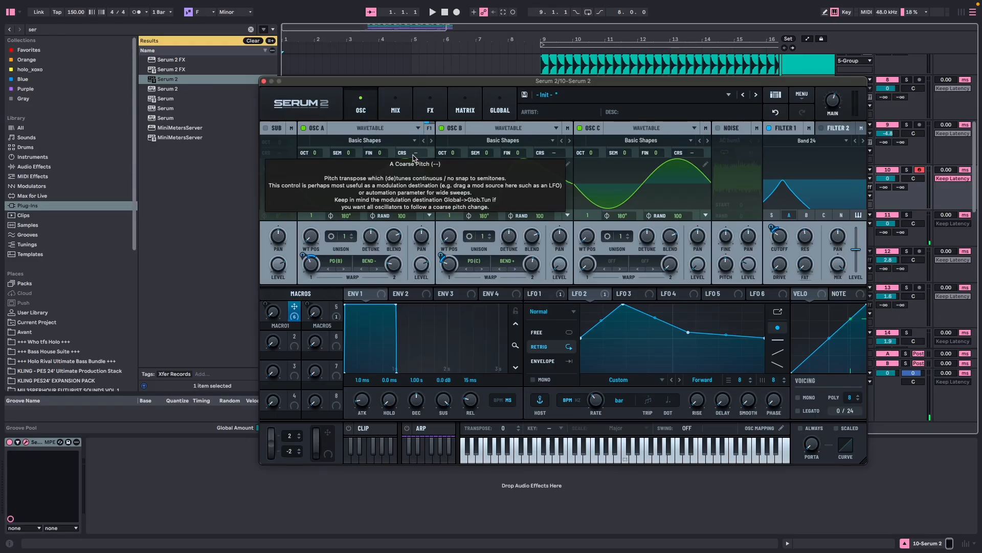
pyautogui.moveTo(688, 332); pyautogui.dragTo(687, 320)
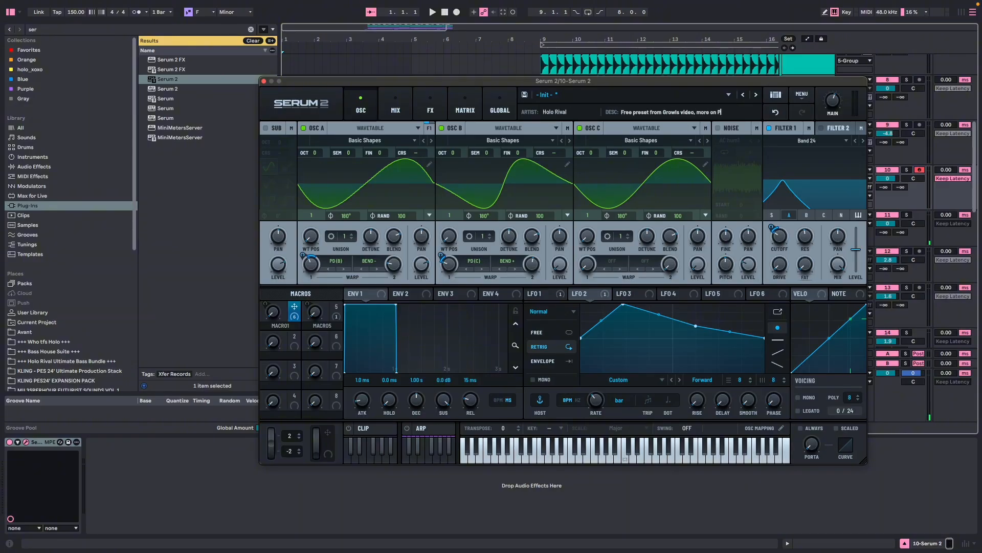
pyautogui.write('atreon :)')
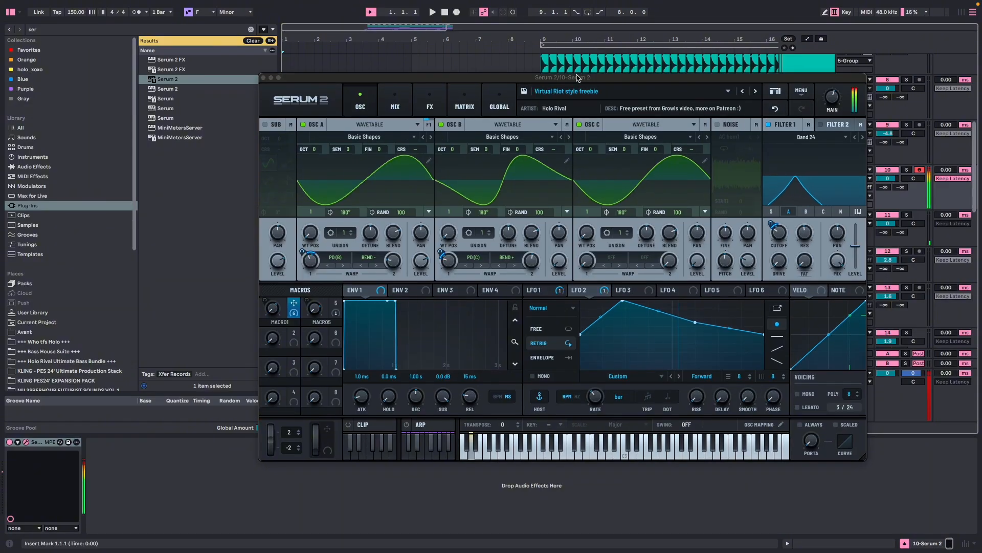
pyautogui.moveTo(579, 77); pyautogui.dragTo(549, 67)
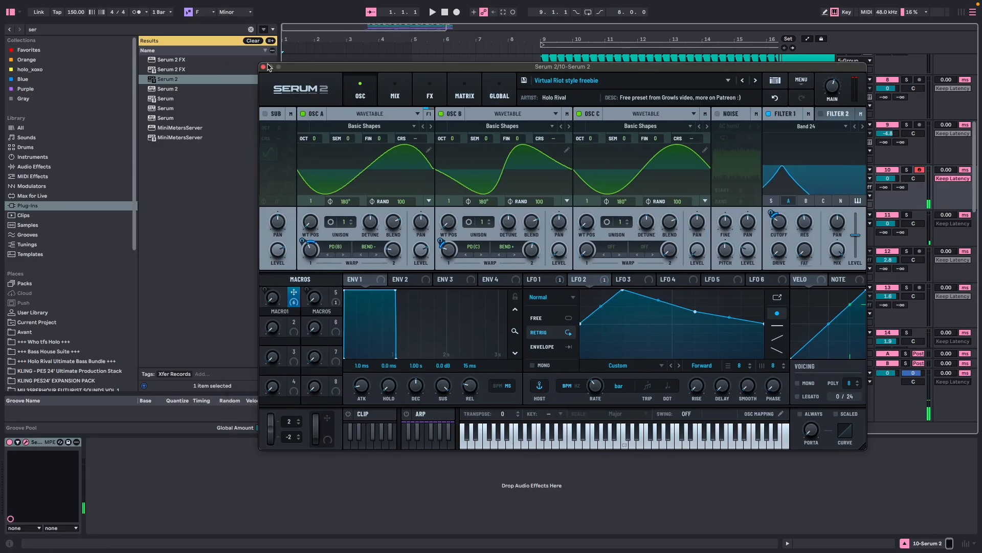
pyautogui.click(429, 92)
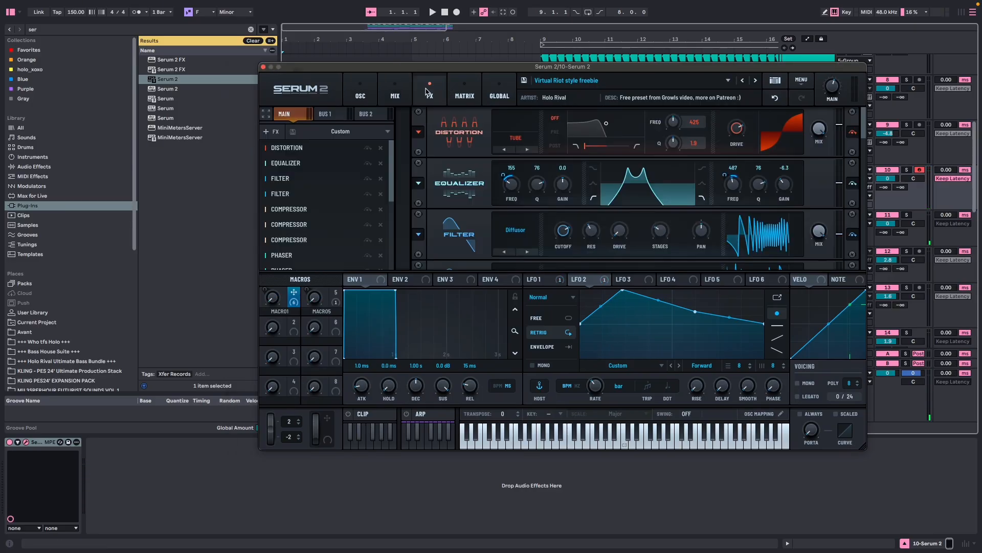
pyautogui.scroll(-5, 862, 137)
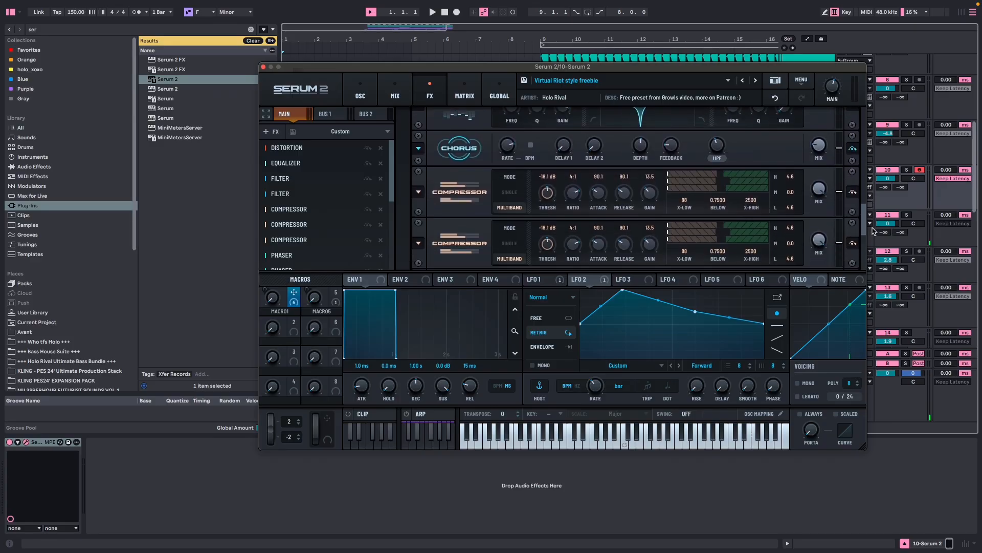
pyautogui.click(360, 92)
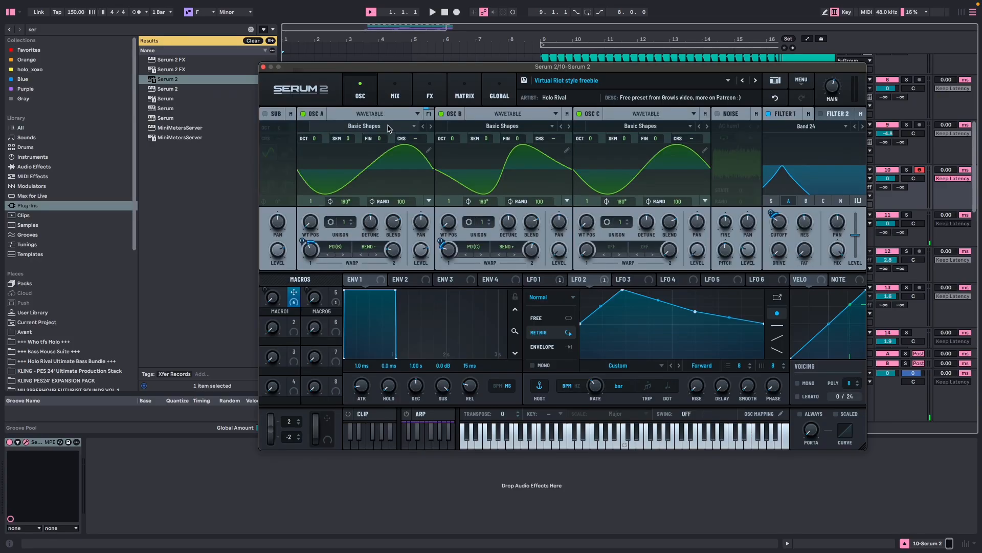
# Step: Choose the "Nasko Bitcrush Inspo" preset from the Growls folder of the Holo Rival Patreon presets
pyautogui.click(585, 82)
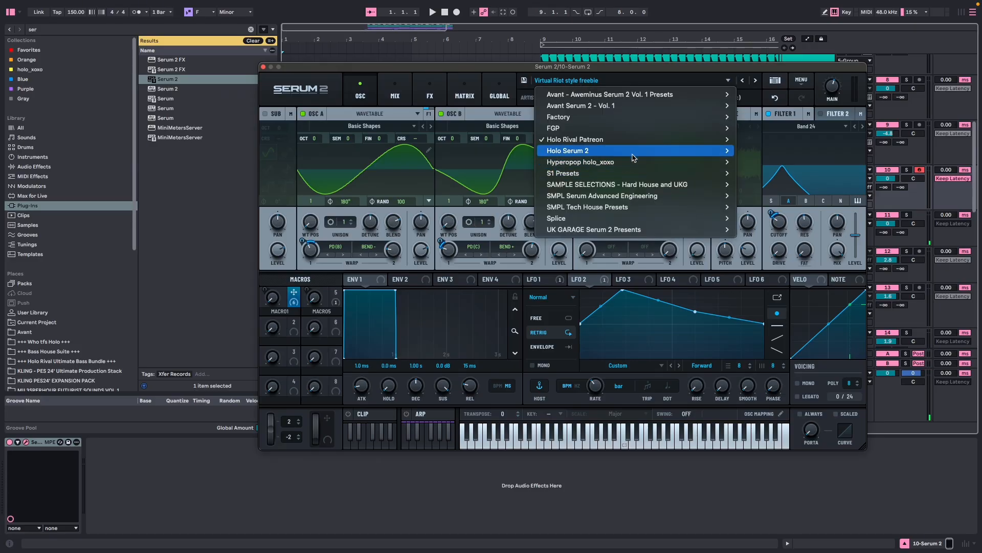
pyautogui.moveTo(640, 139)
pyautogui.moveTo(757, 139)
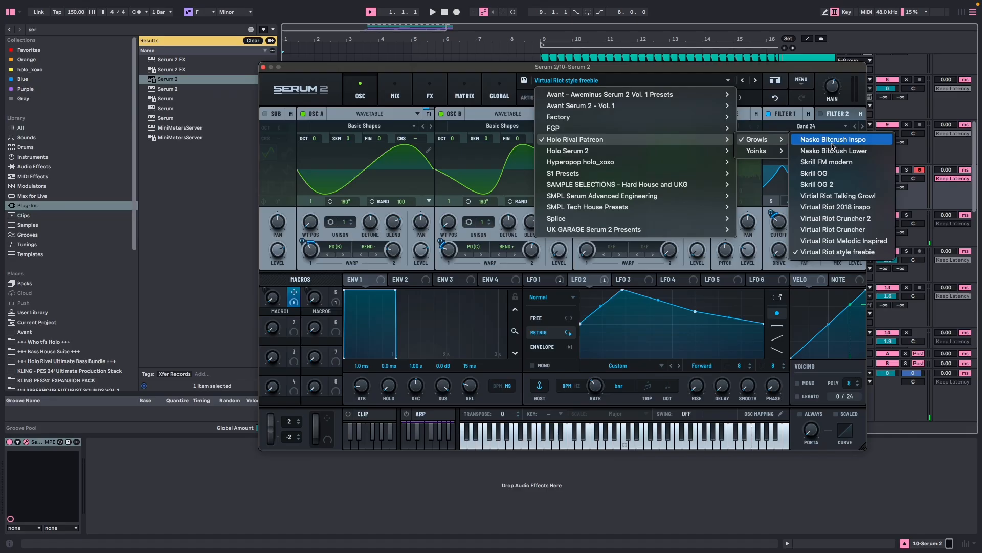
pyautogui.click(831, 140)
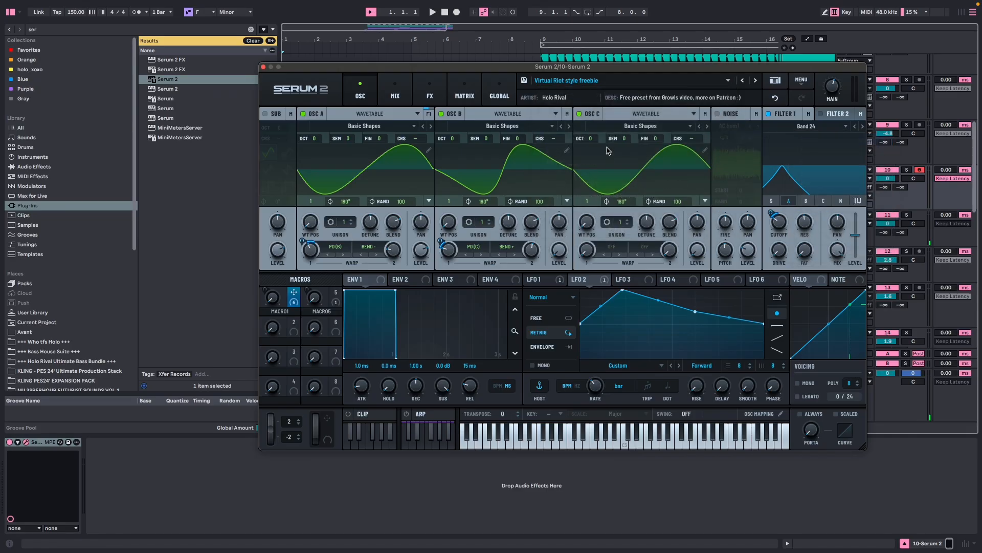
# Step: Audition the growl presets one after another through to "Virtual Riot style freebie", and reopen the Holo Rival Patreon preset list
pyautogui.click(757, 82)
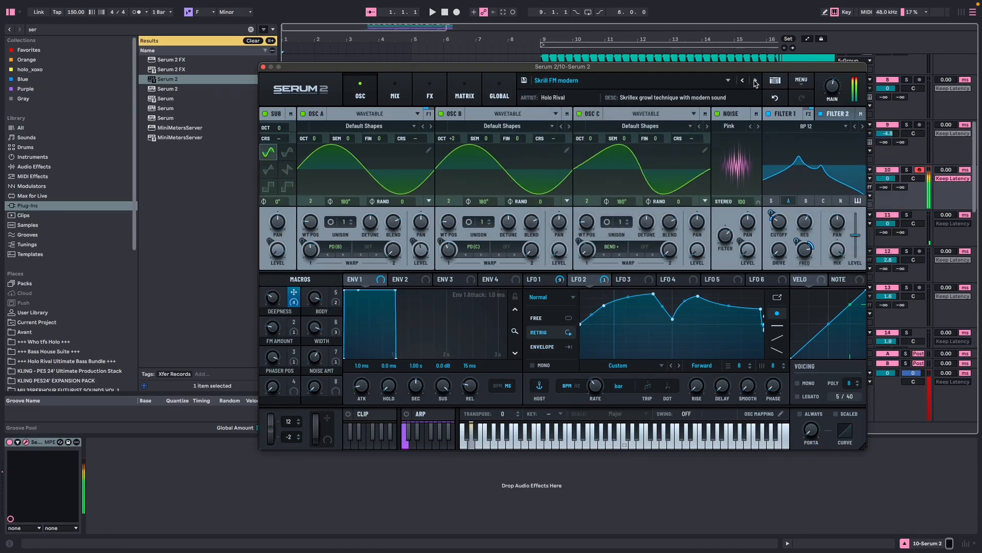
pyautogui.click(755, 82)
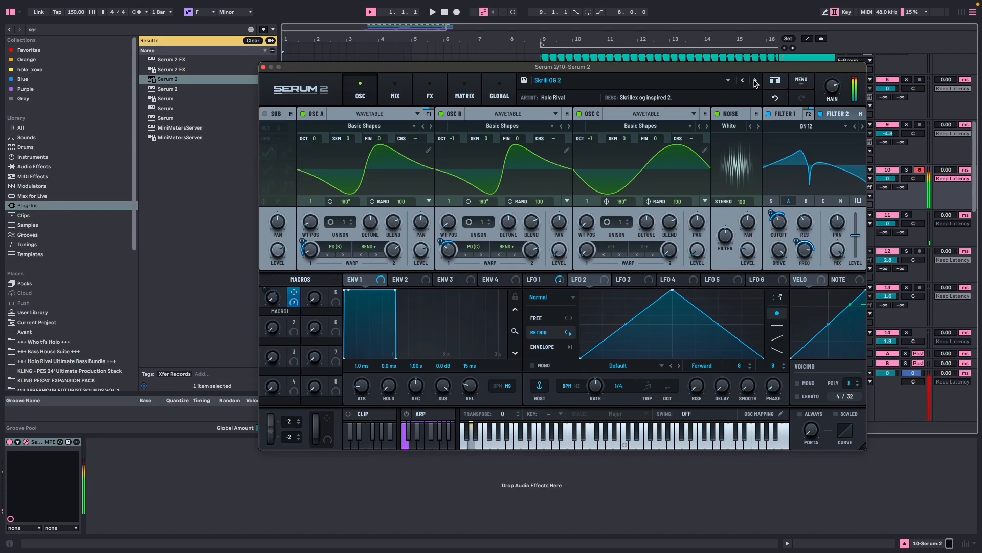
pyautogui.click(756, 82)
pyautogui.click(755, 82)
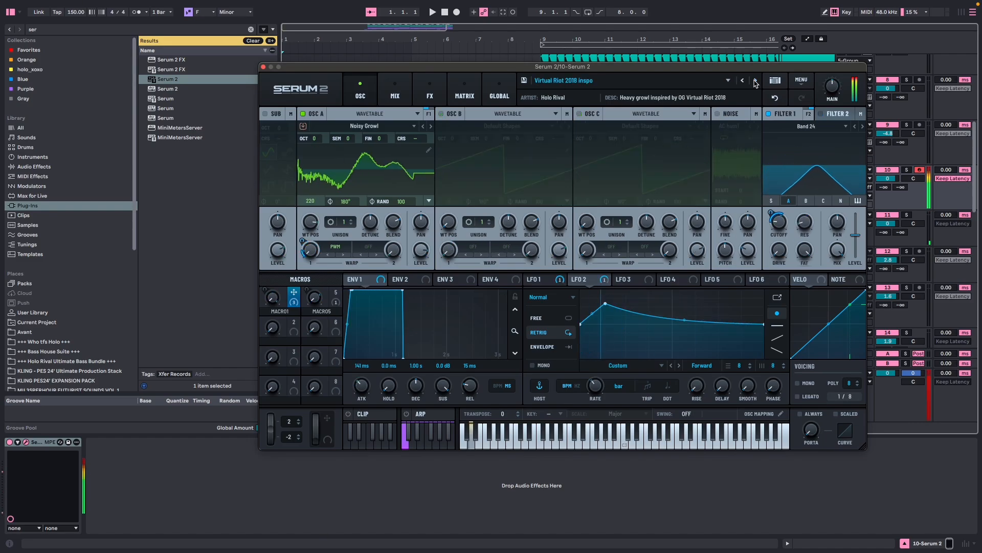
pyautogui.click(755, 82)
pyautogui.click(755, 82)
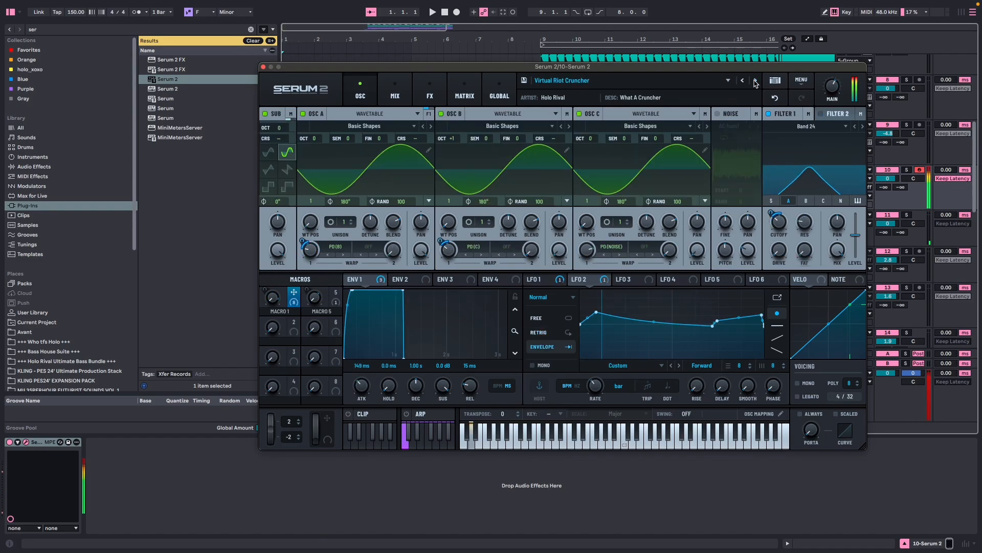
pyautogui.click(755, 82)
pyautogui.click(755, 82)
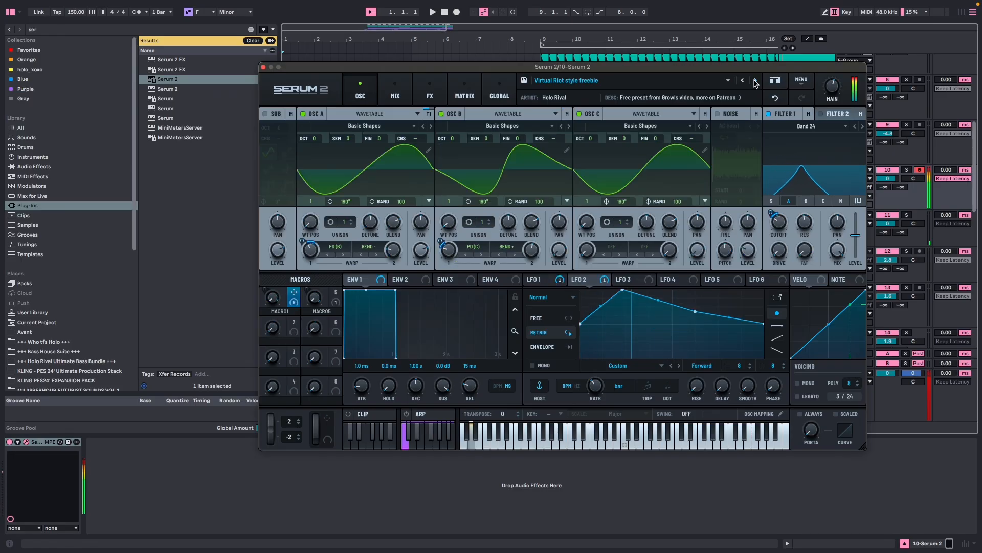
pyautogui.click(755, 82)
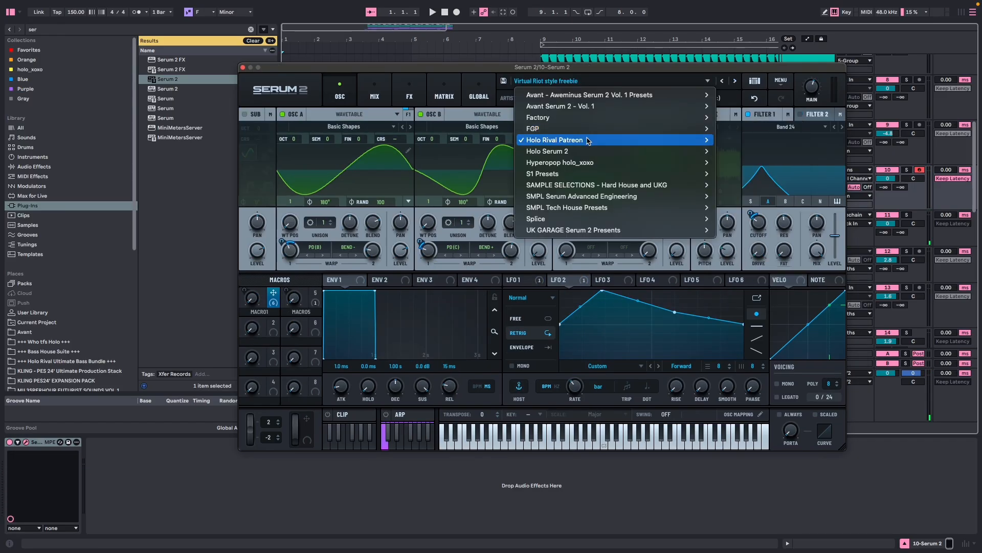
pyautogui.moveTo(587, 141)
pyautogui.moveTo(760, 143)
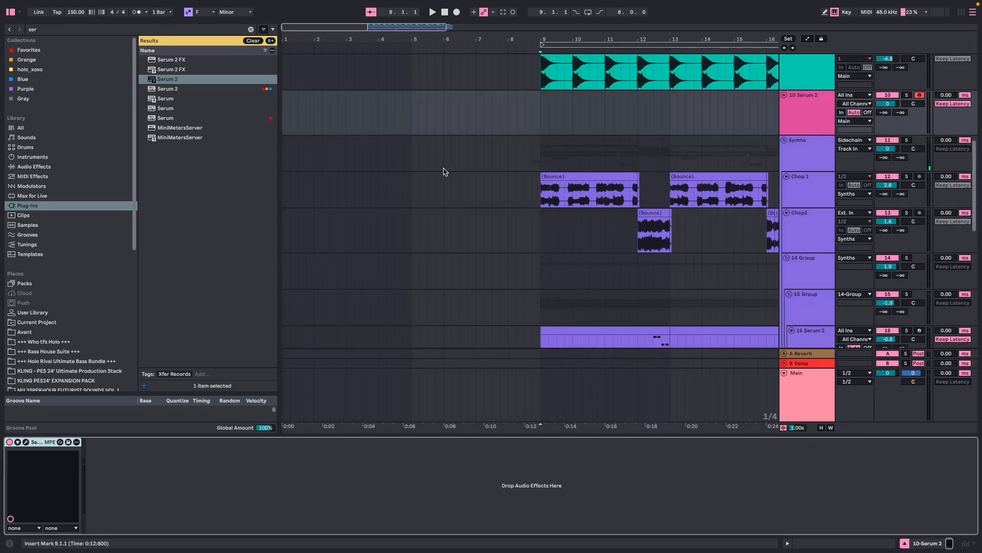
# Step: Play the arrangement from bar 9 to its end while looking through the drum, chop and Serum 2 synth tracks
pyautogui.scroll(-10, 443, 169)
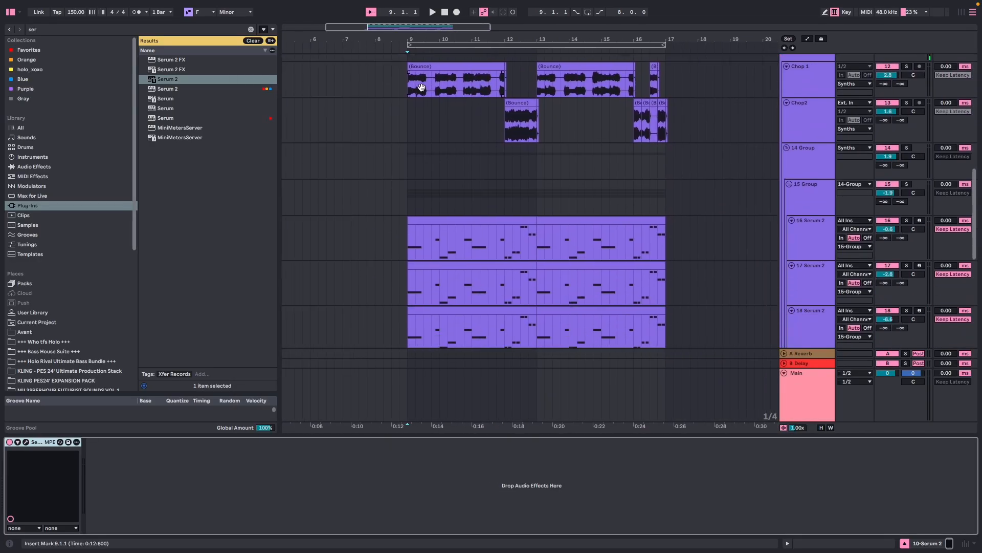
pyautogui.click(473, 179)
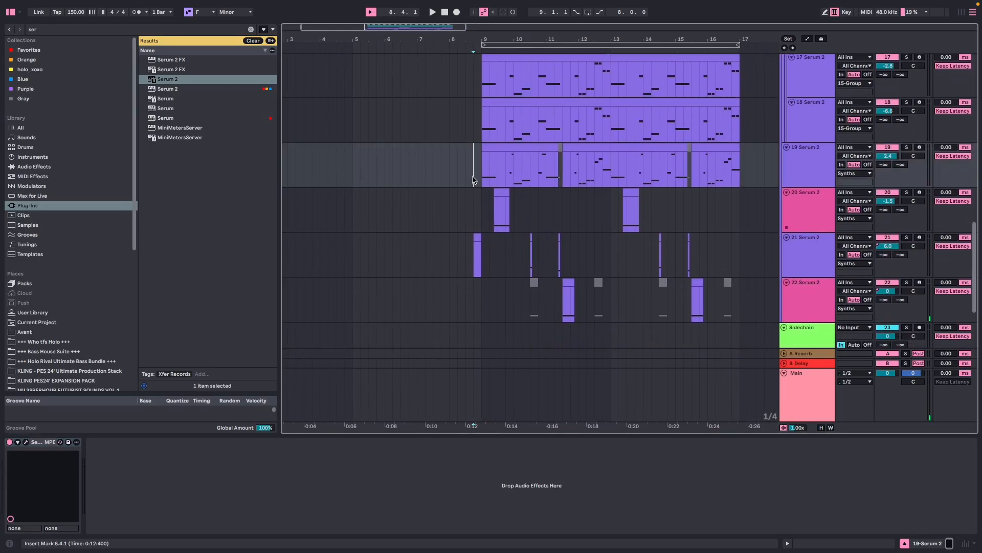
pyautogui.scroll(5, 551, 234)
pyautogui.press('space')
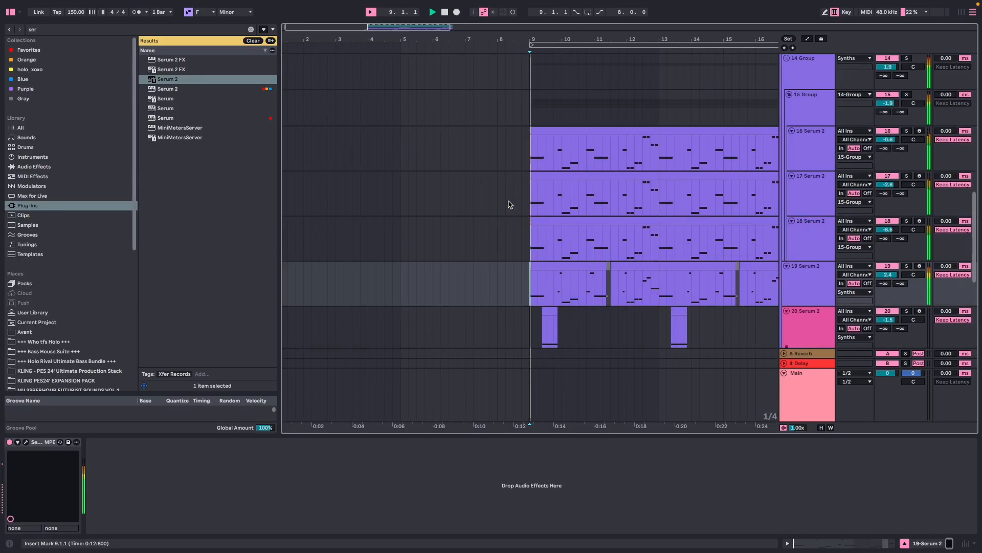
pyautogui.scroll(-3, 629, 220)
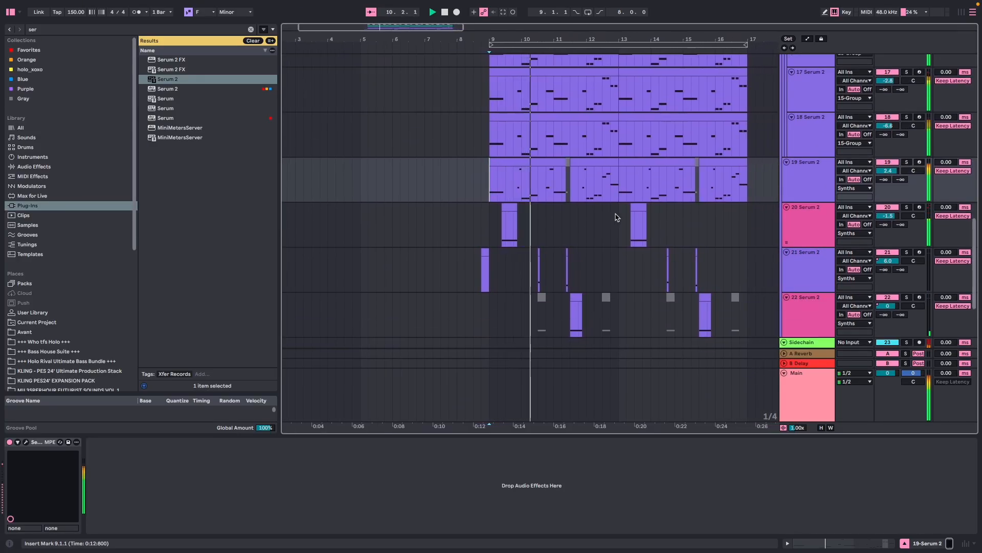
pyautogui.scroll(1, 588, 208)
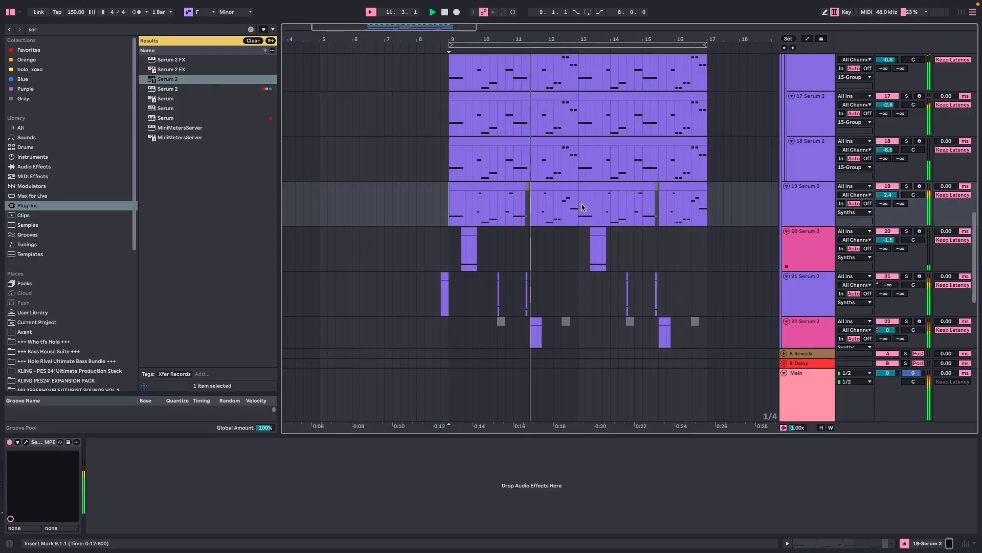
pyautogui.scroll(1, 594, 215)
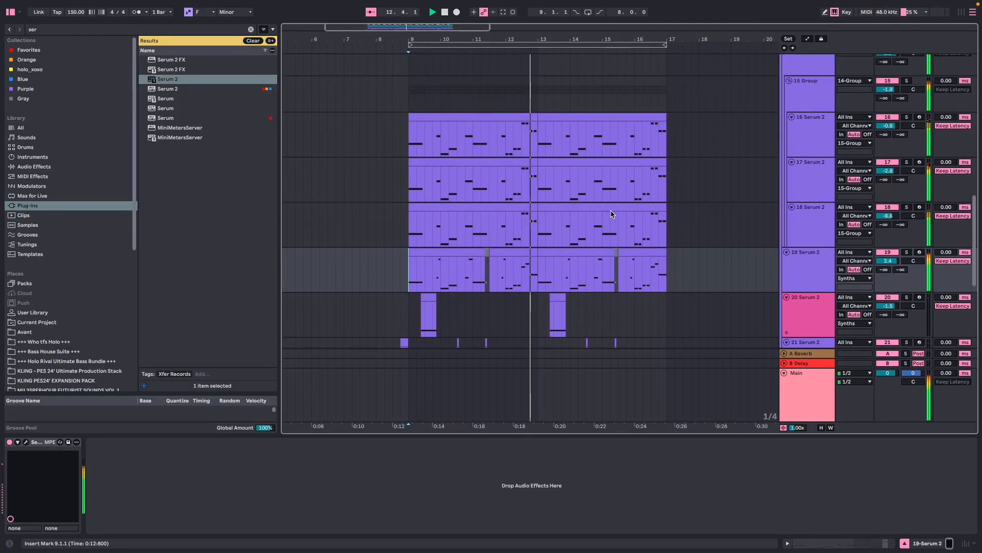
pyautogui.scroll(7, 591, 217)
pyautogui.scroll(-5, 576, 210)
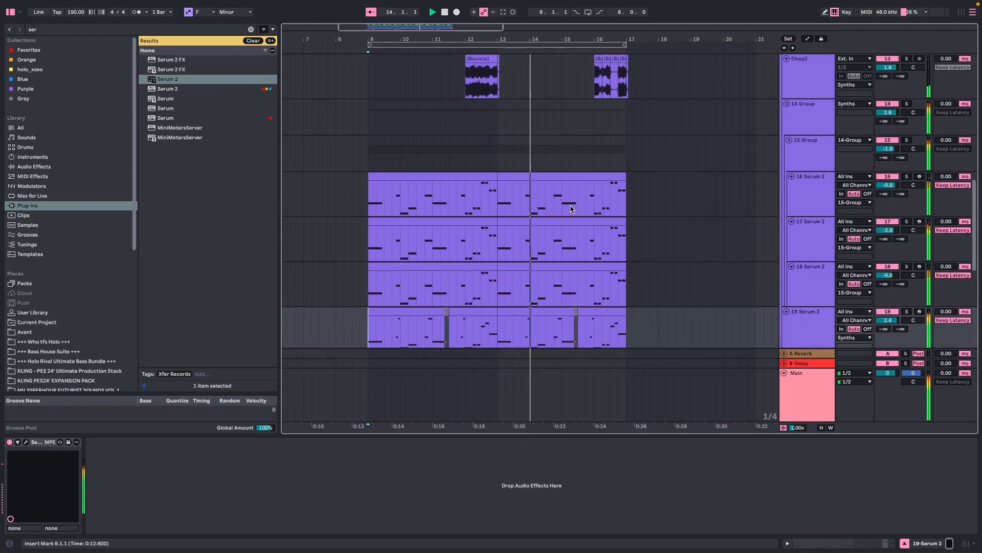
pyautogui.scroll(-4, 565, 211)
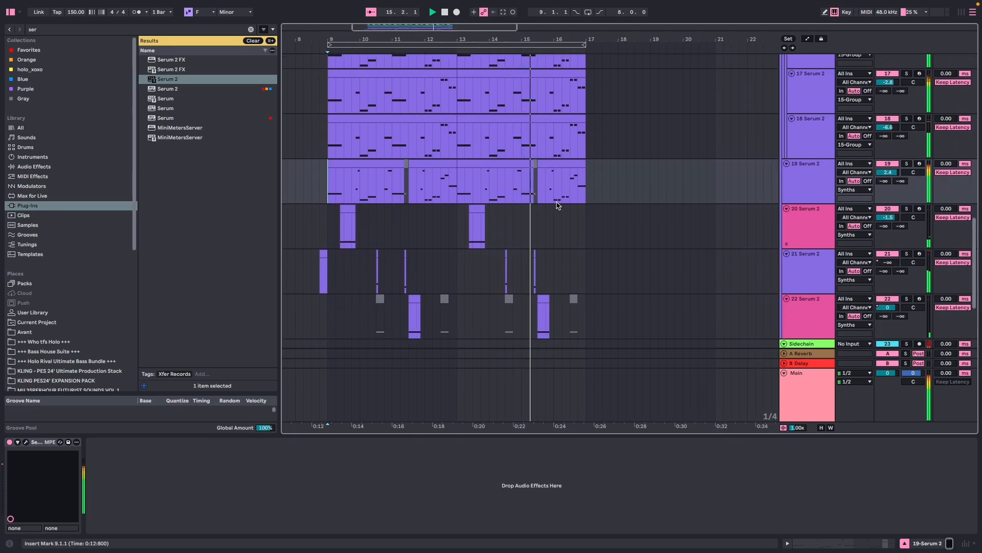
pyautogui.scroll(4, 547, 200)
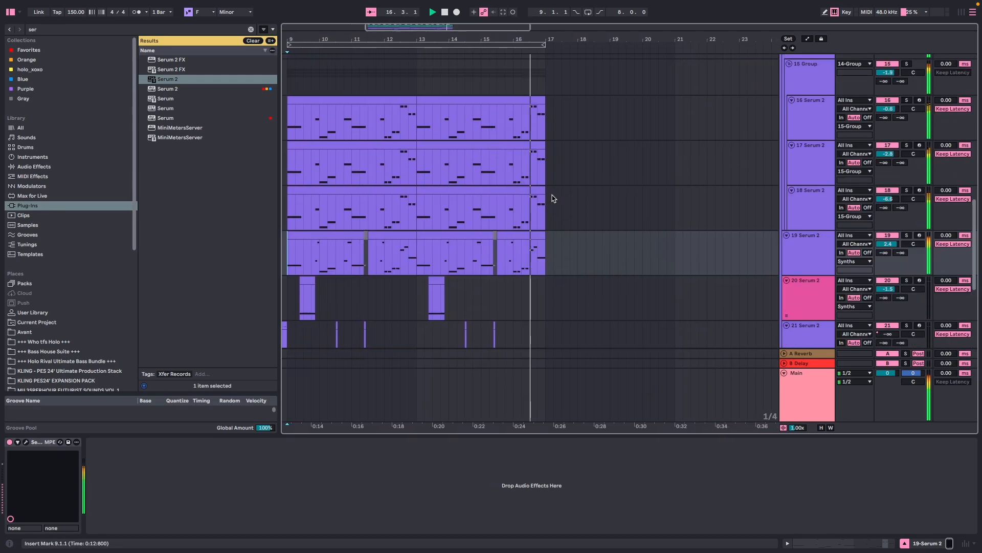
pyautogui.scroll(15, 542, 199)
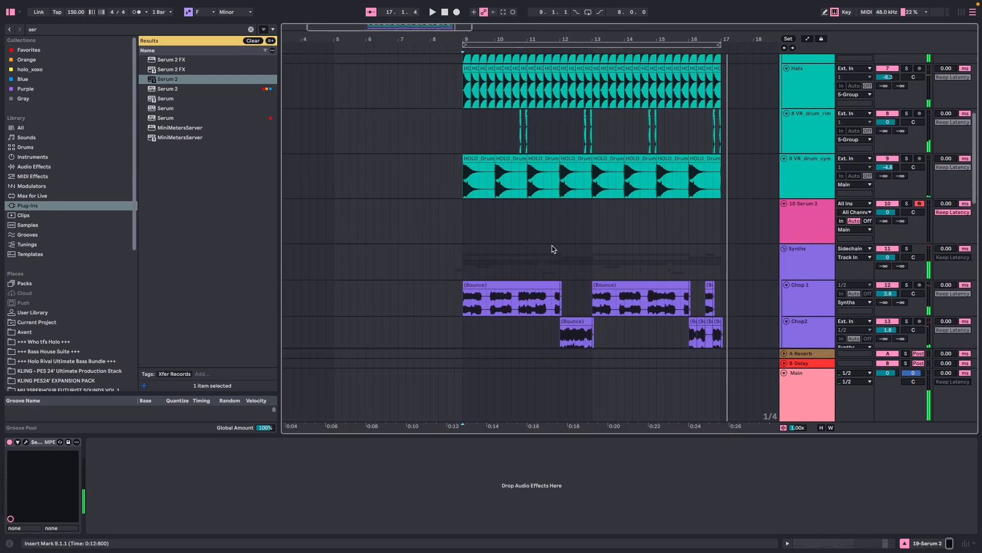
# Step: Examine the clips in the Synths group and show the device chains of the 18 Serum 2 and 20 Serum 2 tracks
pyautogui.moveTo(428, 128); pyautogui.dragTo(612, 207)
pyautogui.click(608, 216)
pyautogui.scroll(-6, 562, 222)
pyautogui.click(533, 229)
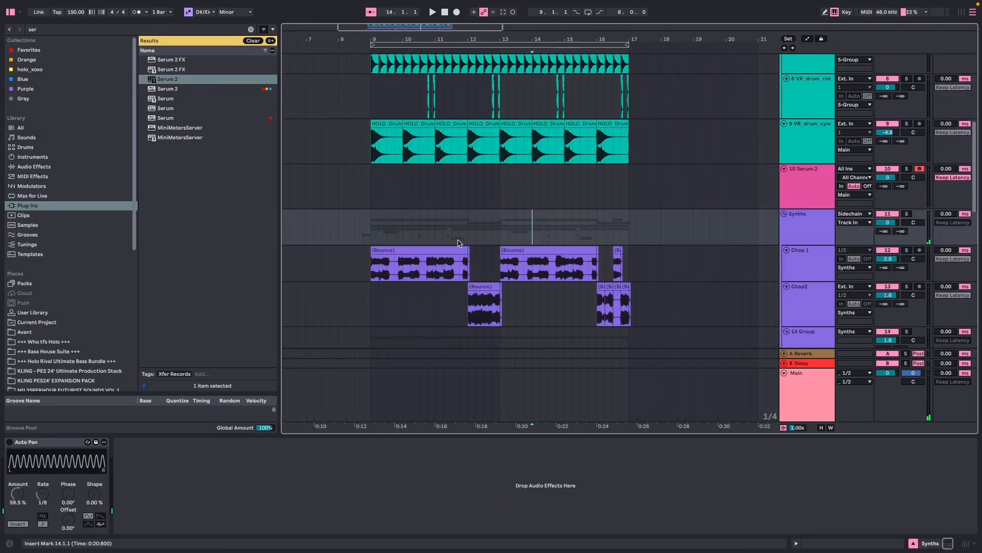
pyautogui.scroll(-4, 465, 253)
pyautogui.moveTo(512, 215); pyautogui.dragTo(577, 137)
pyautogui.moveTo(590, 204); pyautogui.dragTo(389, 207)
pyautogui.moveTo(516, 219); pyautogui.dragTo(620, 81)
pyautogui.moveTo(405, 208); pyautogui.dragTo(515, 245)
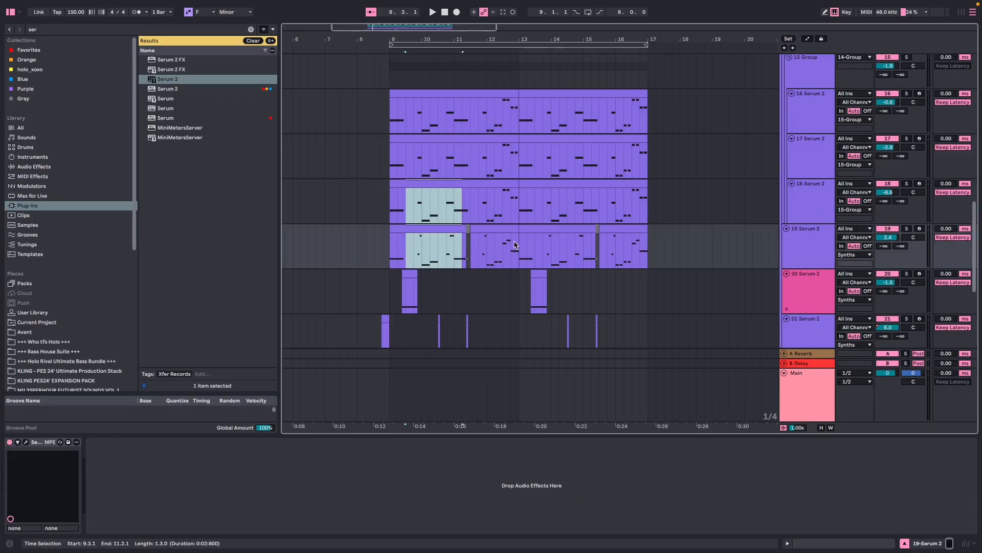
pyautogui.click(381, 216)
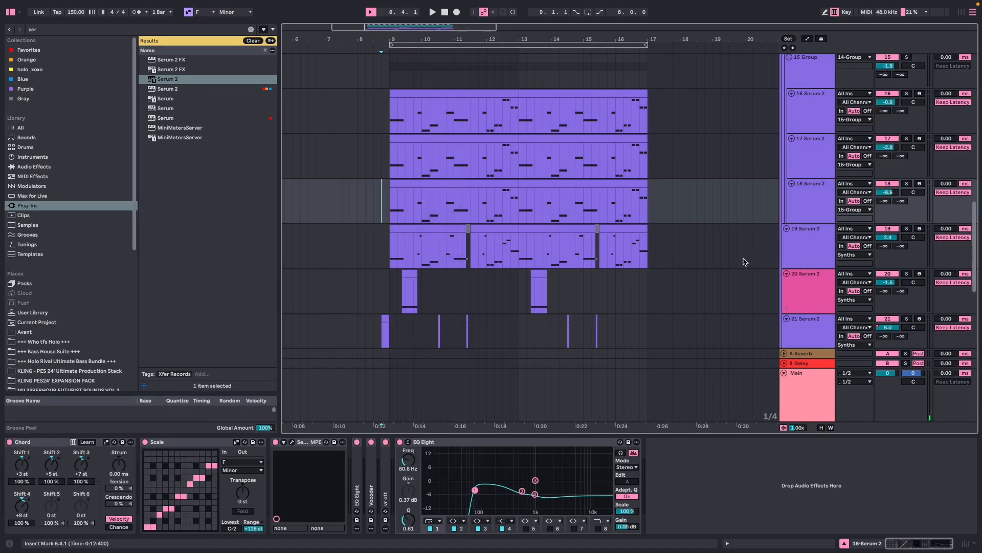
pyautogui.click(814, 290)
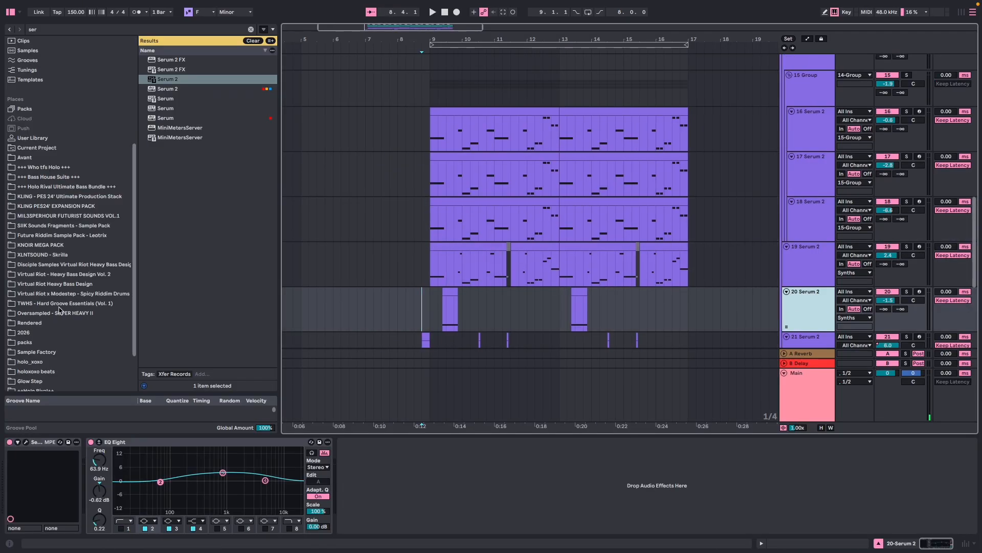
# Step: Open the "+++ Who tfs Holo +++" folder and preview several Growls one-shots, from VR talking and crunch to heavy phaser and birthday
pyautogui.click(43, 167)
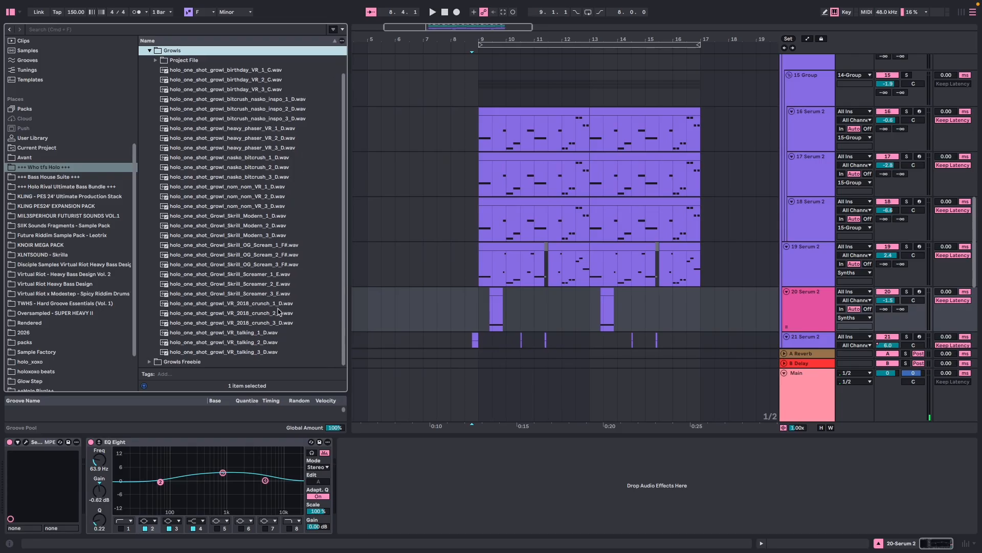
pyautogui.click(276, 352)
pyautogui.click(266, 324)
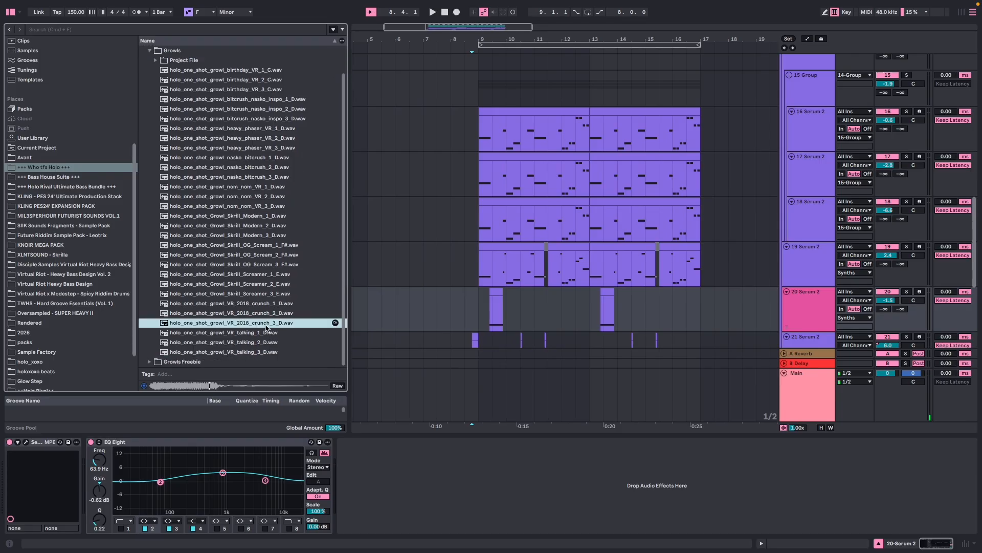
pyautogui.click(265, 236)
pyautogui.click(277, 166)
pyautogui.click(272, 128)
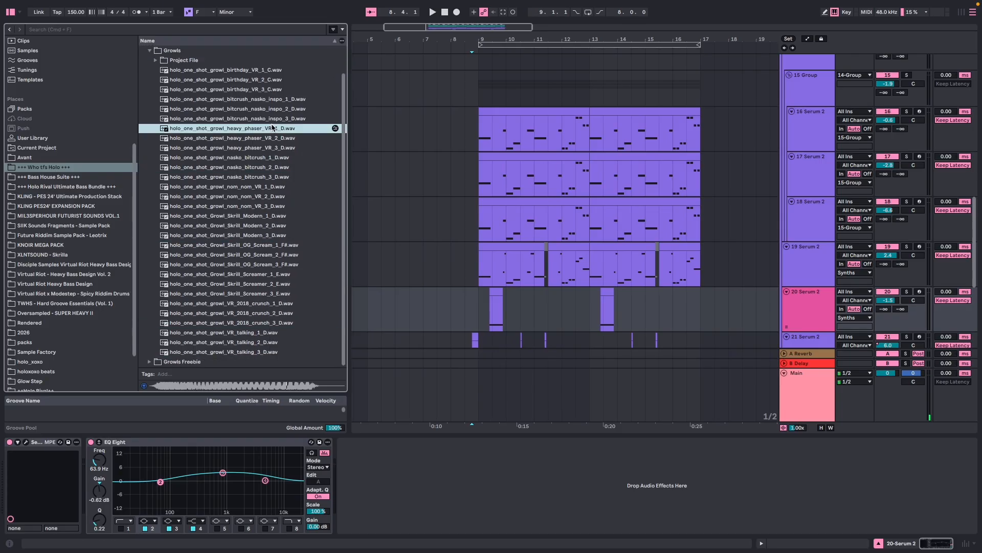
pyautogui.click(278, 89)
# Step: Expand the Project File folder inside Growls and look over the synth tracks in the arrangement
pyautogui.click(453, 101)
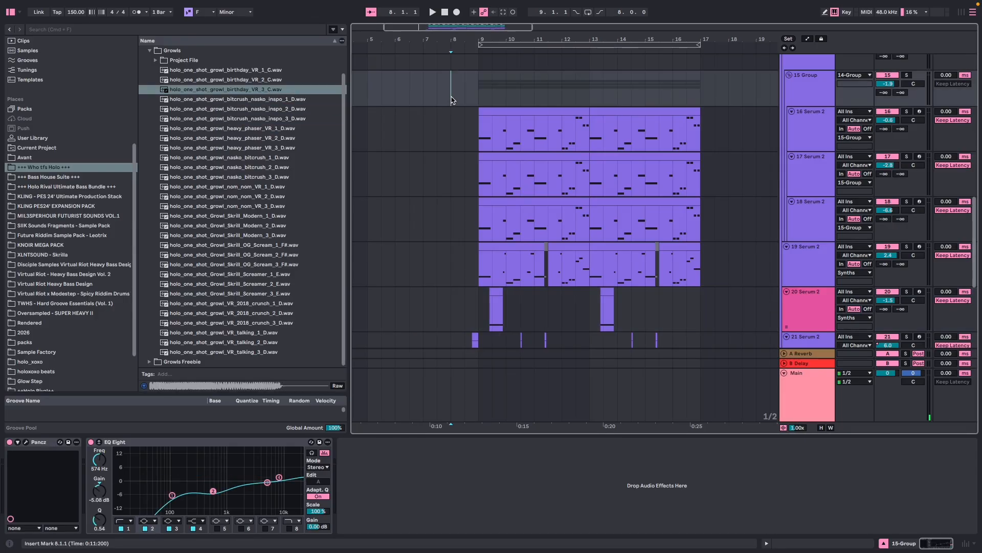
pyautogui.scroll(-3, 506, 299)
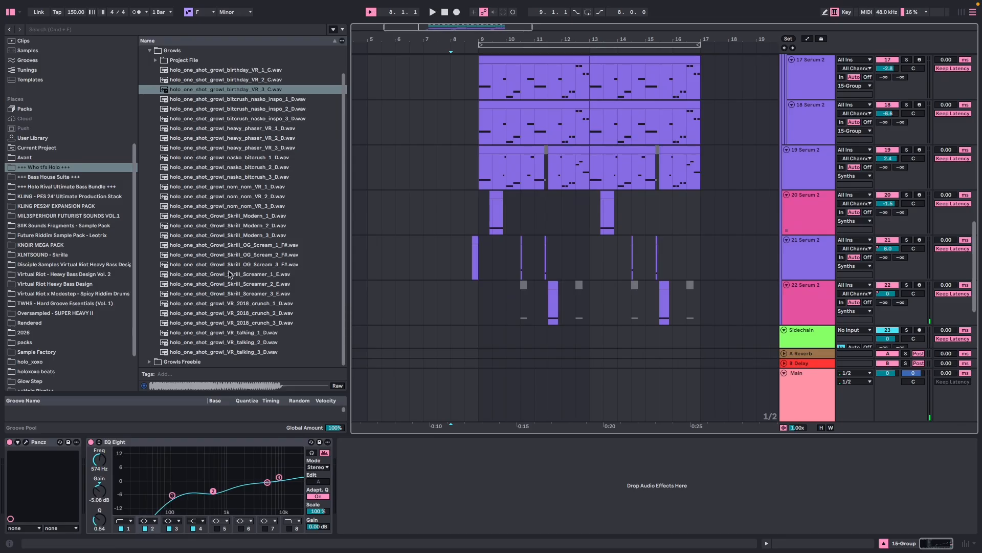
pyautogui.click(156, 61)
pyautogui.scroll(2, 516, 242)
pyautogui.scroll(6, 515, 242)
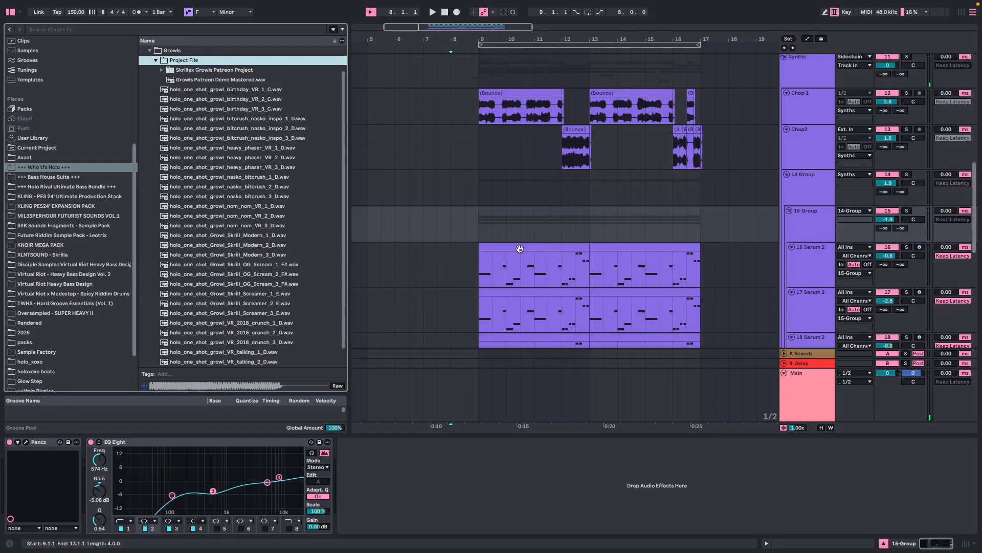